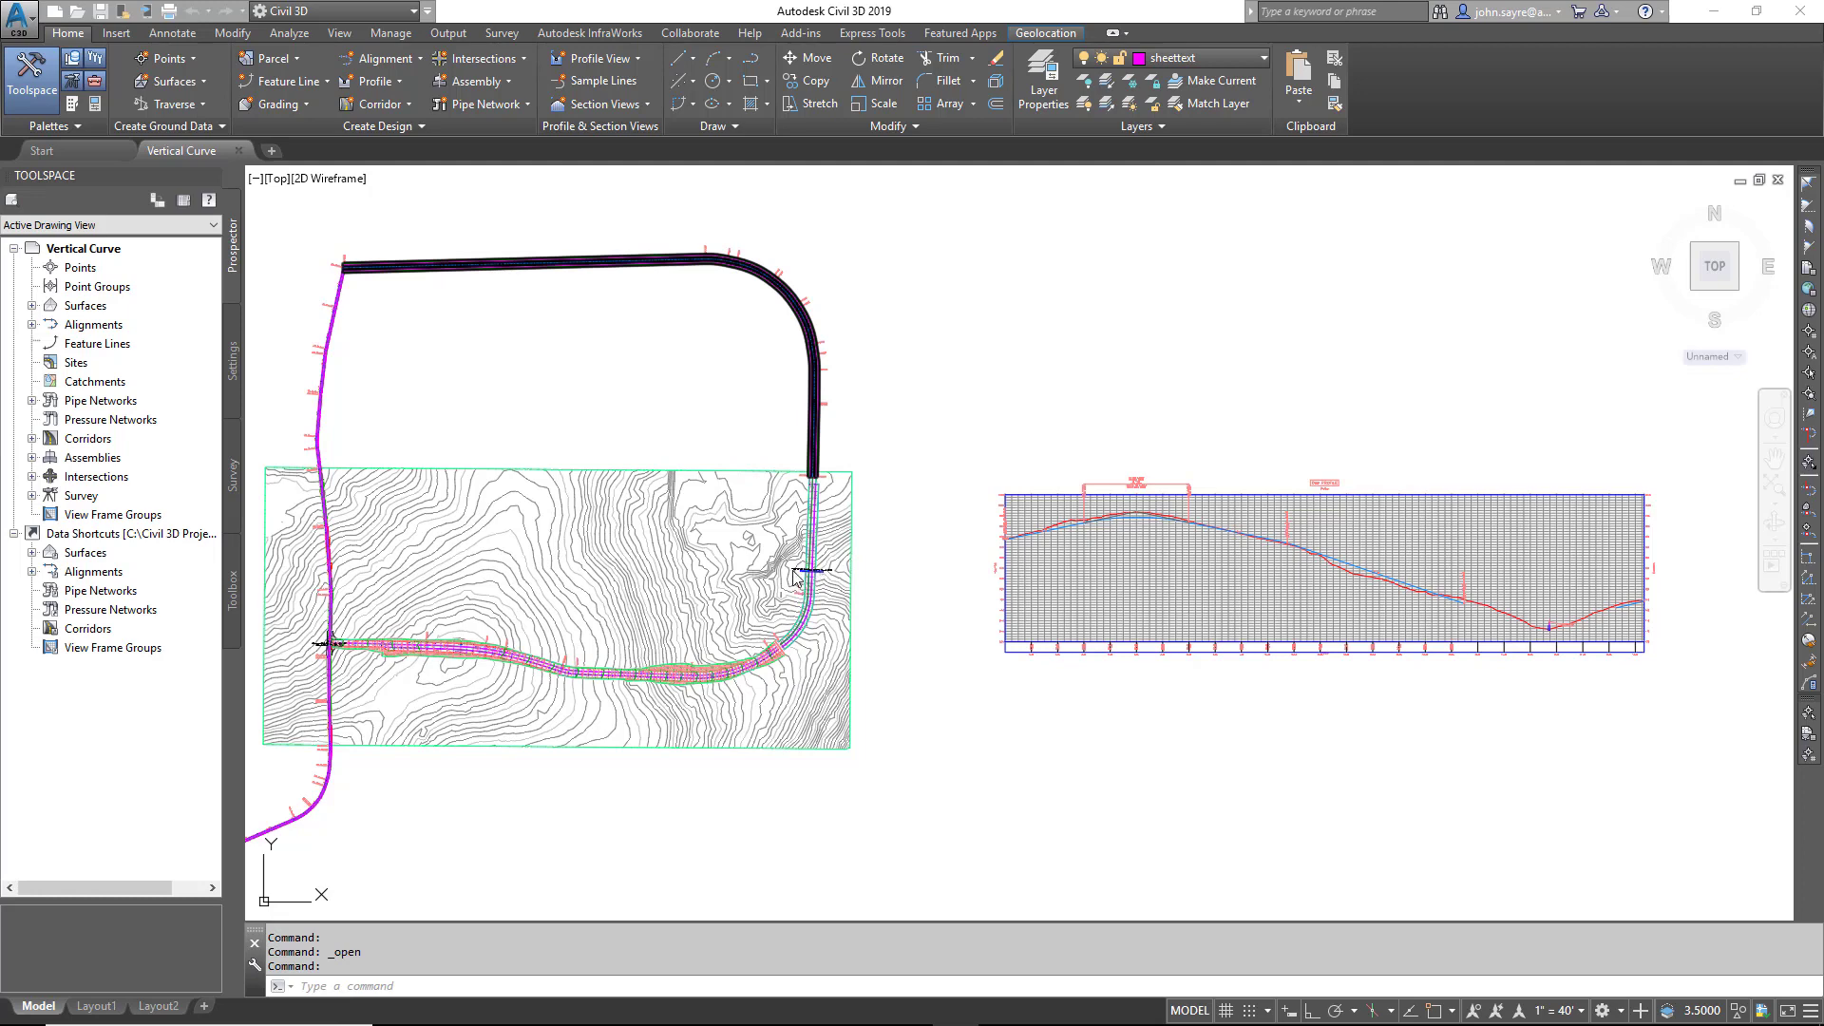
scroll(794, 576, up, 10)
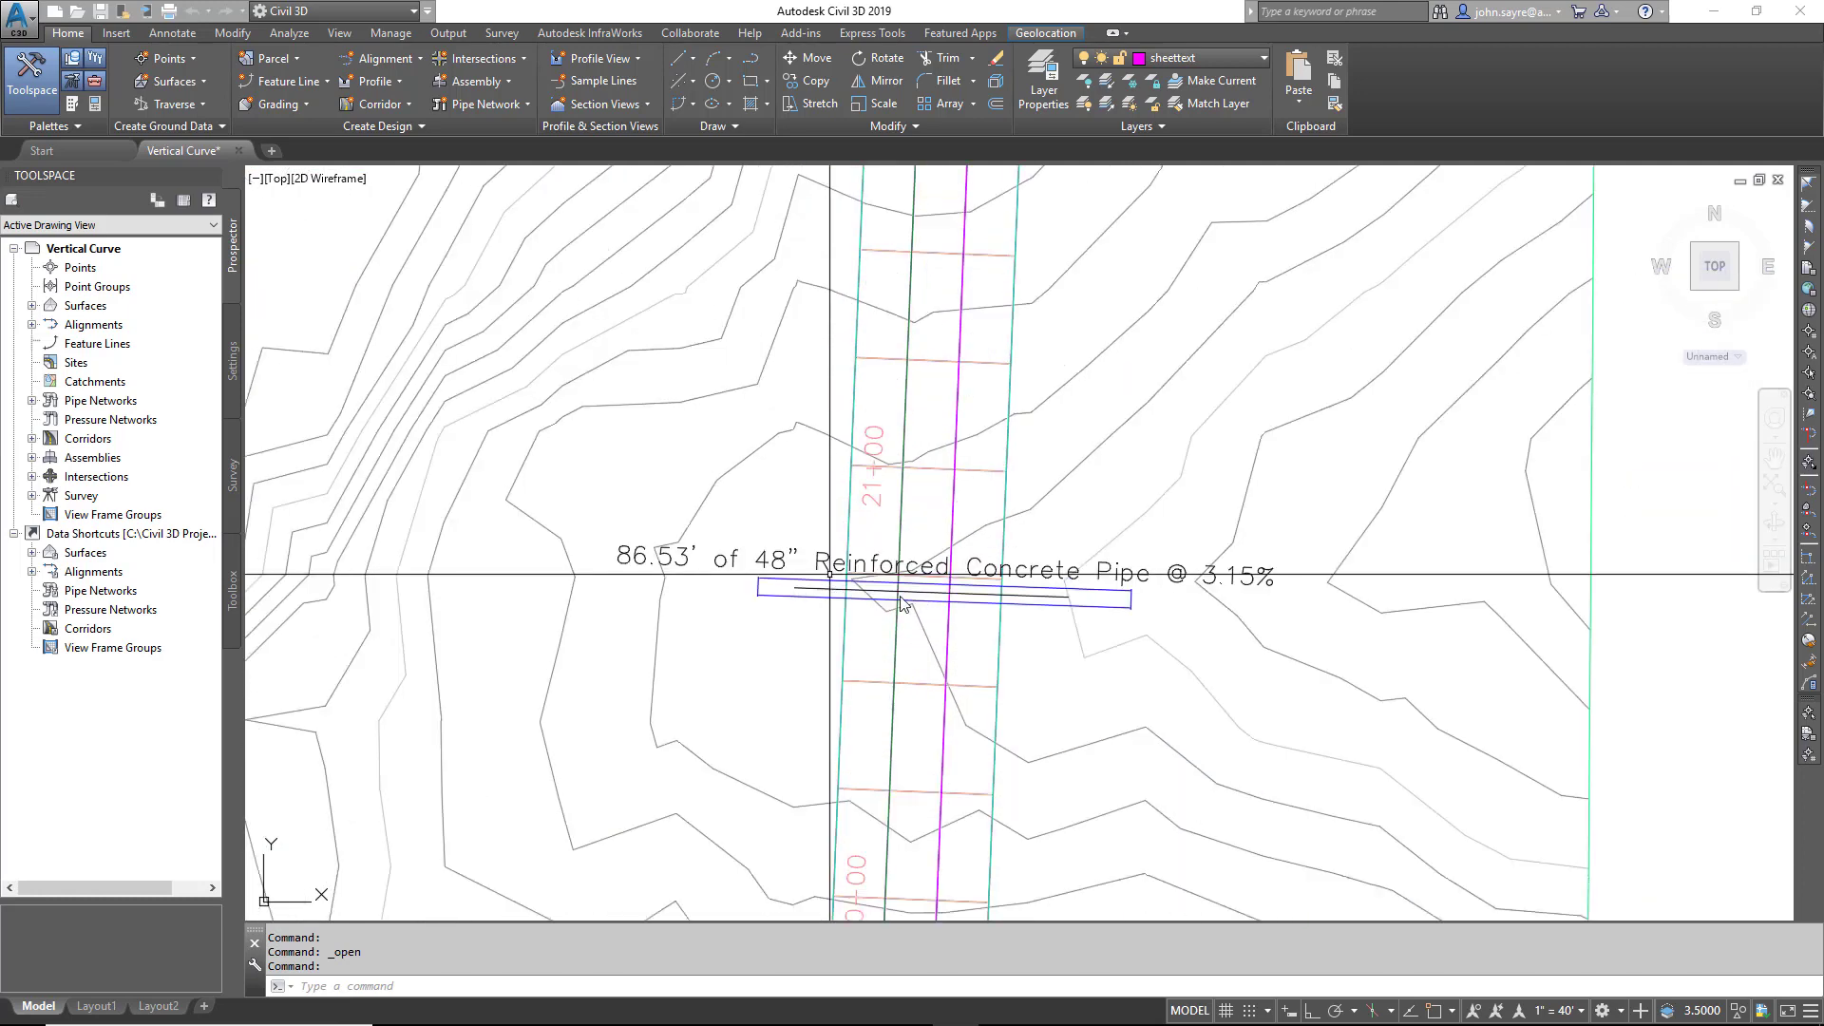
scroll(714, 589, down, 10)
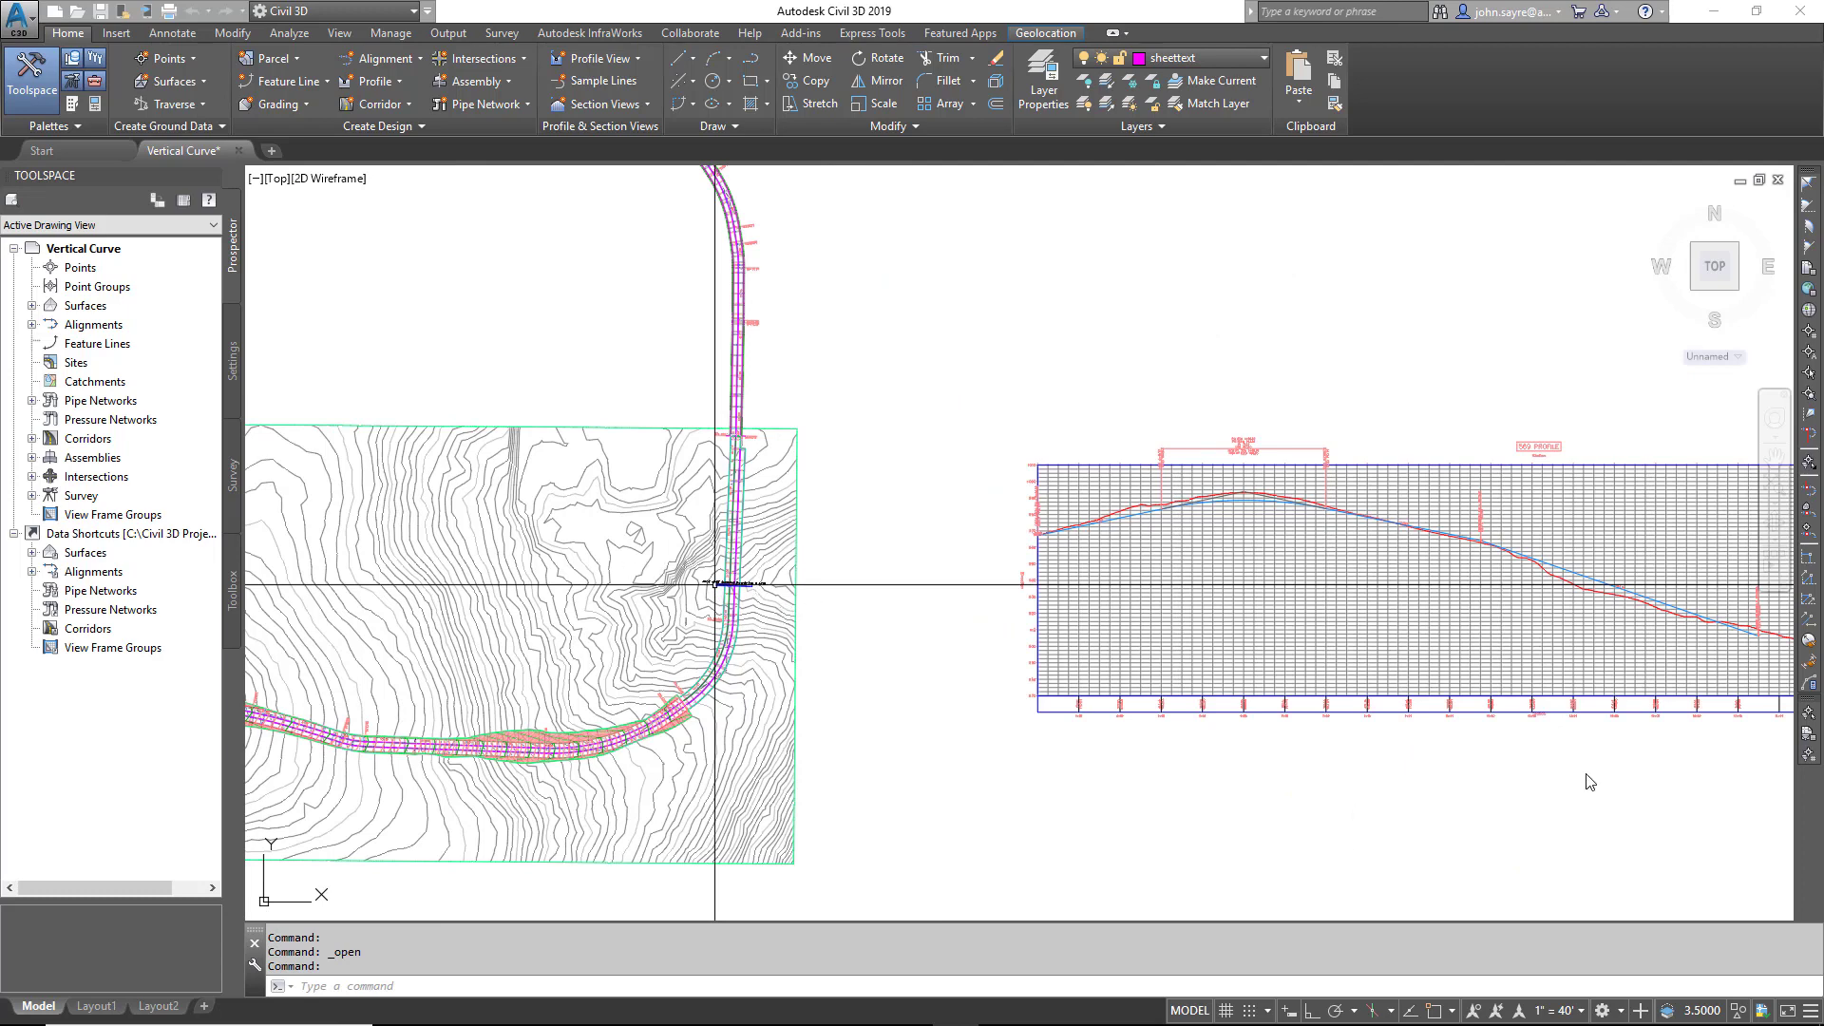
scroll(1235, 715, up, 8)
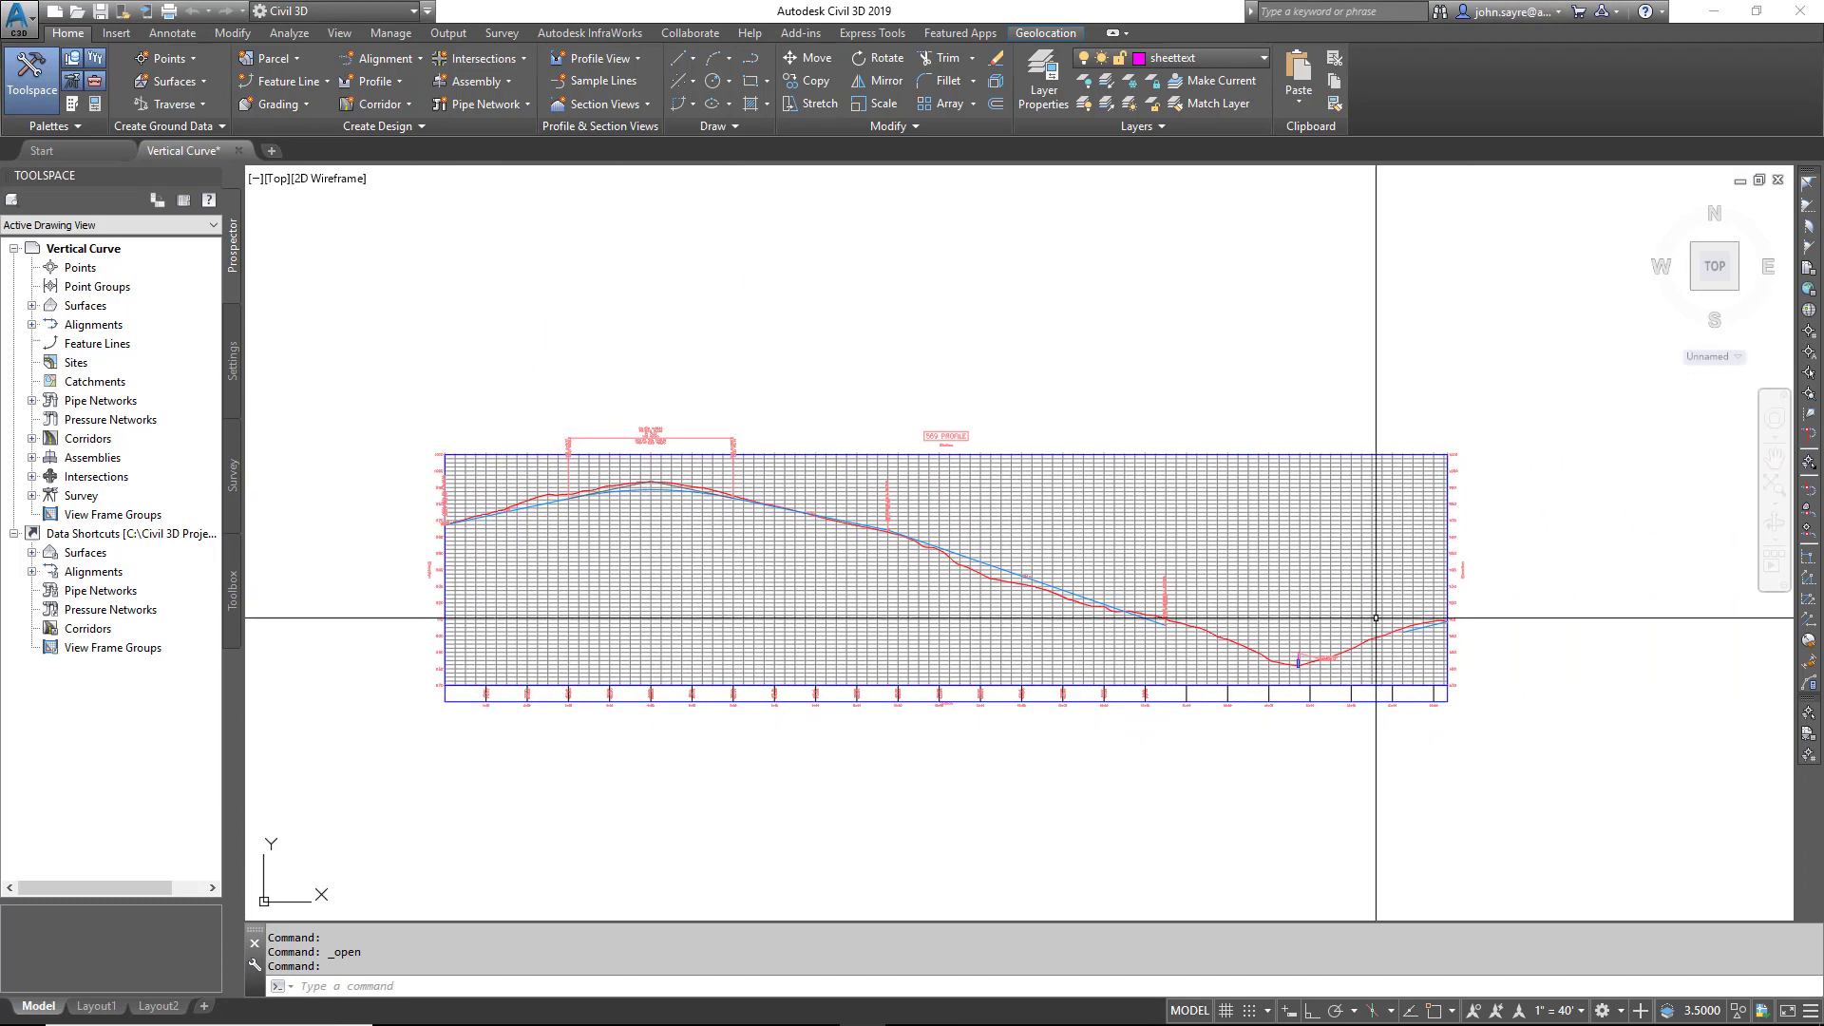
scroll(1136, 698, up, 5)
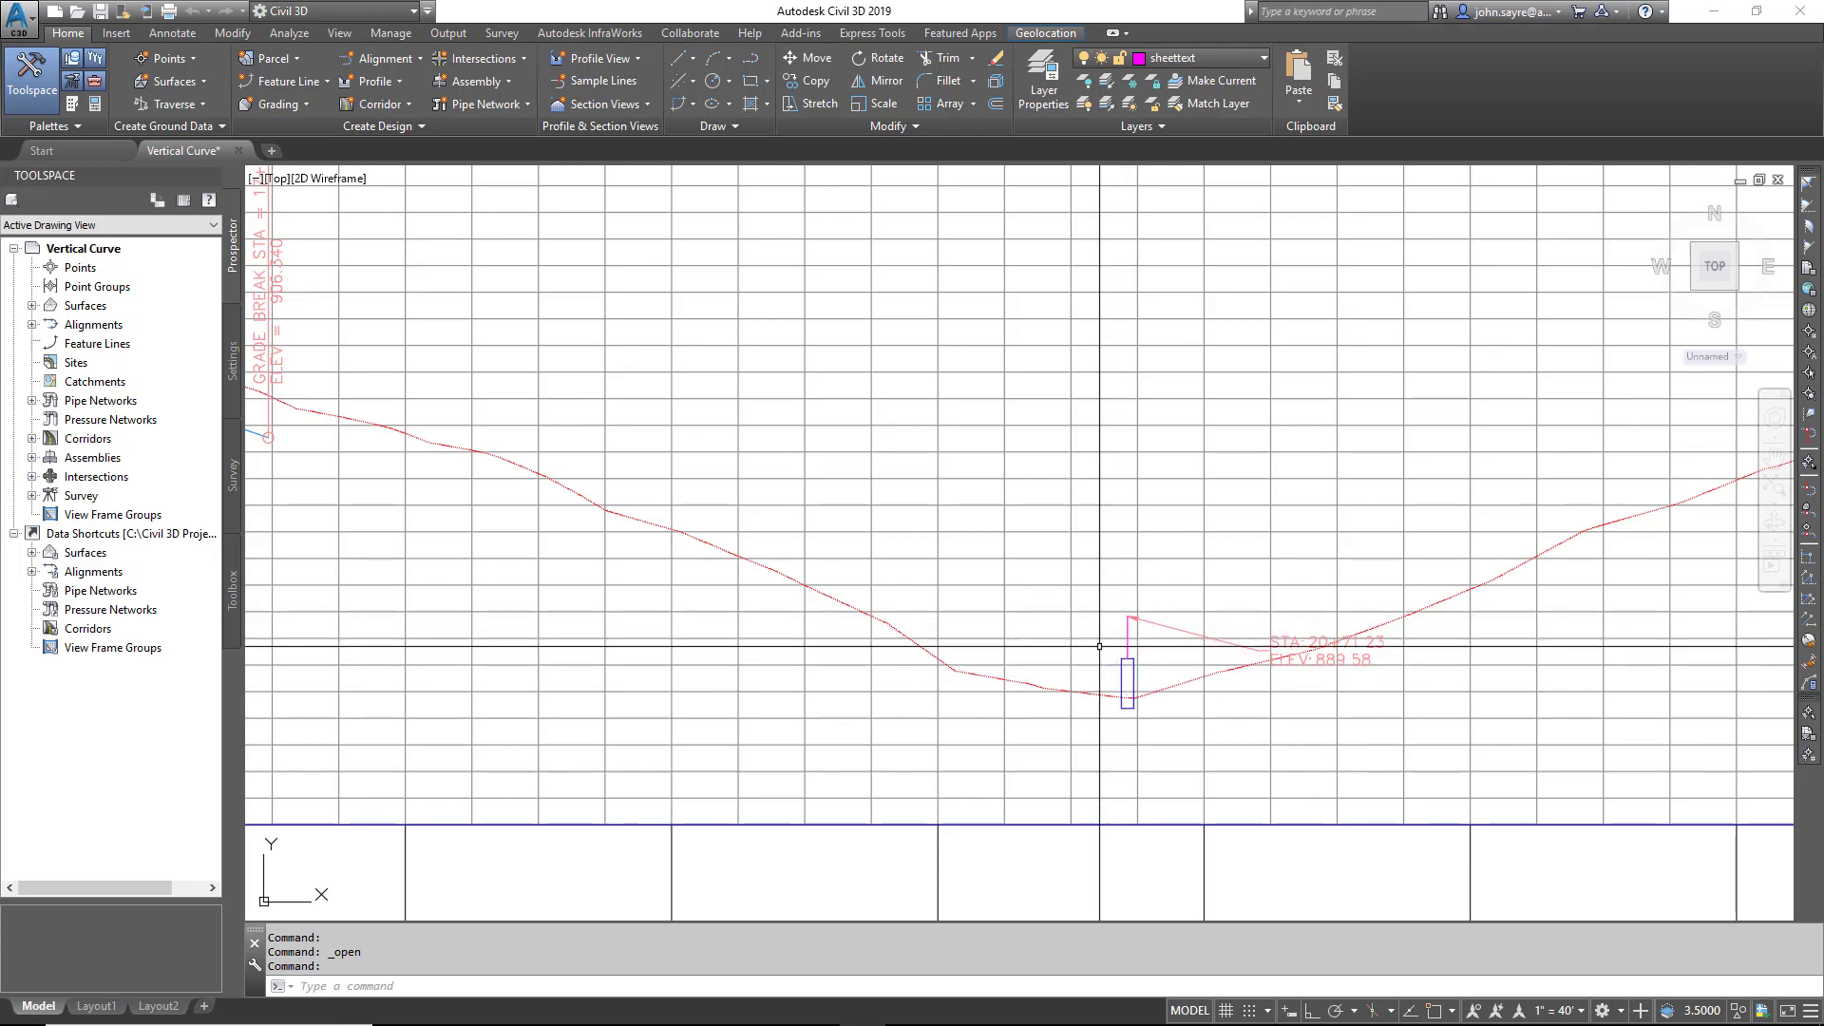
scroll(1128, 618, up, 2)
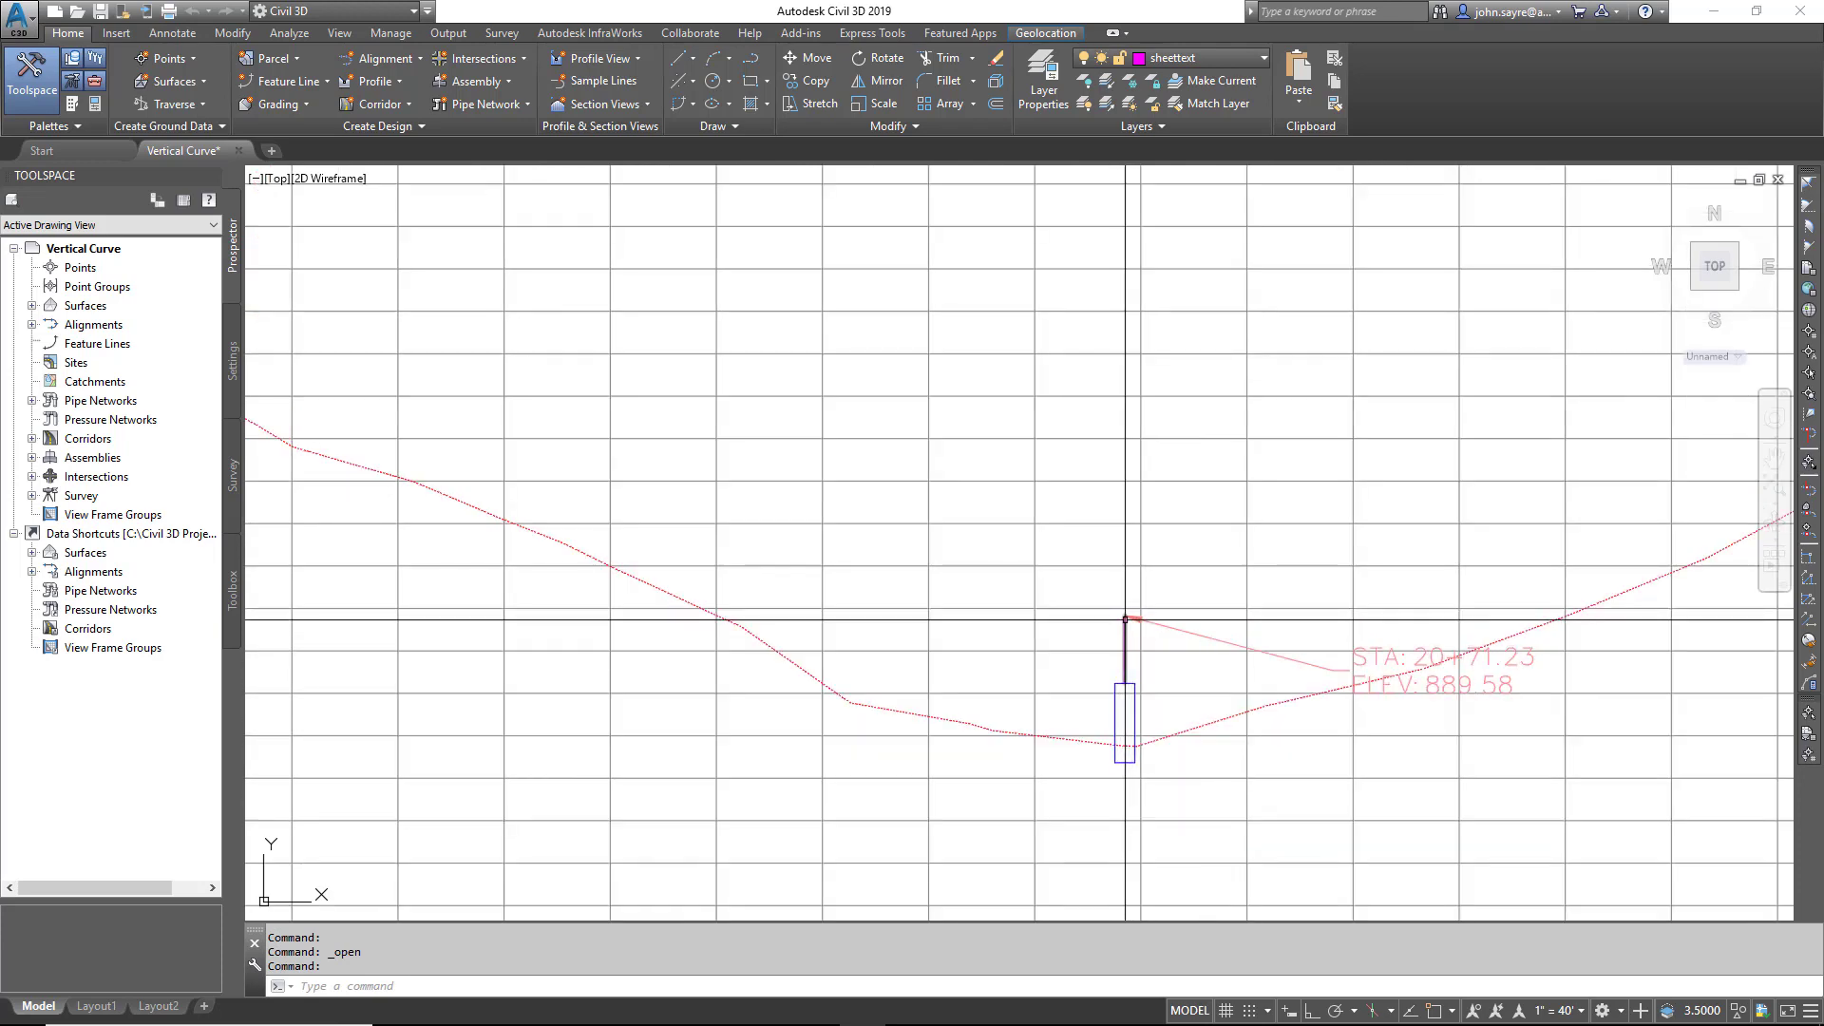
scroll(1125, 619, down, 2)
scroll(1125, 618, down, 2)
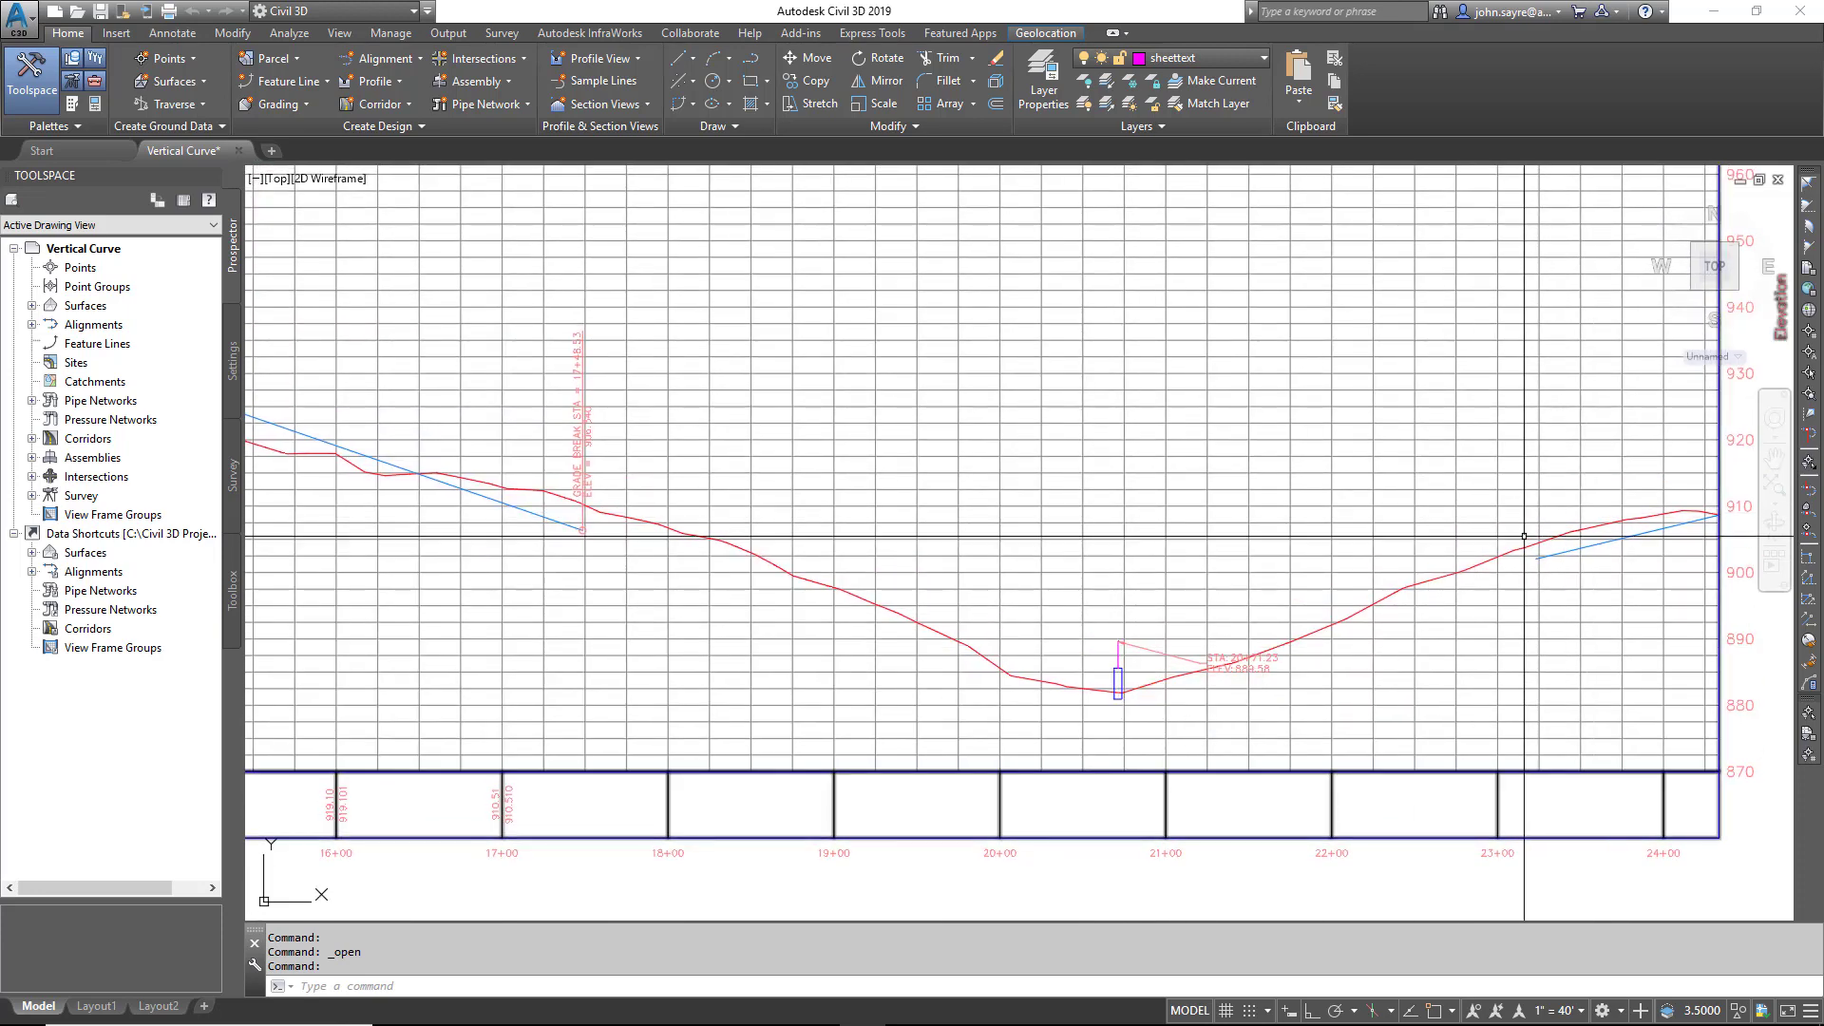
Step: Pan and zoom the profile view to frame blue design profile 569 from 16+00 to 24+00
scroll(1067, 611, down, 3)
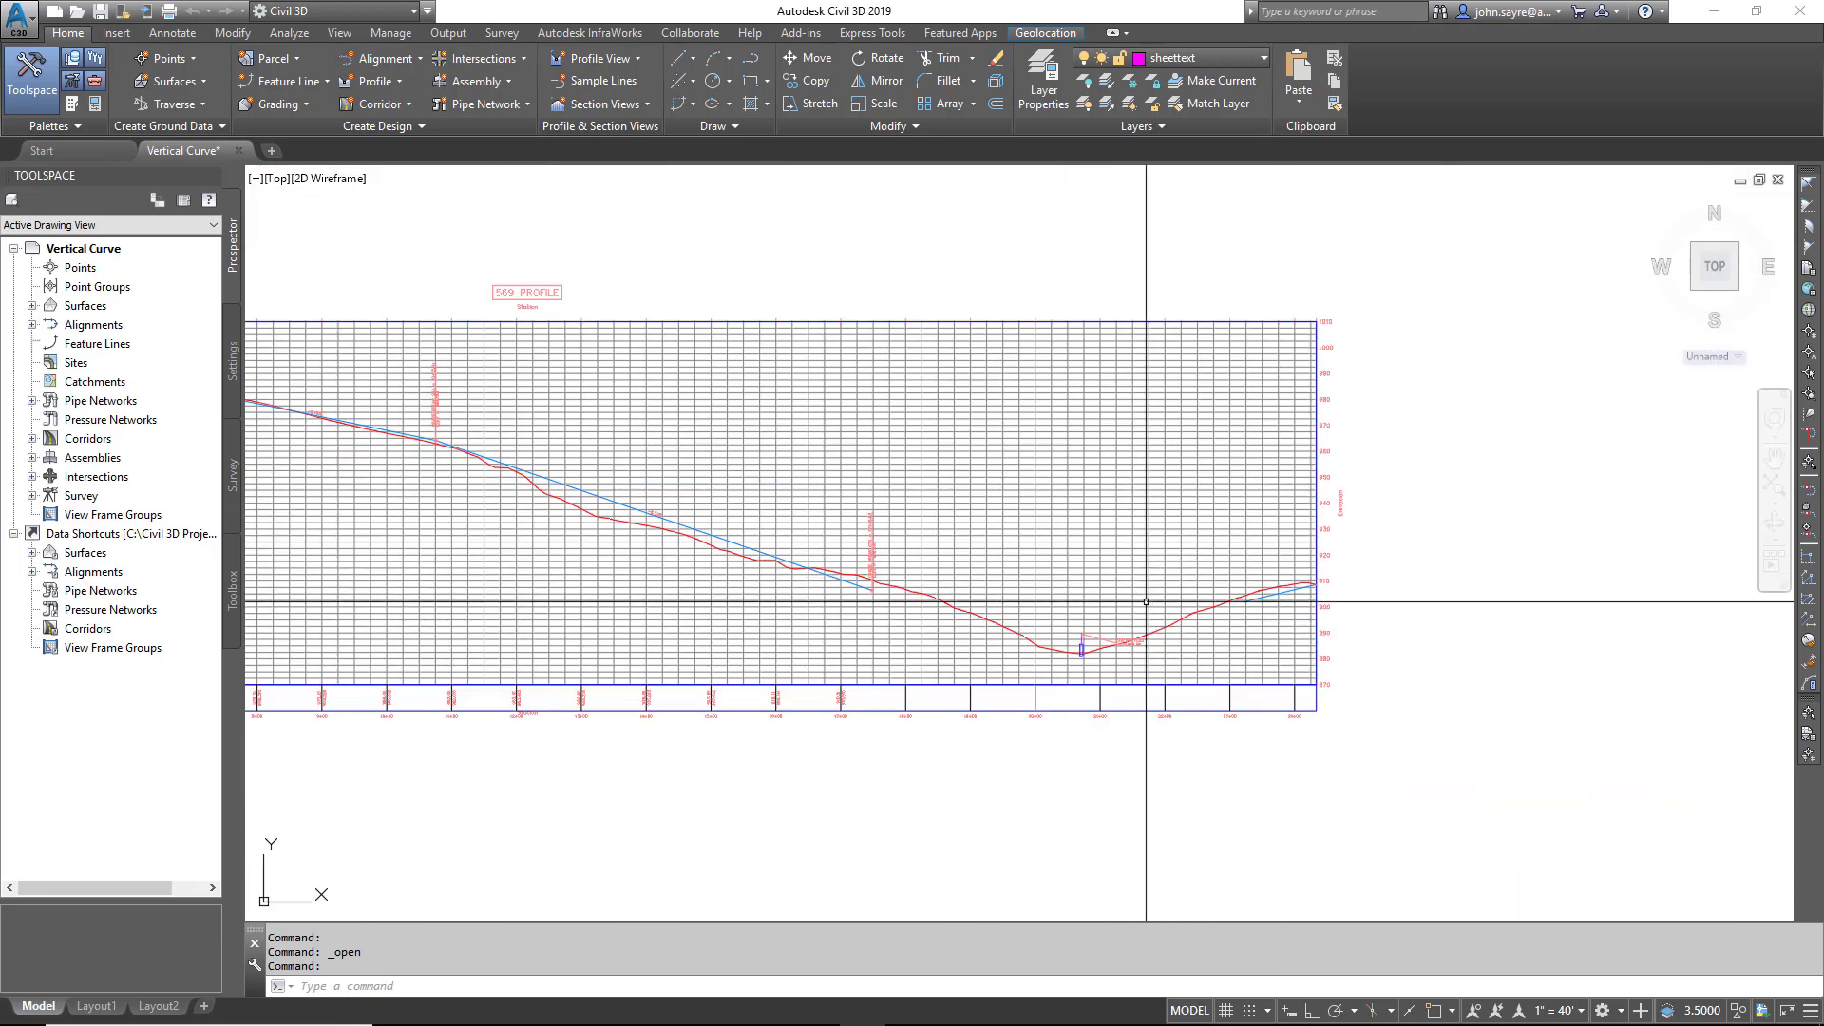
scroll(1103, 654, up, 4)
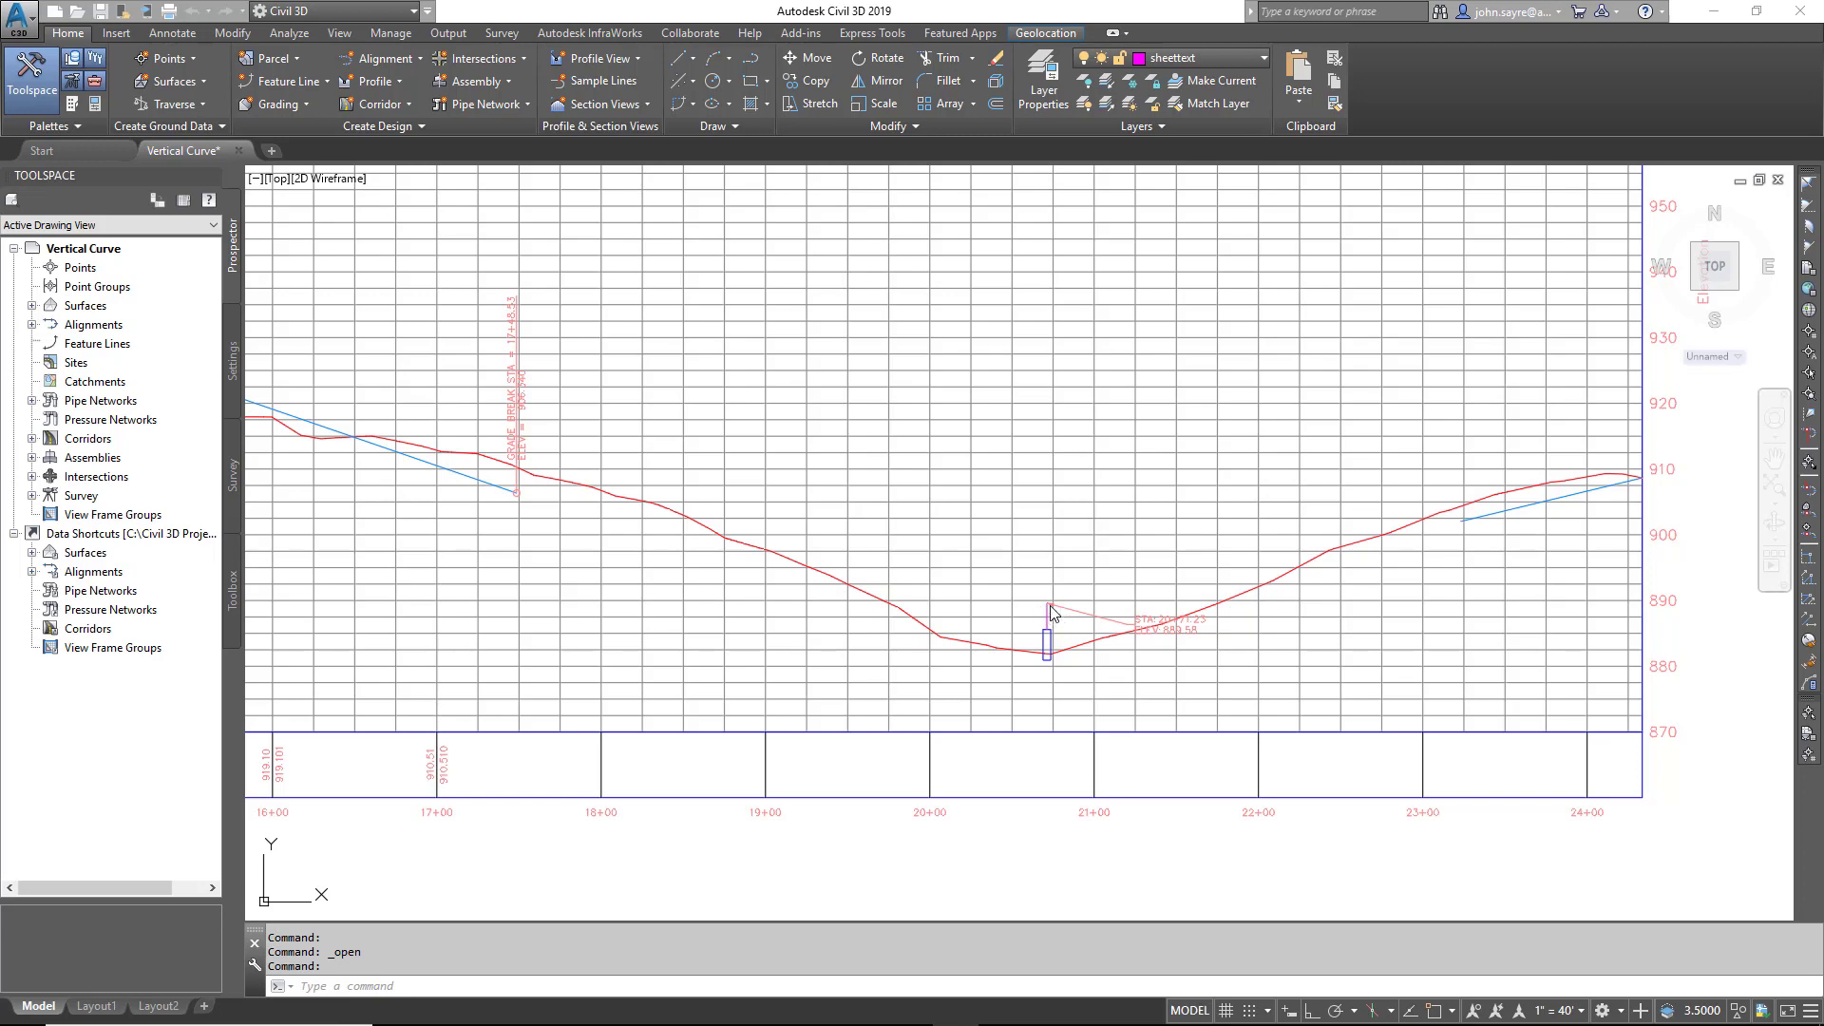
scroll(1050, 613, up, 5)
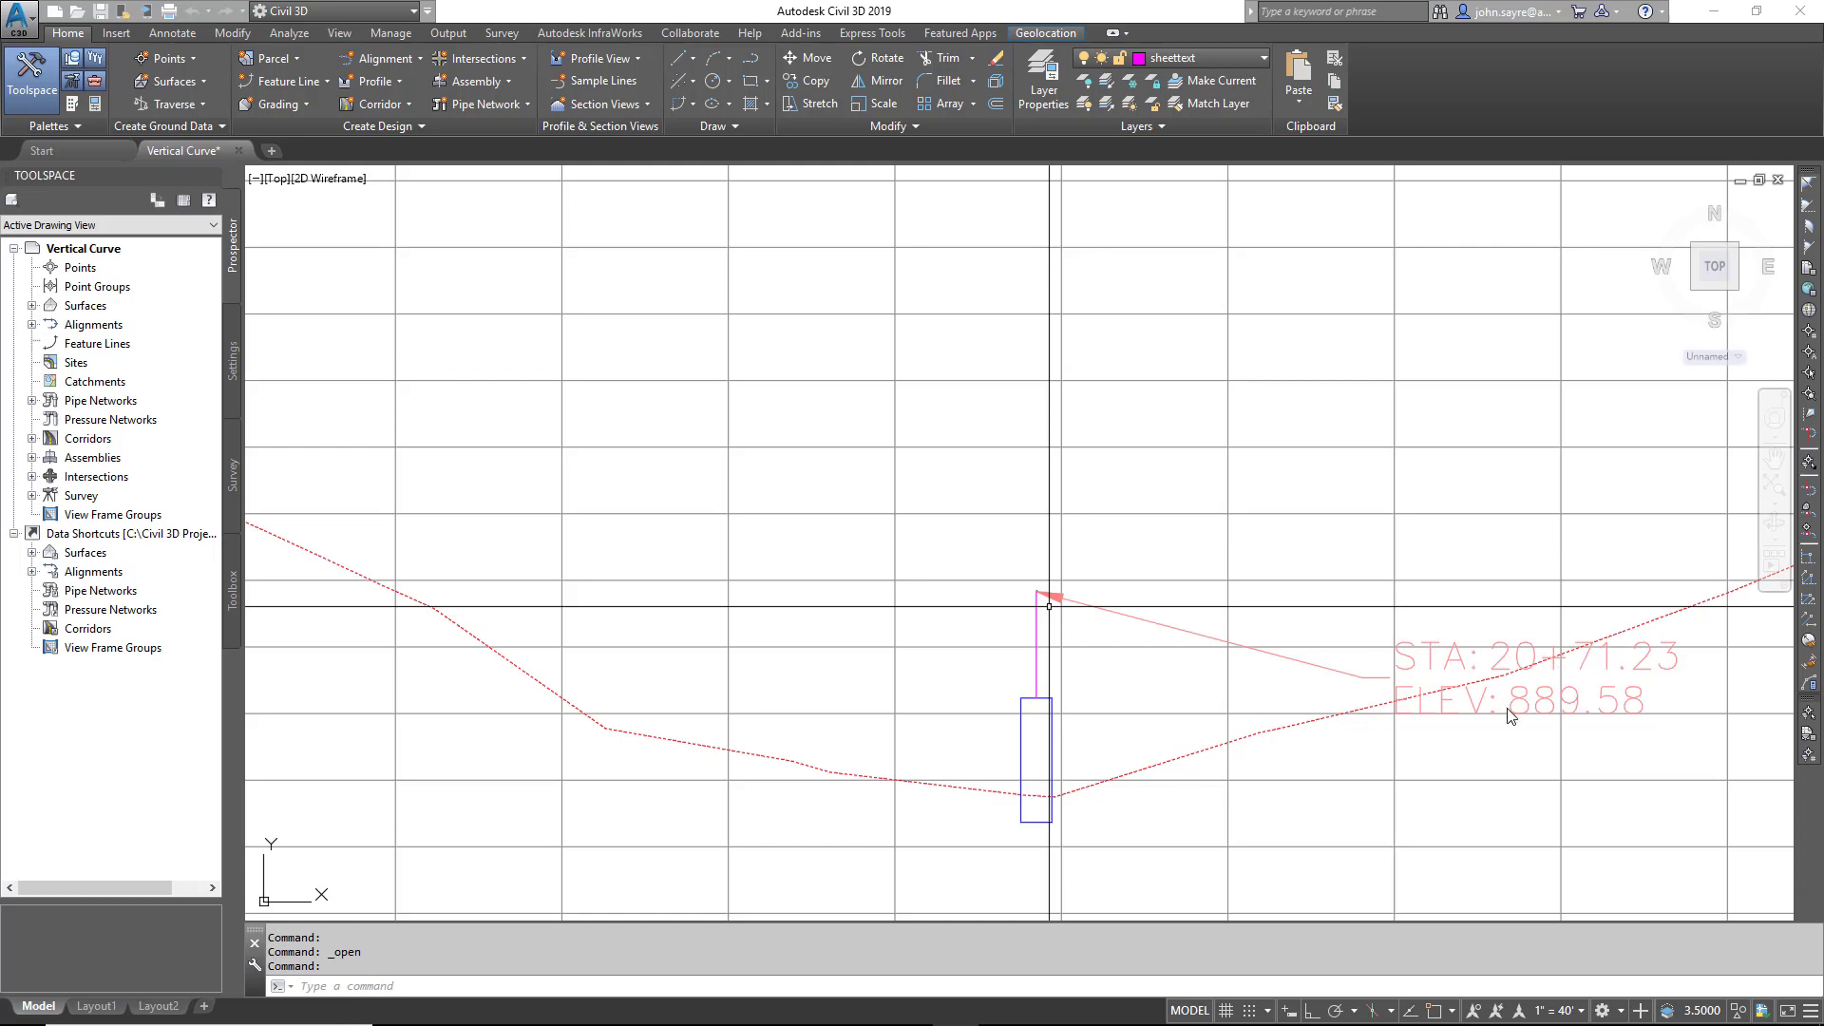
scroll(1506, 715, down, 4)
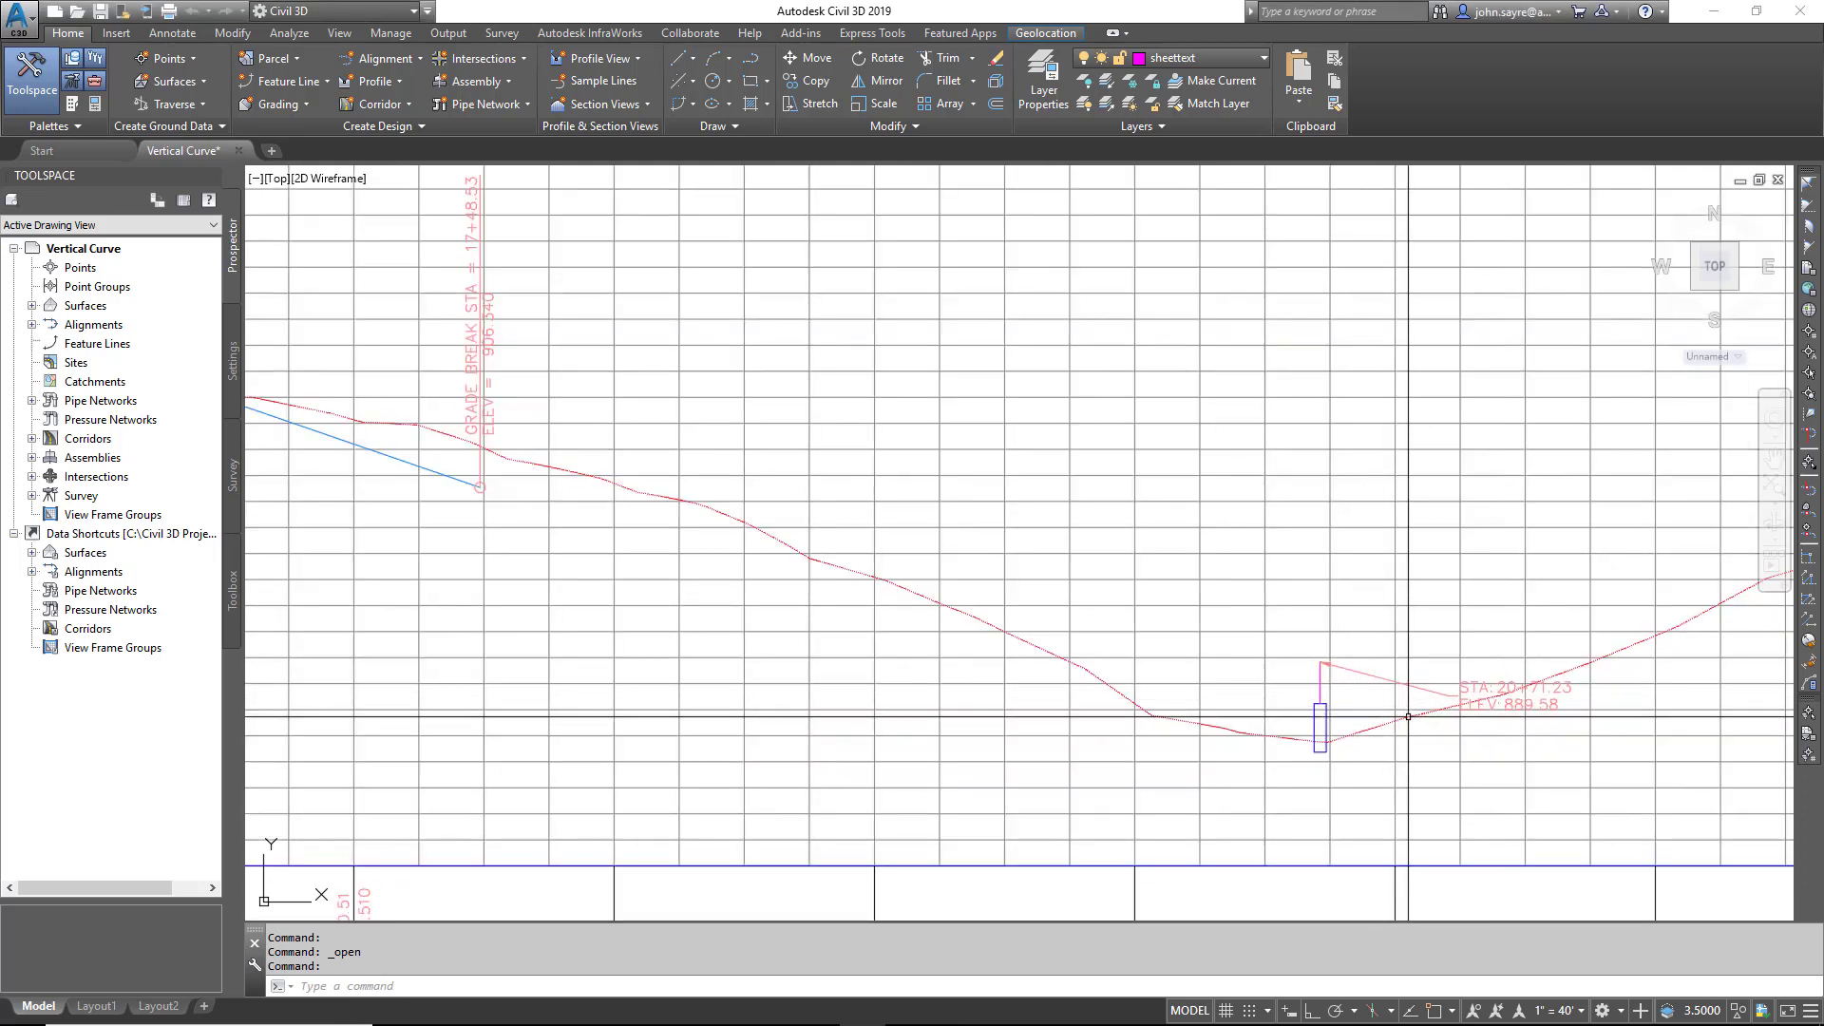
middle_drag(1407, 716, 1158, 680)
mouse_move(1158, 680)
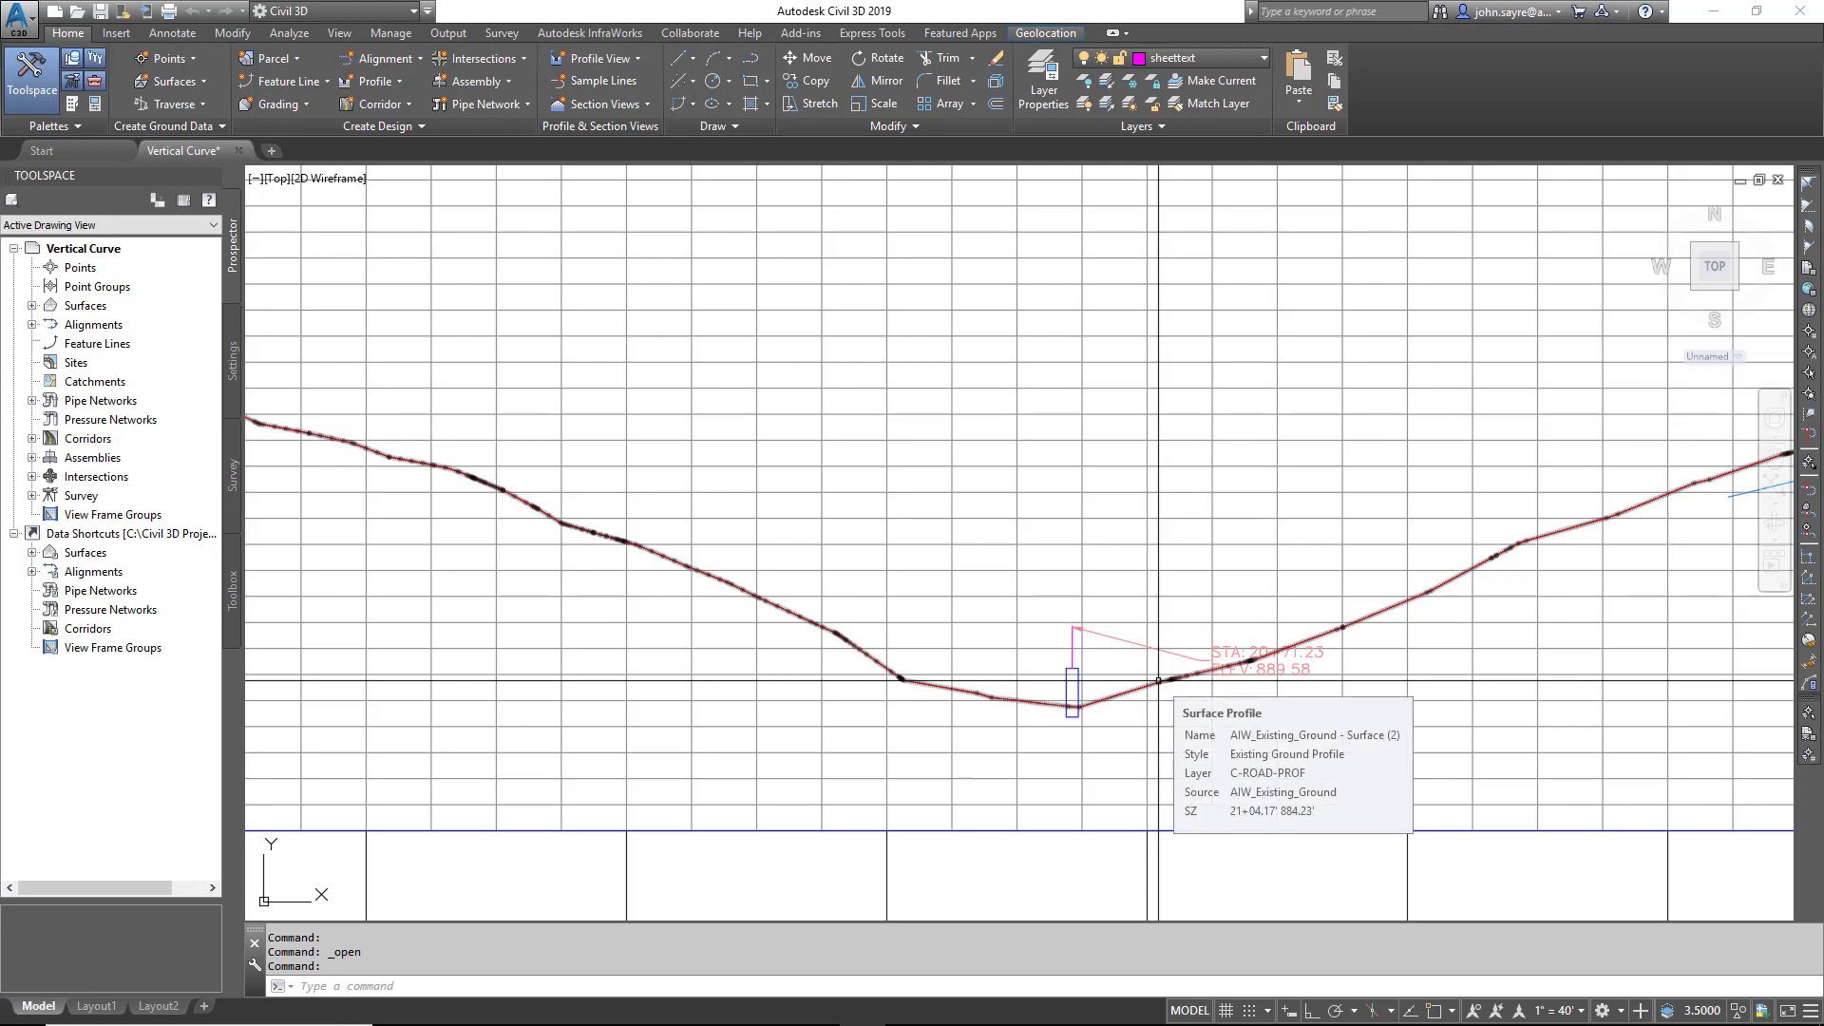
scroll(1158, 680, down, 2)
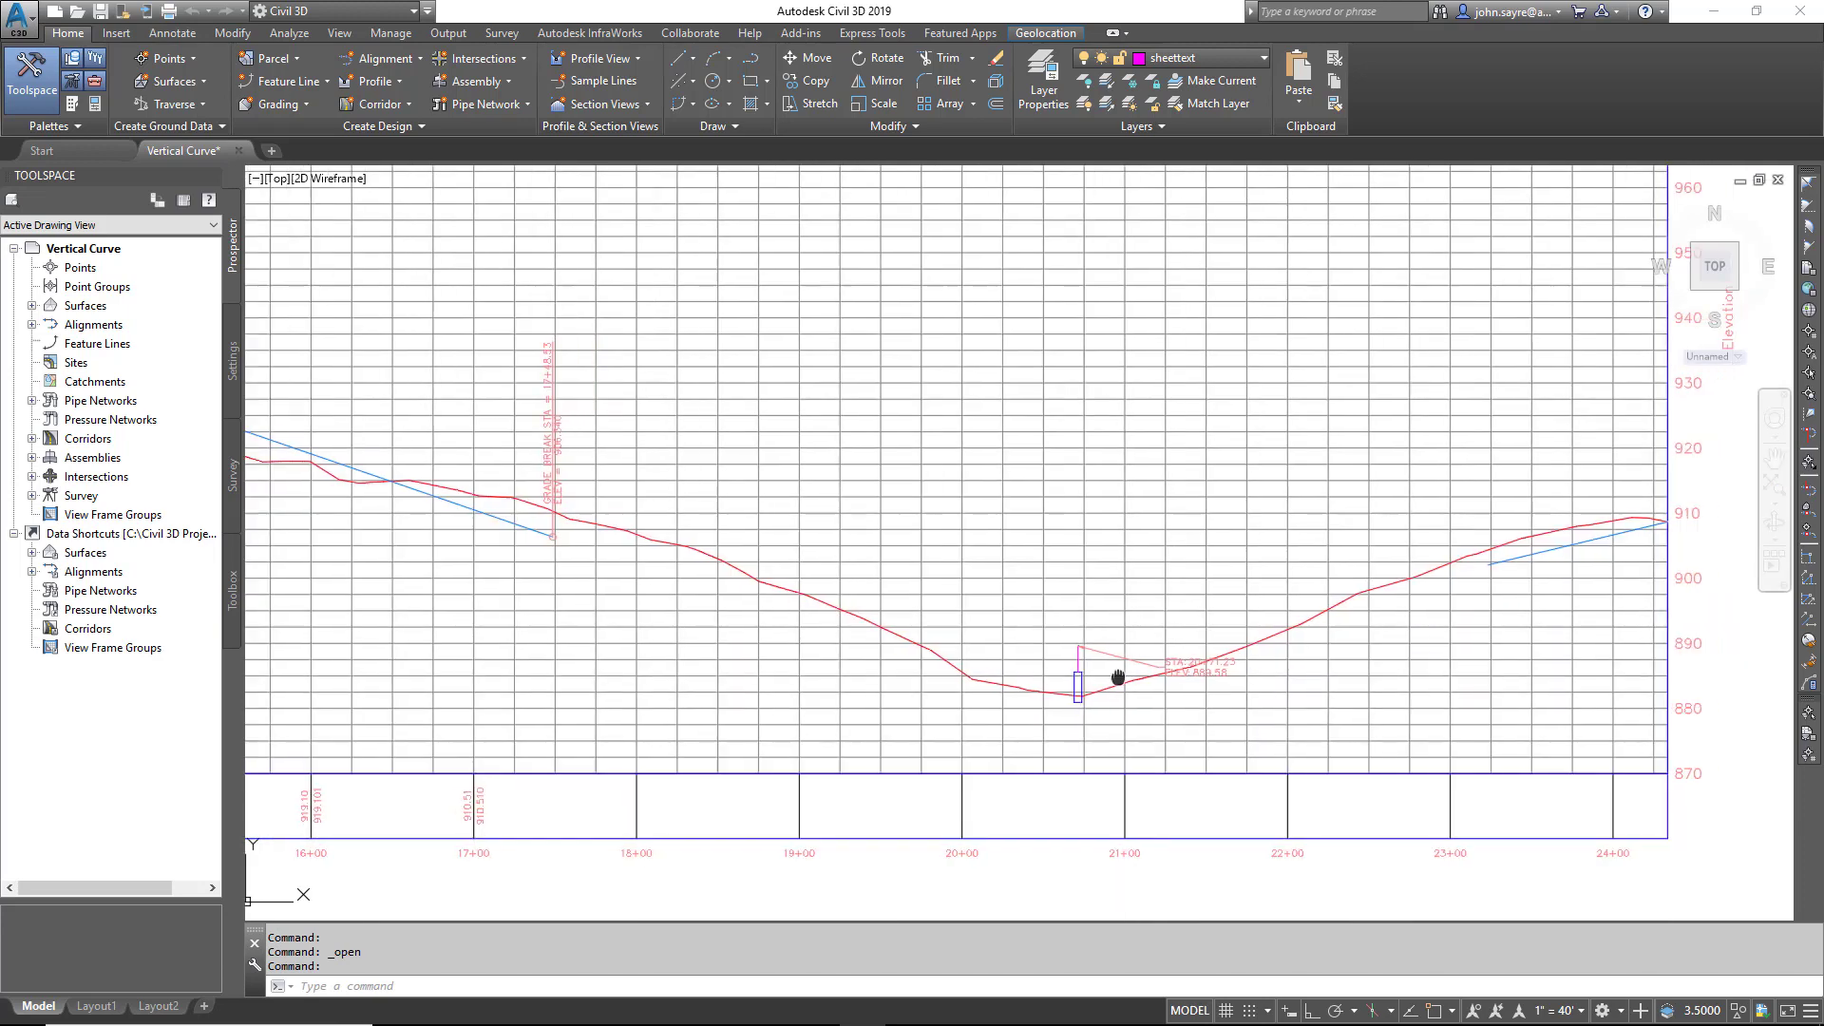
scroll(1100, 680, down, 1)
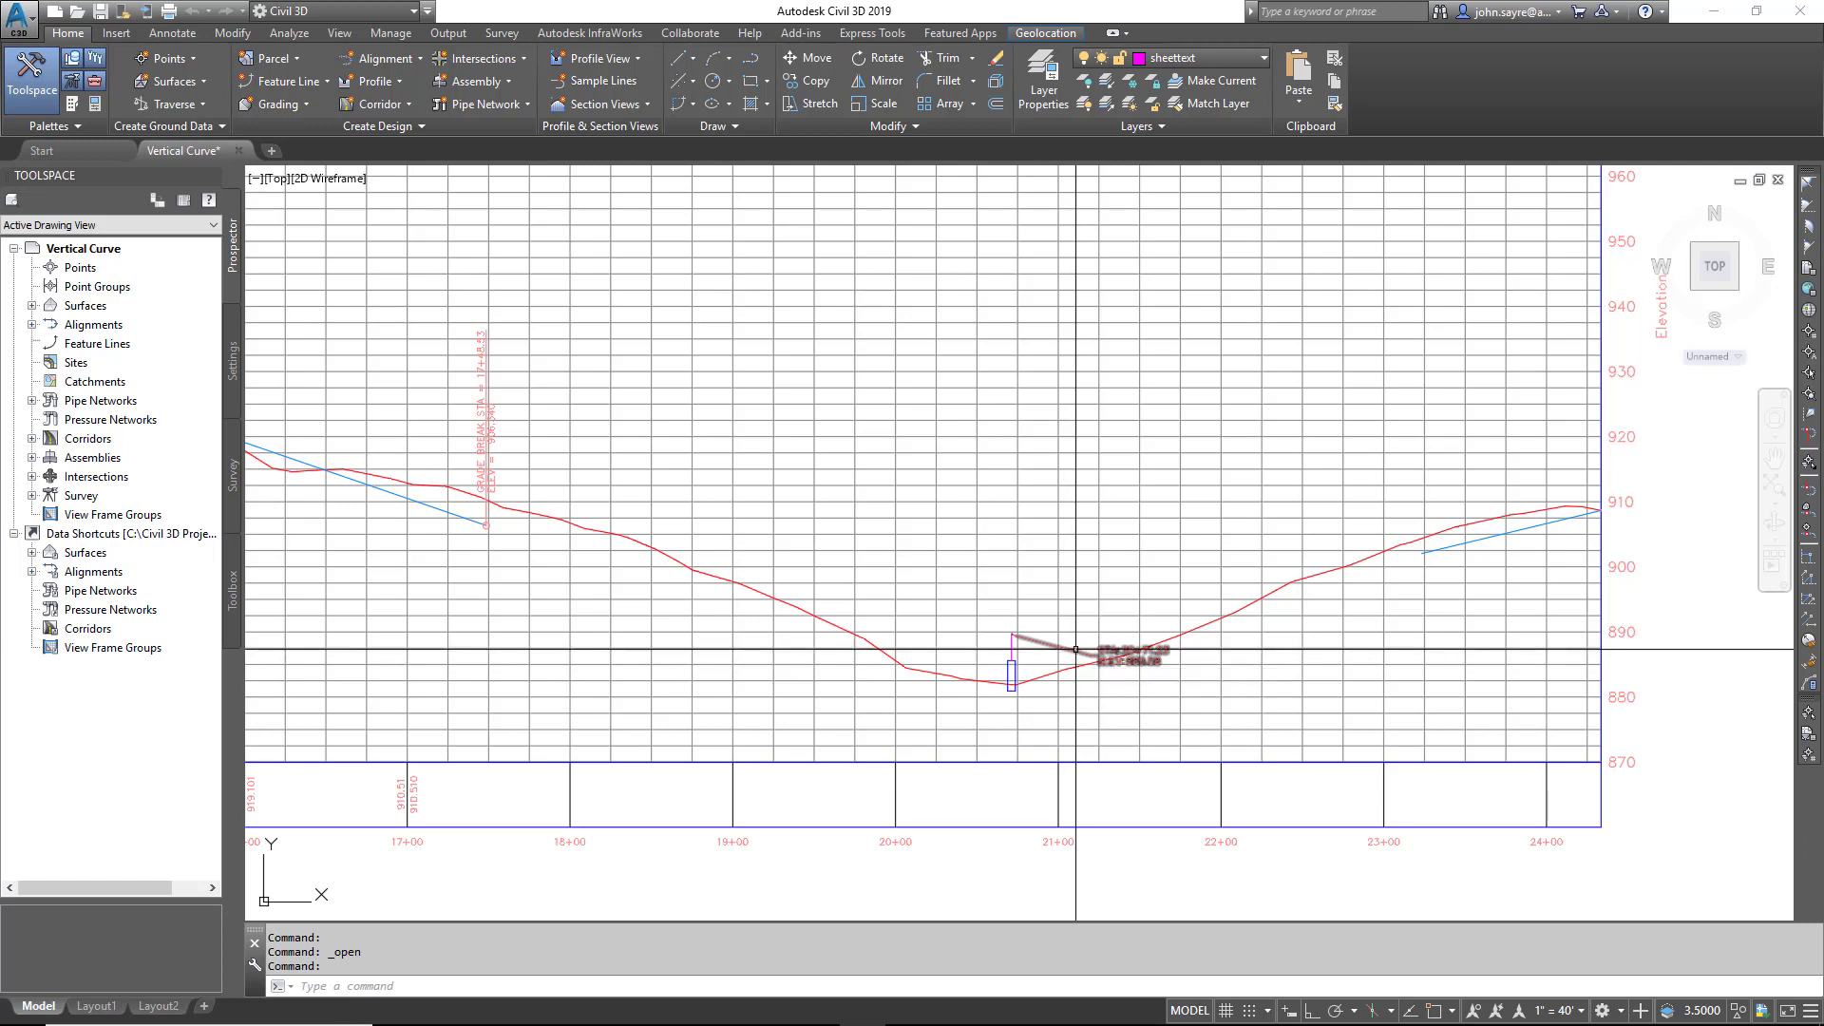
mouse_move(1077, 649)
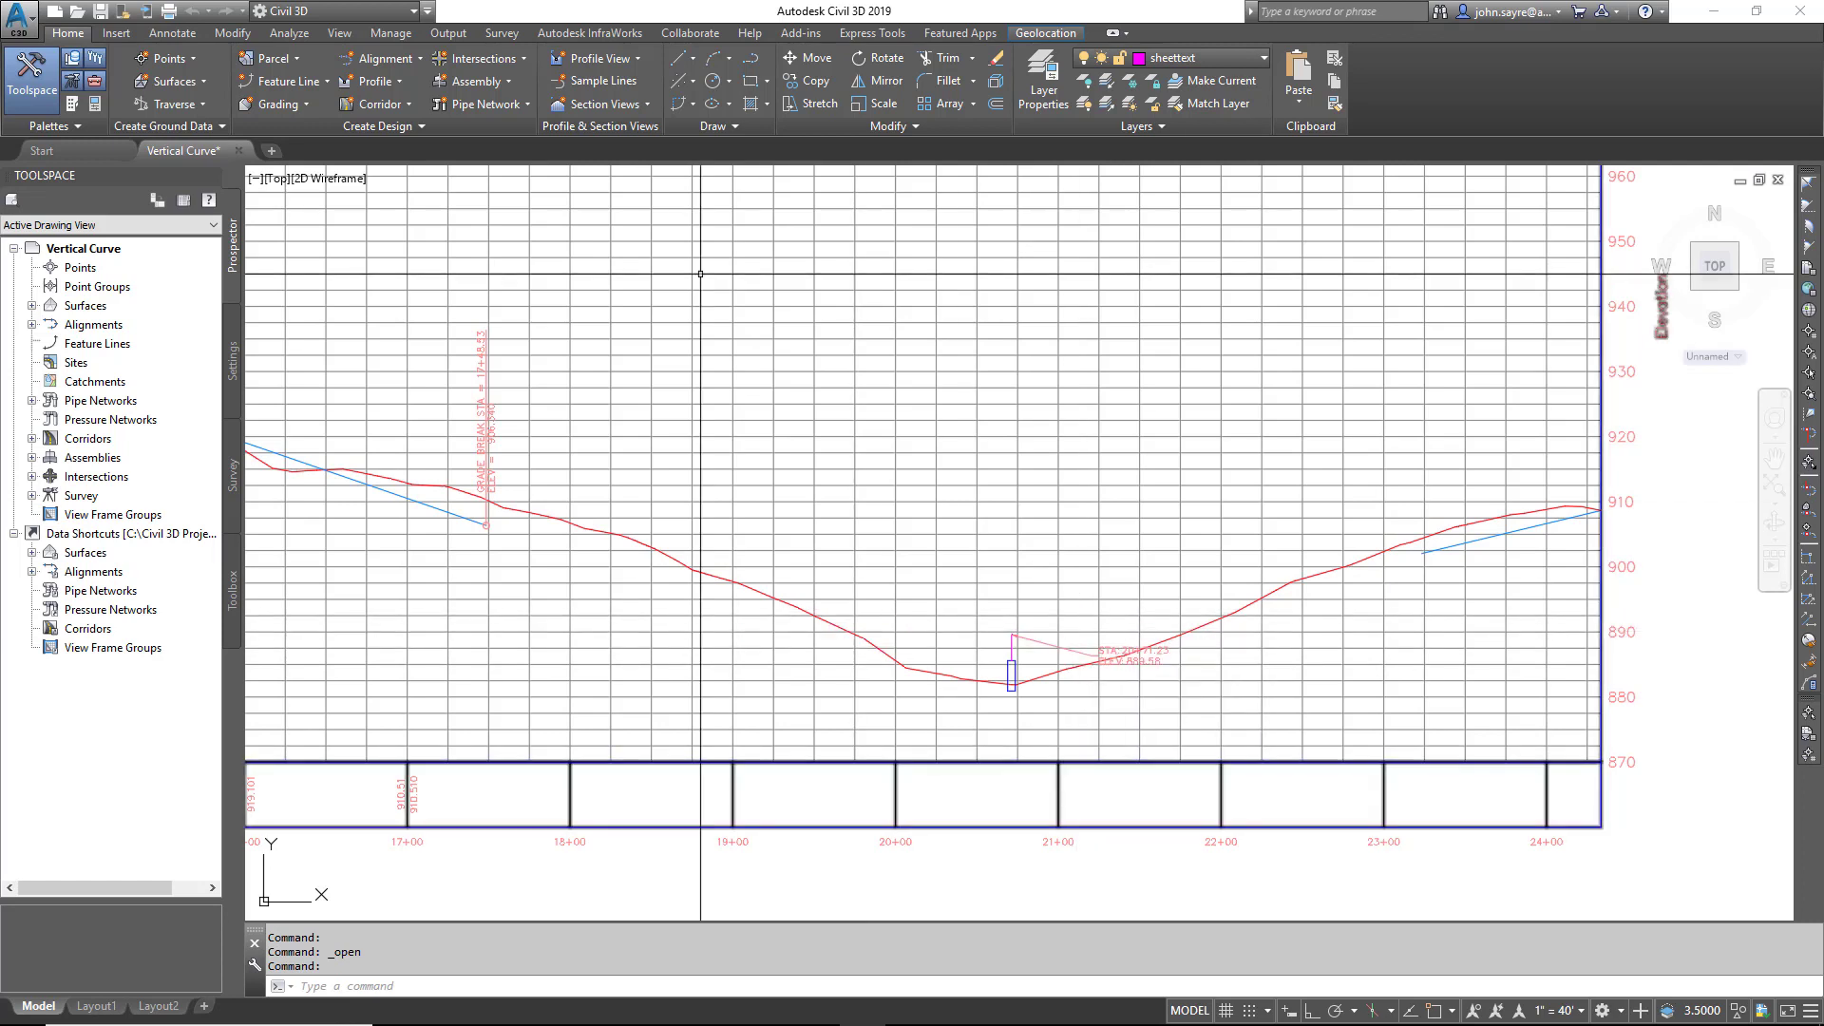
Step: Select profile 569, open Edit Profile Geometry, and show the More Fixed Vertical Curves list
click(409, 496)
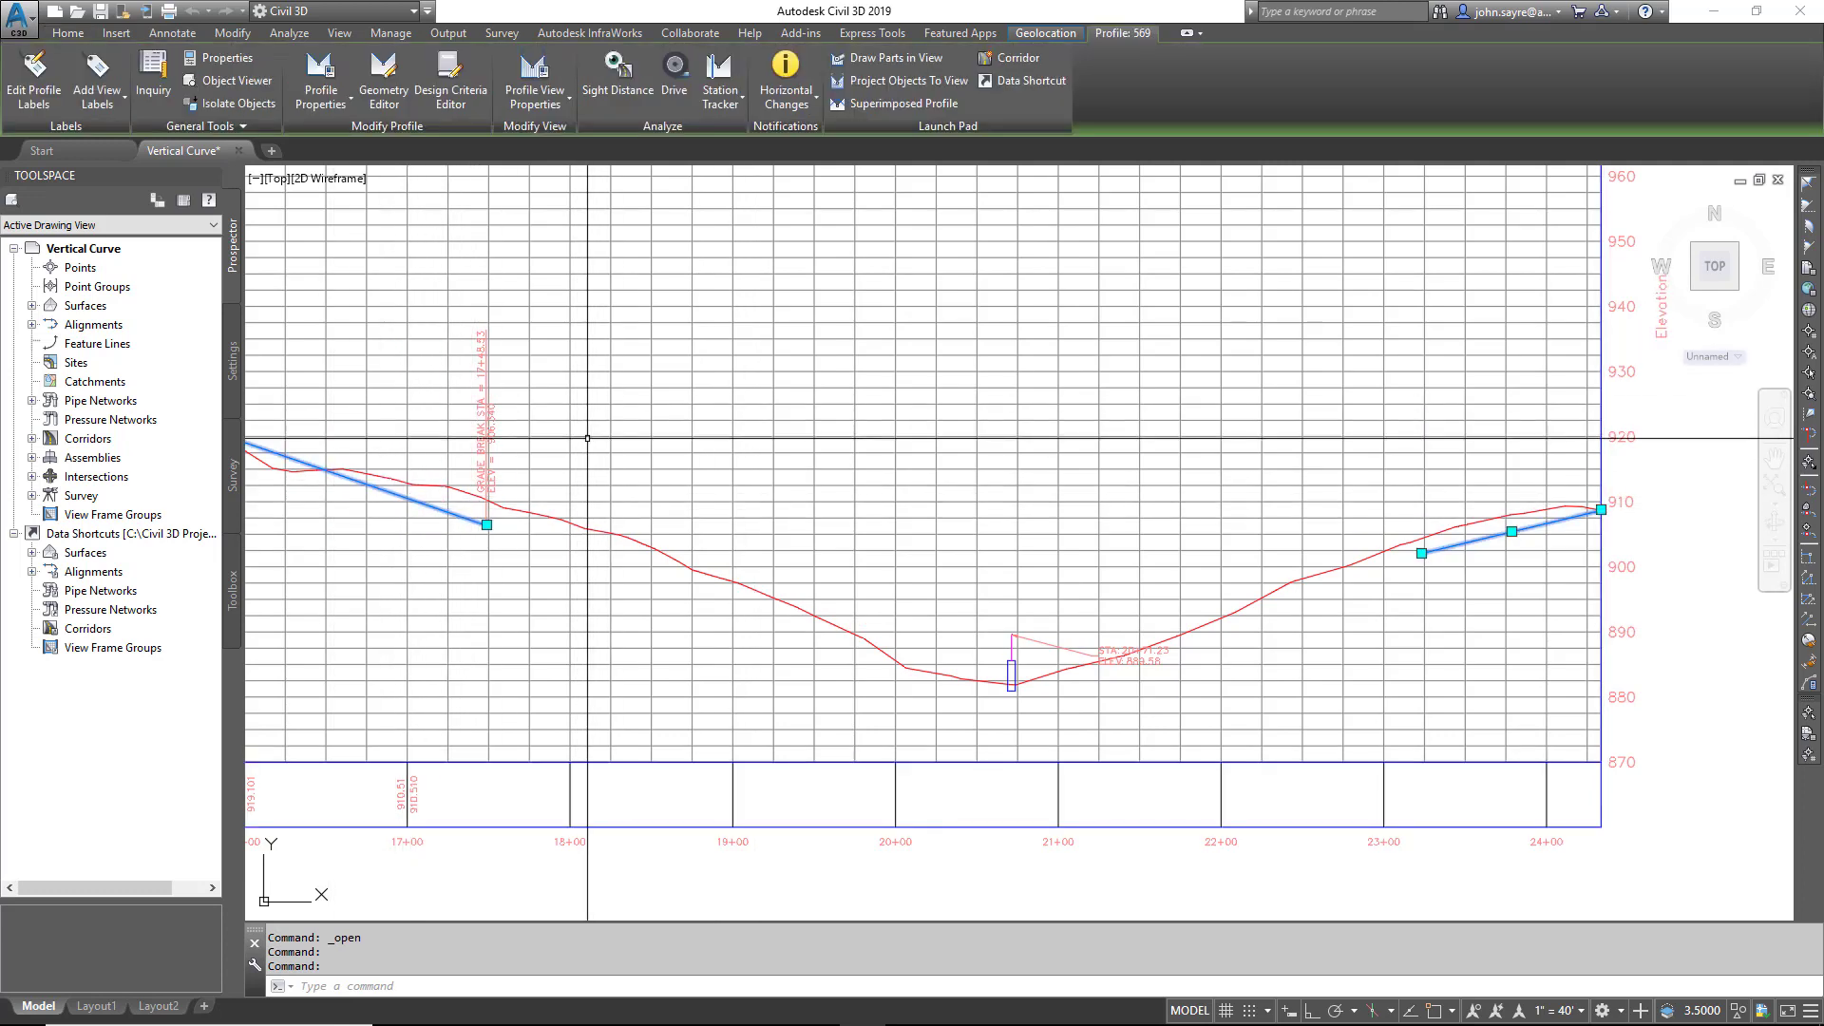
right_click(596, 407)
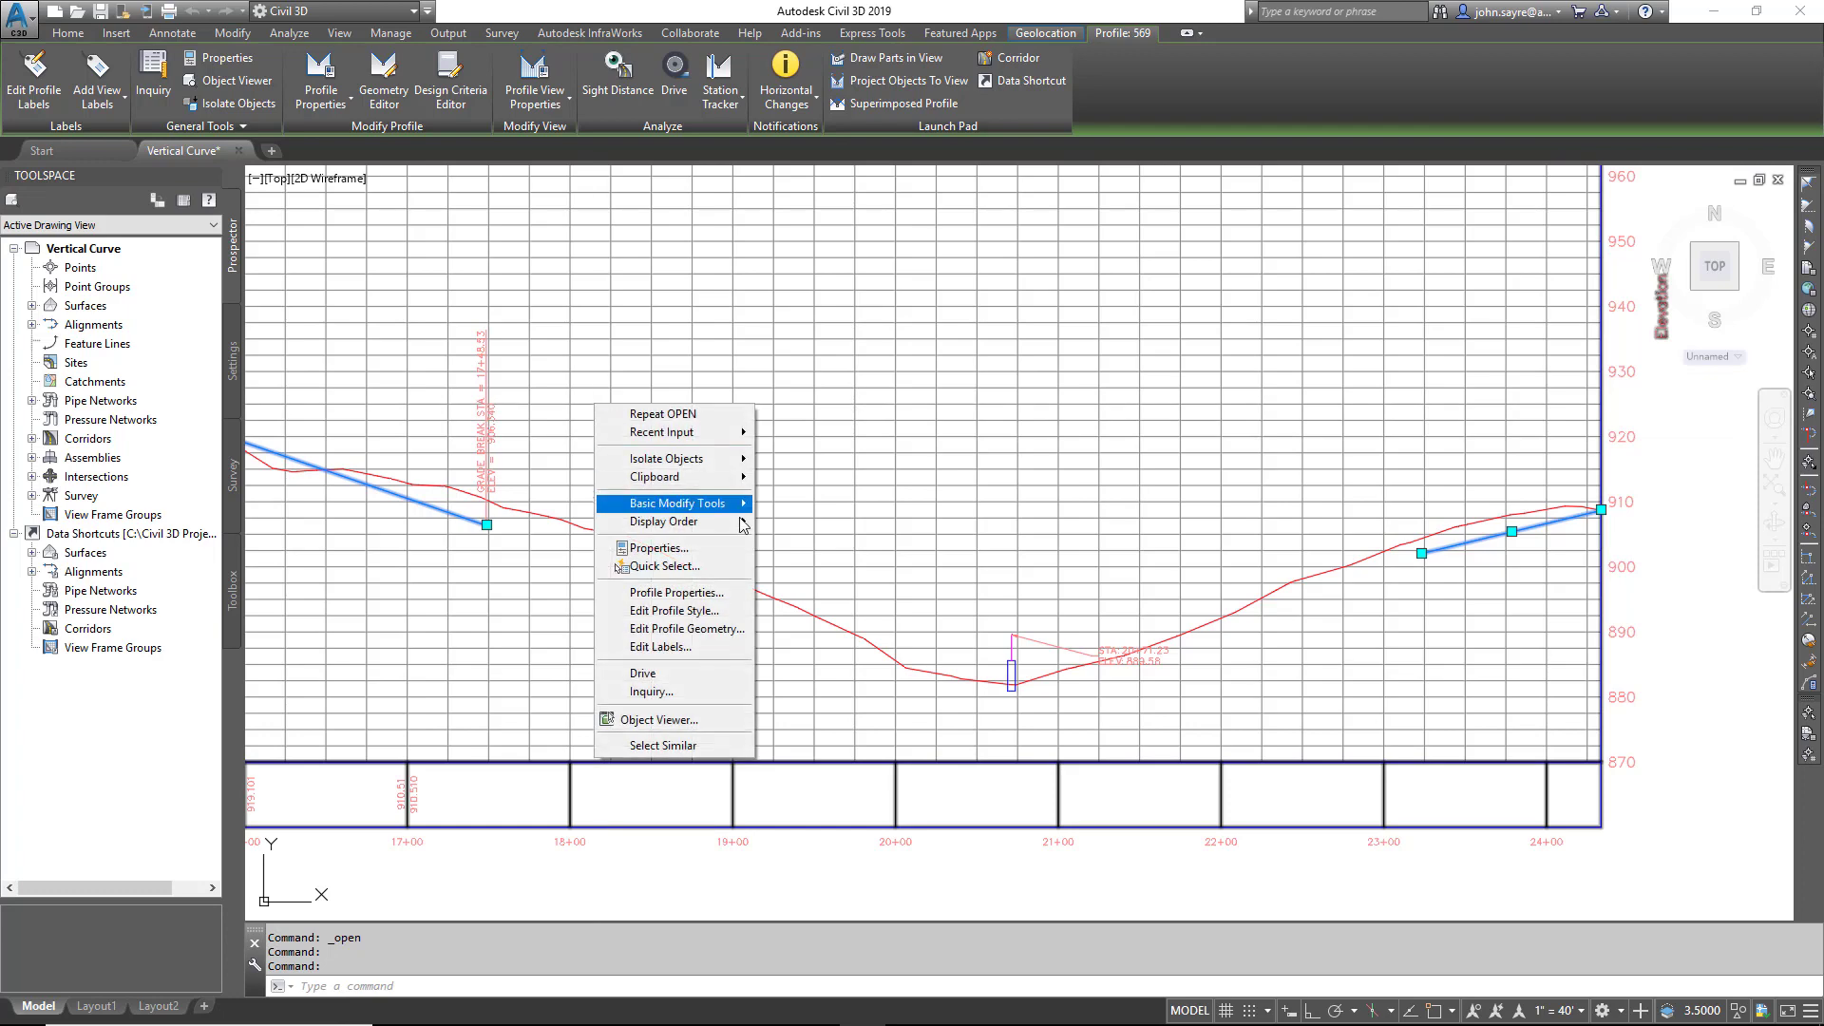
click(713, 628)
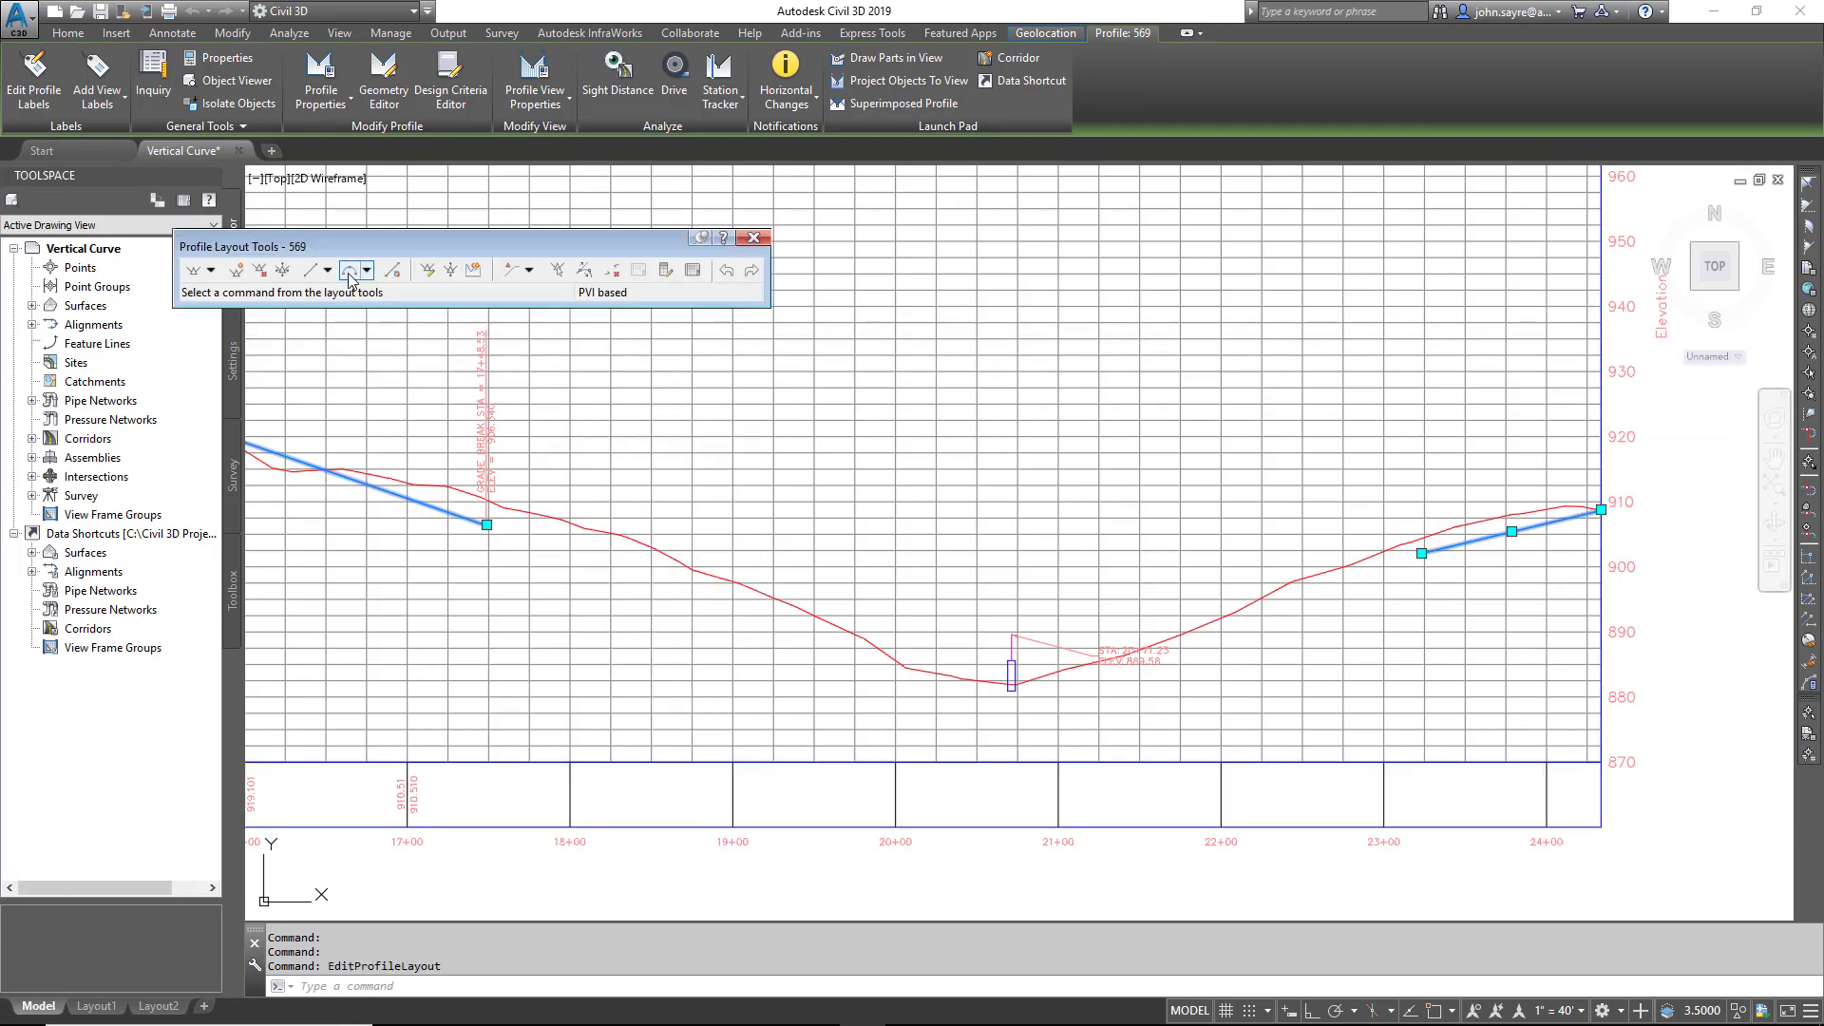
click(367, 271)
mouse_move(409, 313)
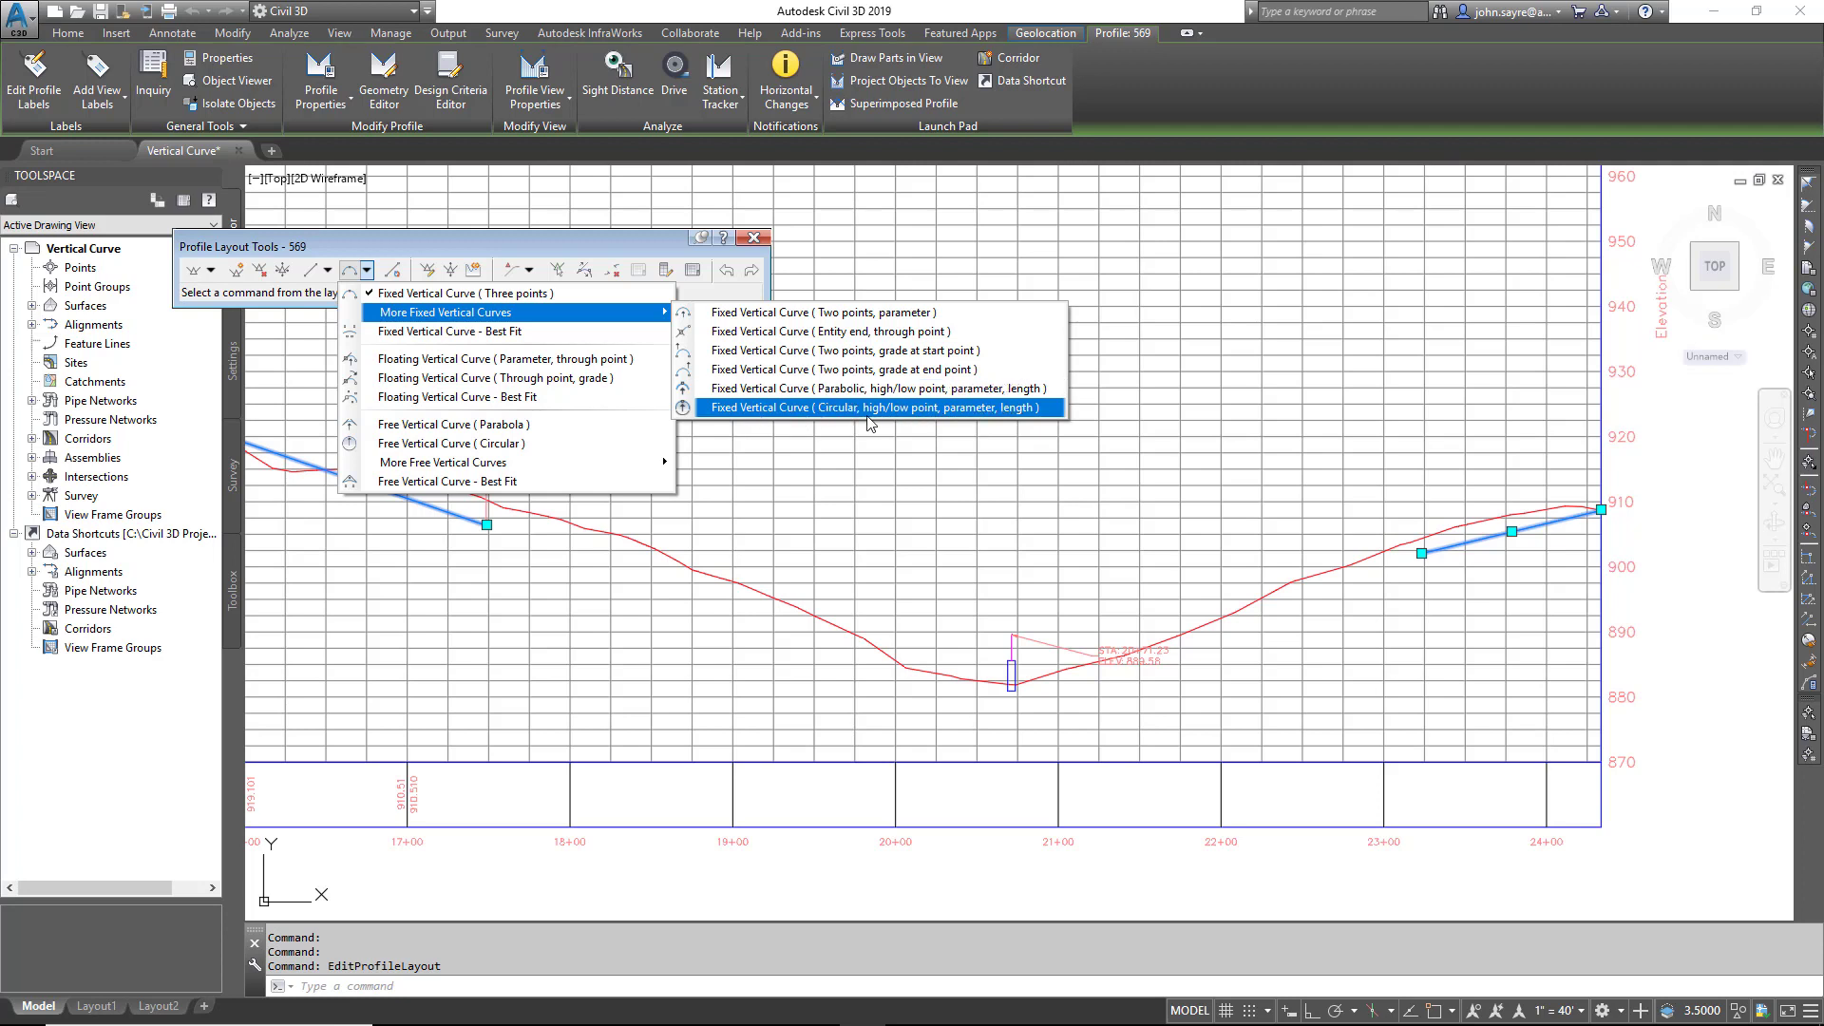
Step: Add a fixed parabolic sag curve at the culvert marker top with K 30 and 150' length
click(801, 390)
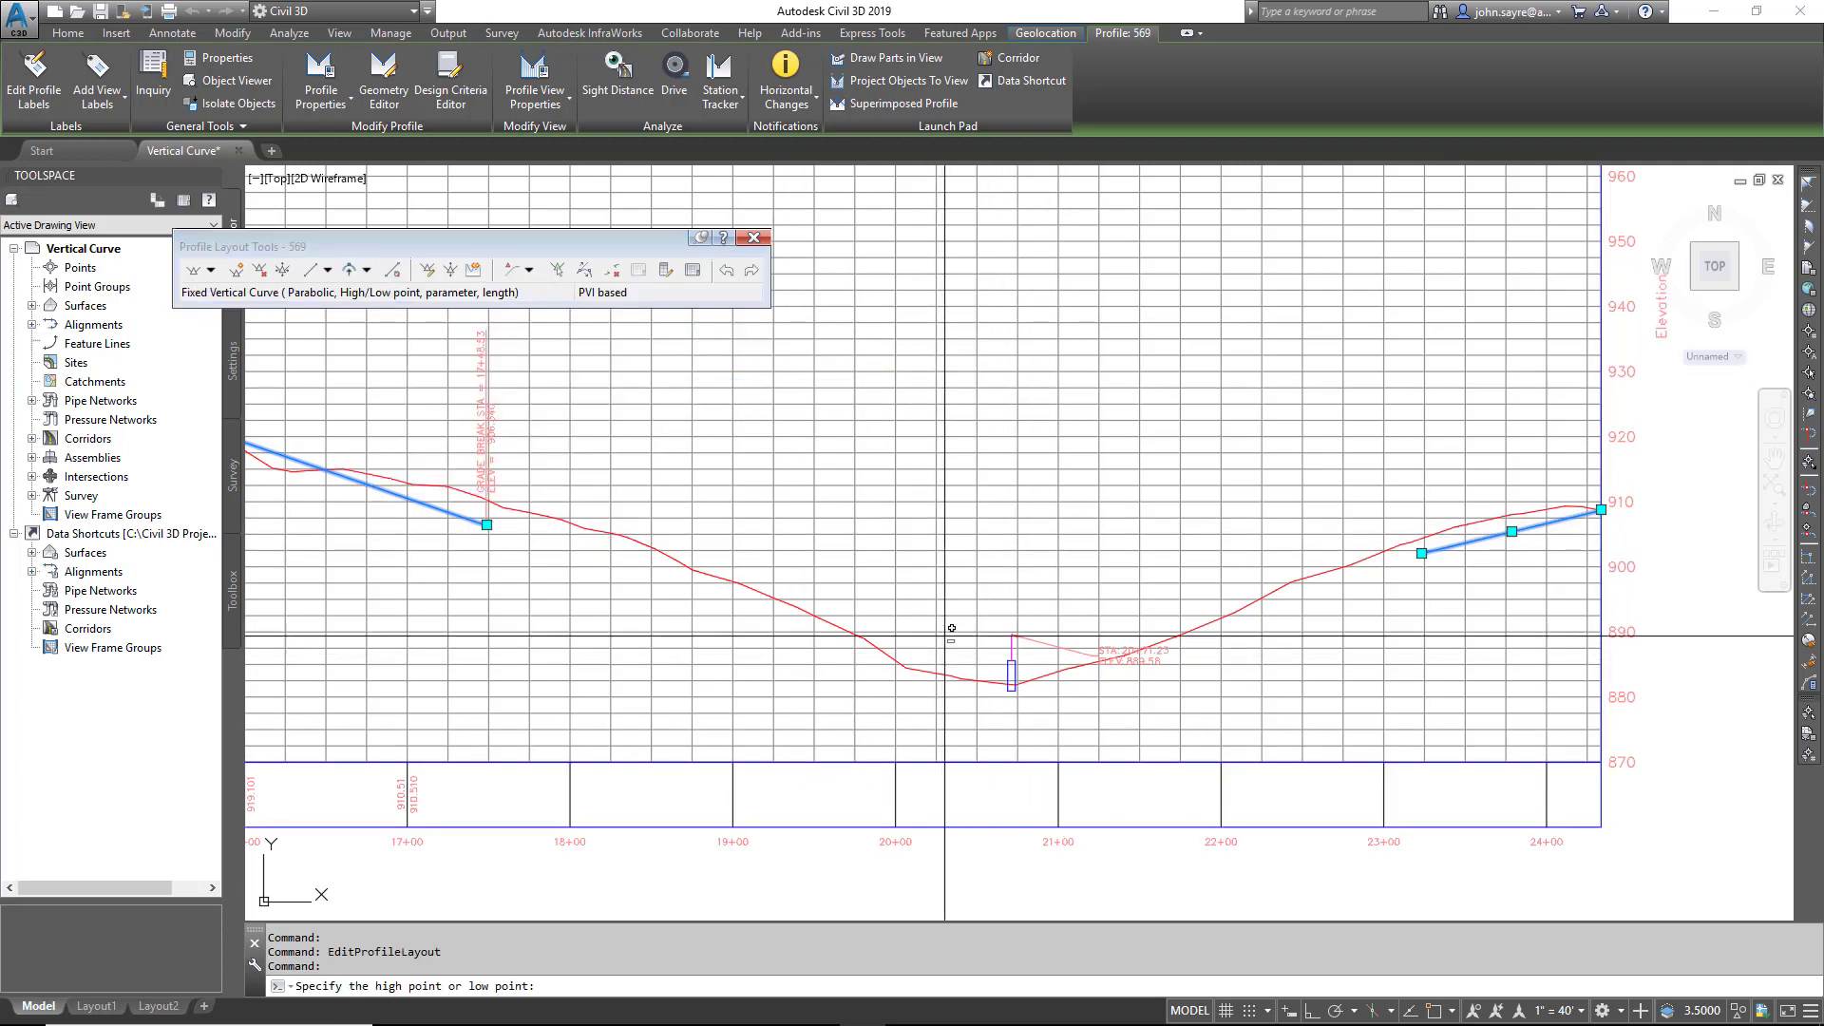
text(end)
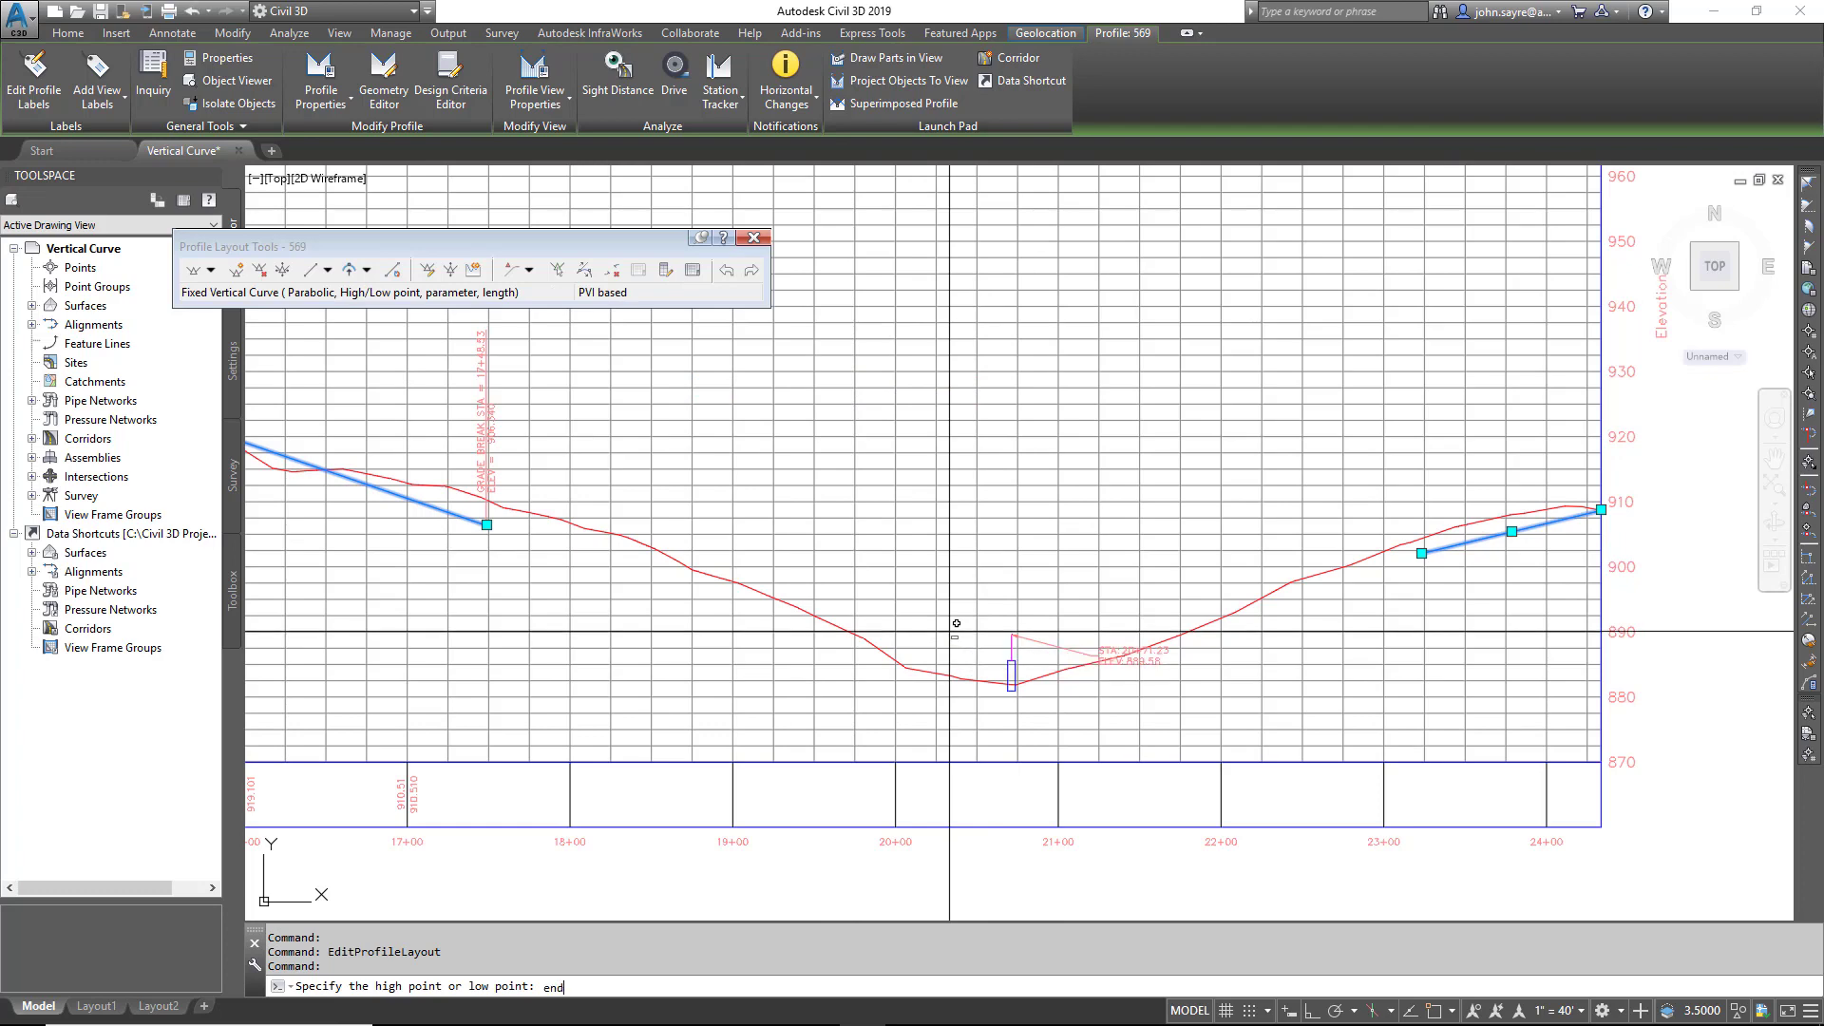
key(Return)
scroll(993, 646, up, 3)
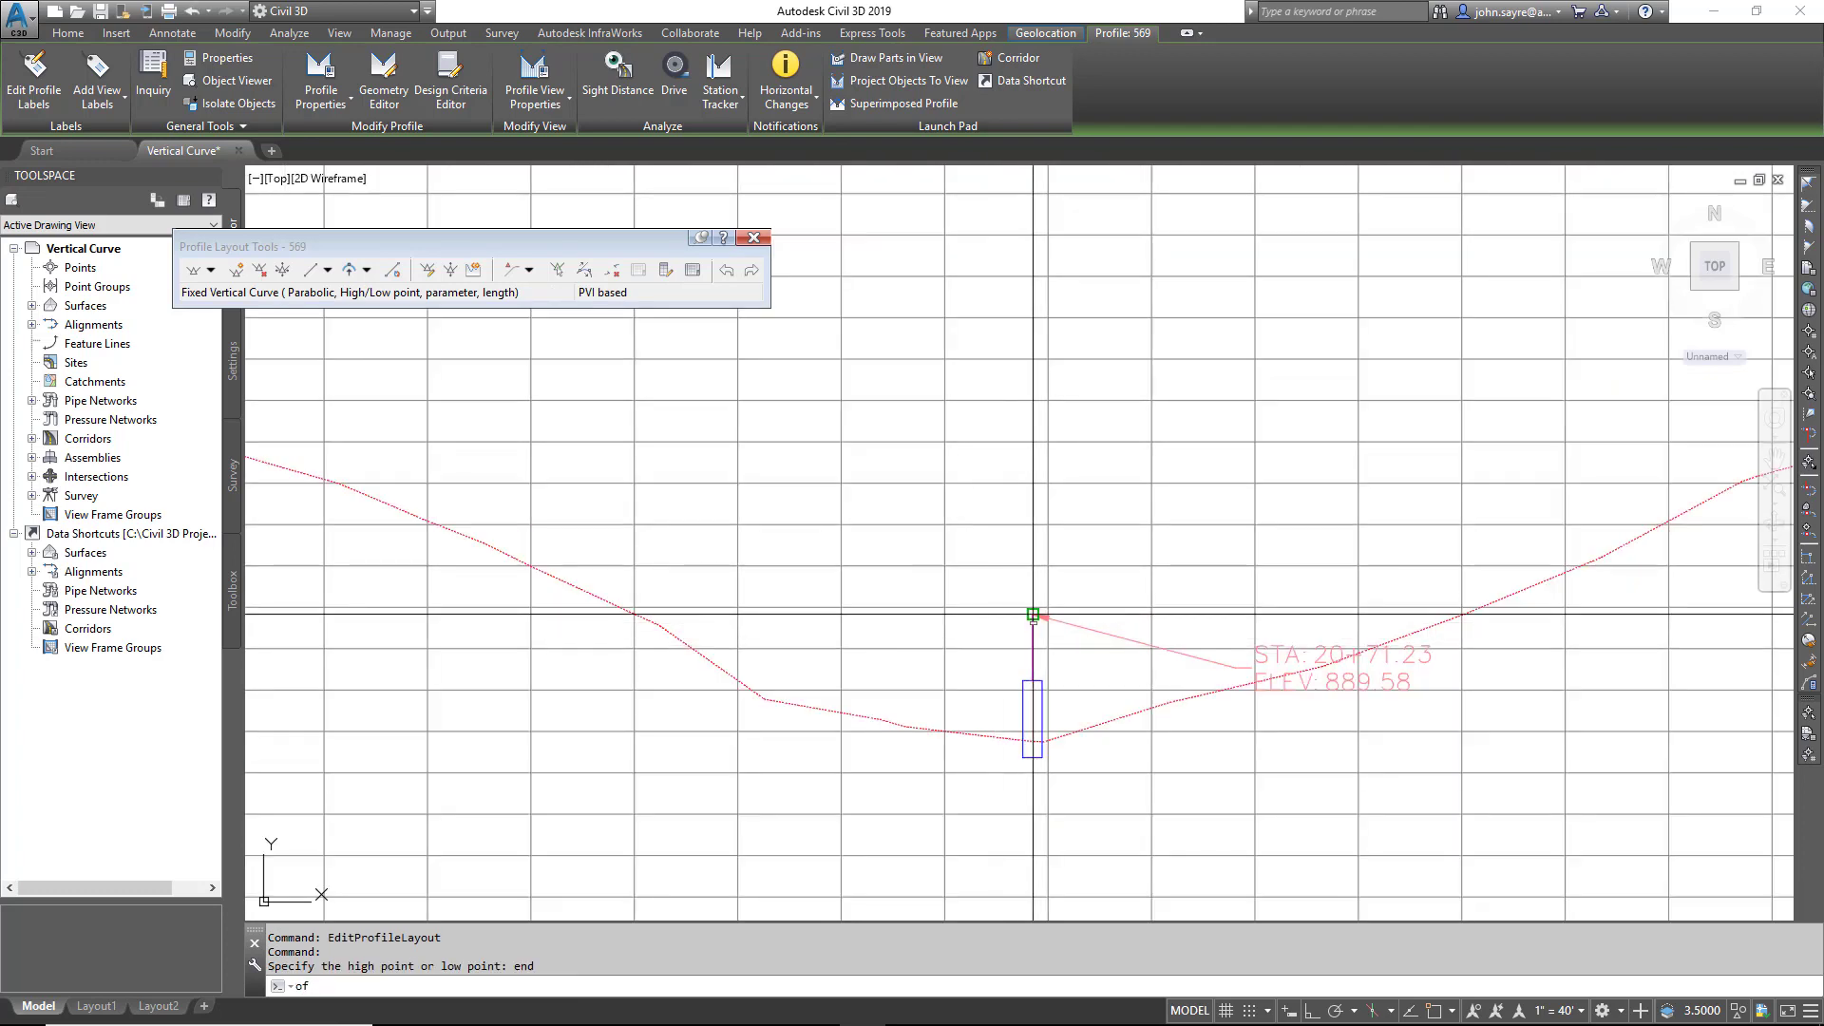
click(1033, 615)
scroll(1033, 624, down, 3)
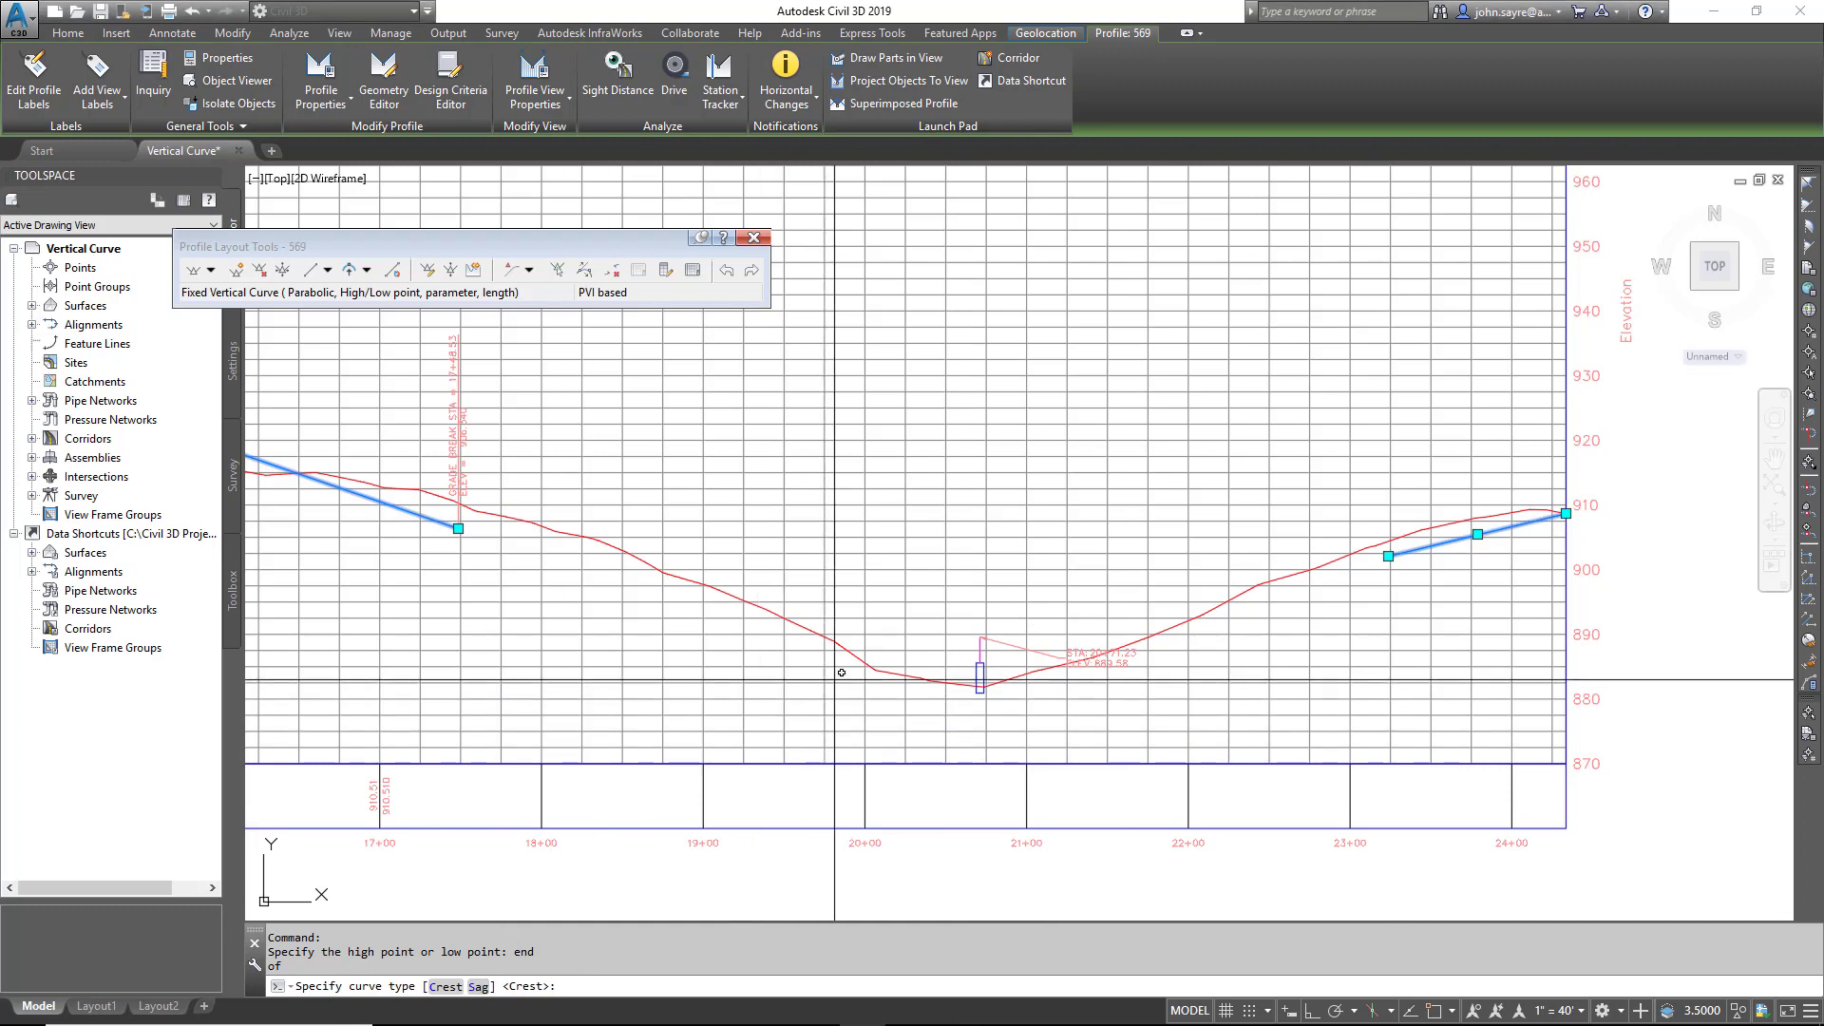
text(s)
key(Return)
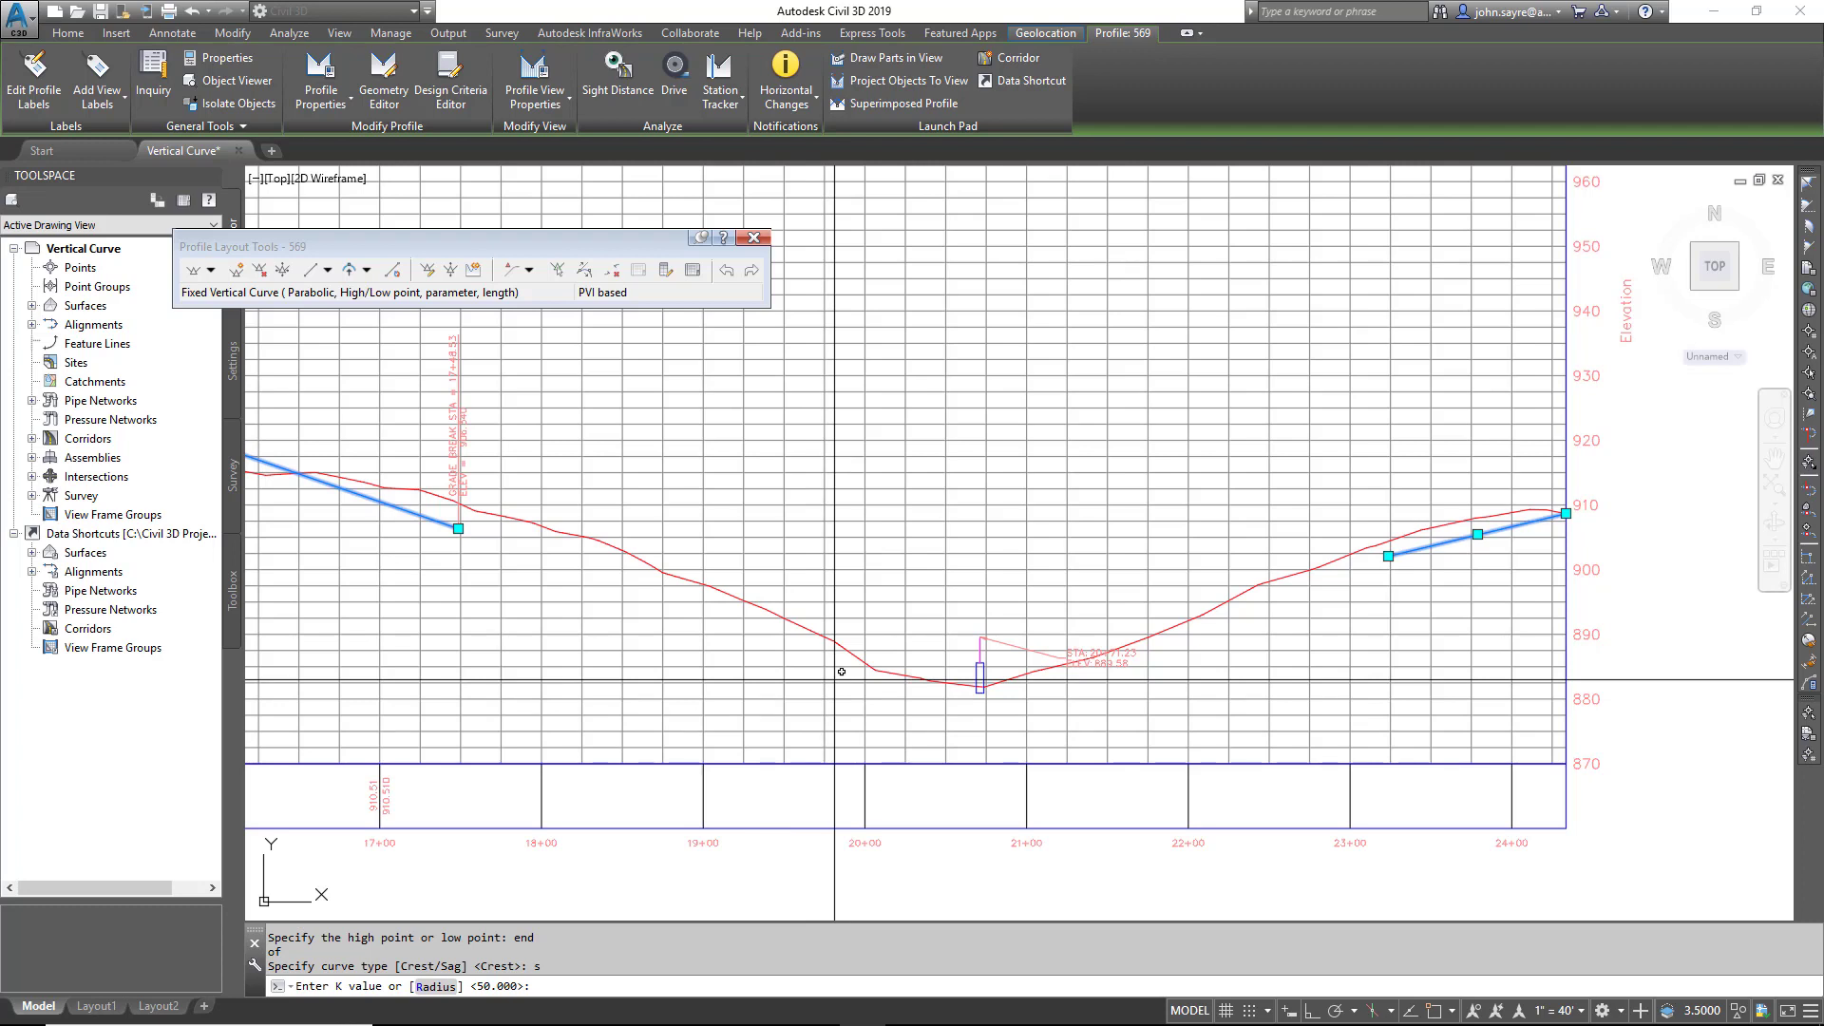
key(Return)
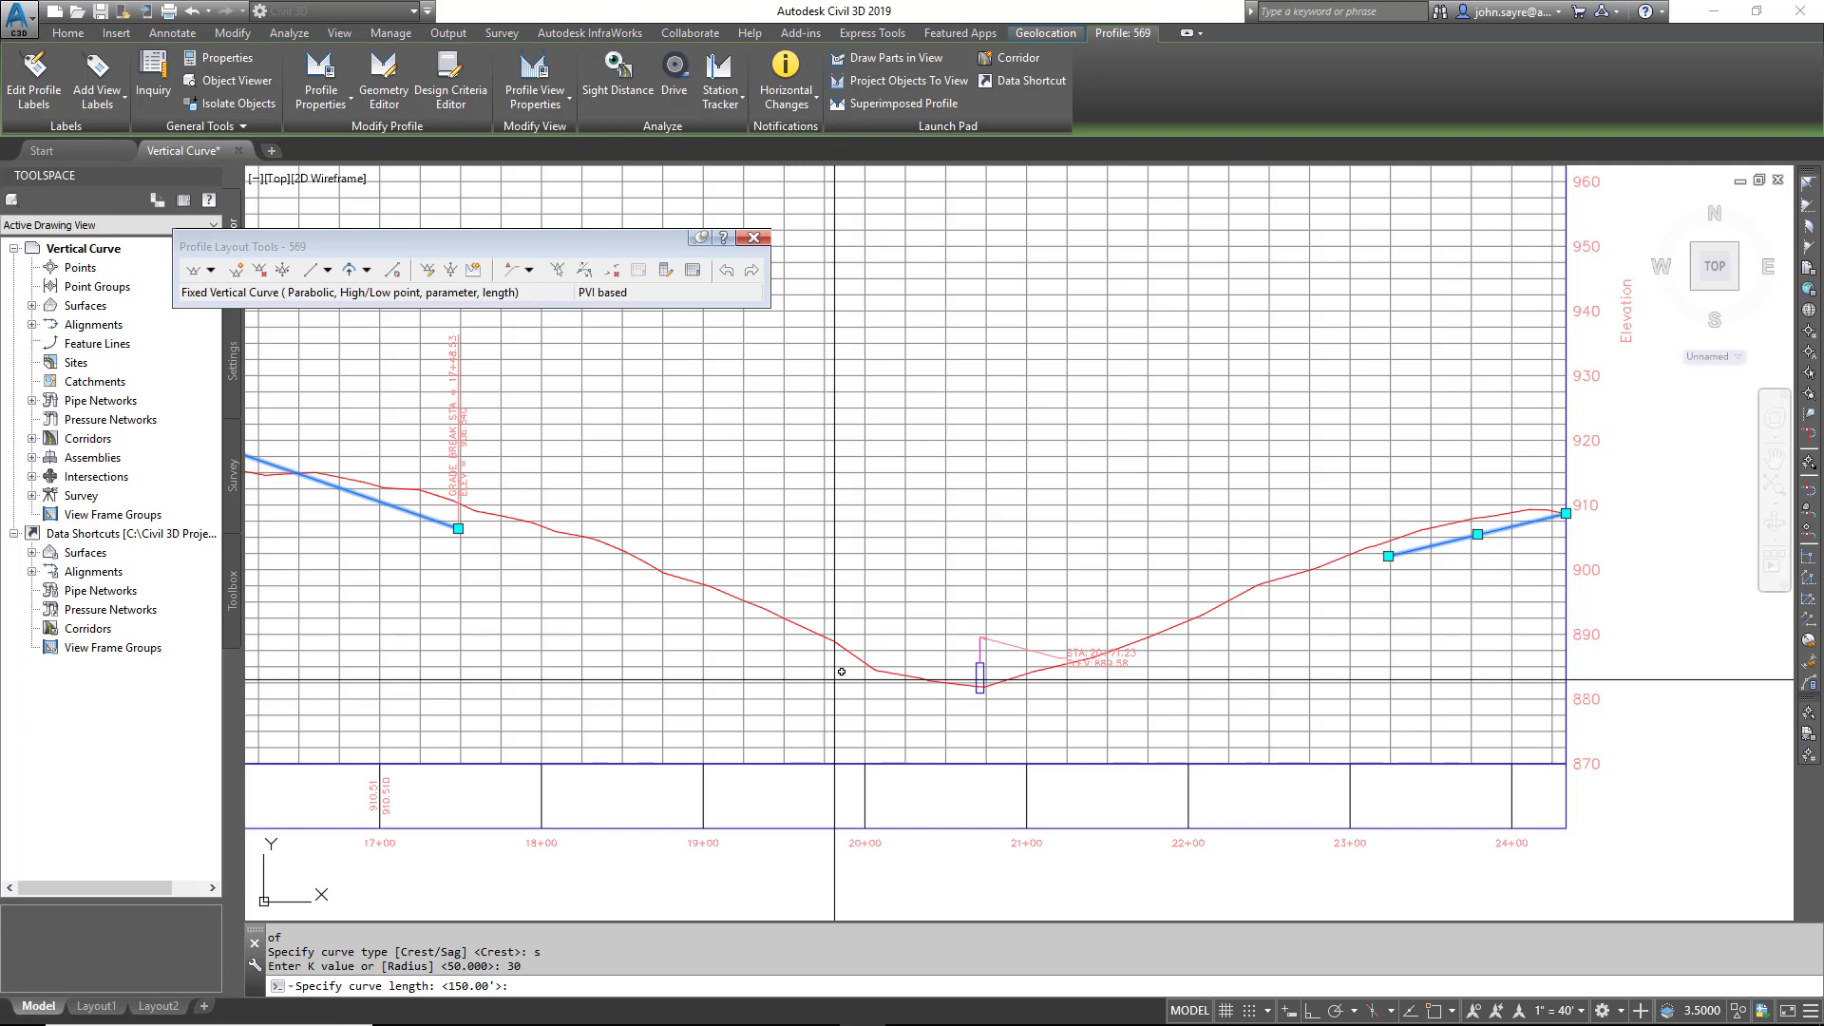
key(Return)
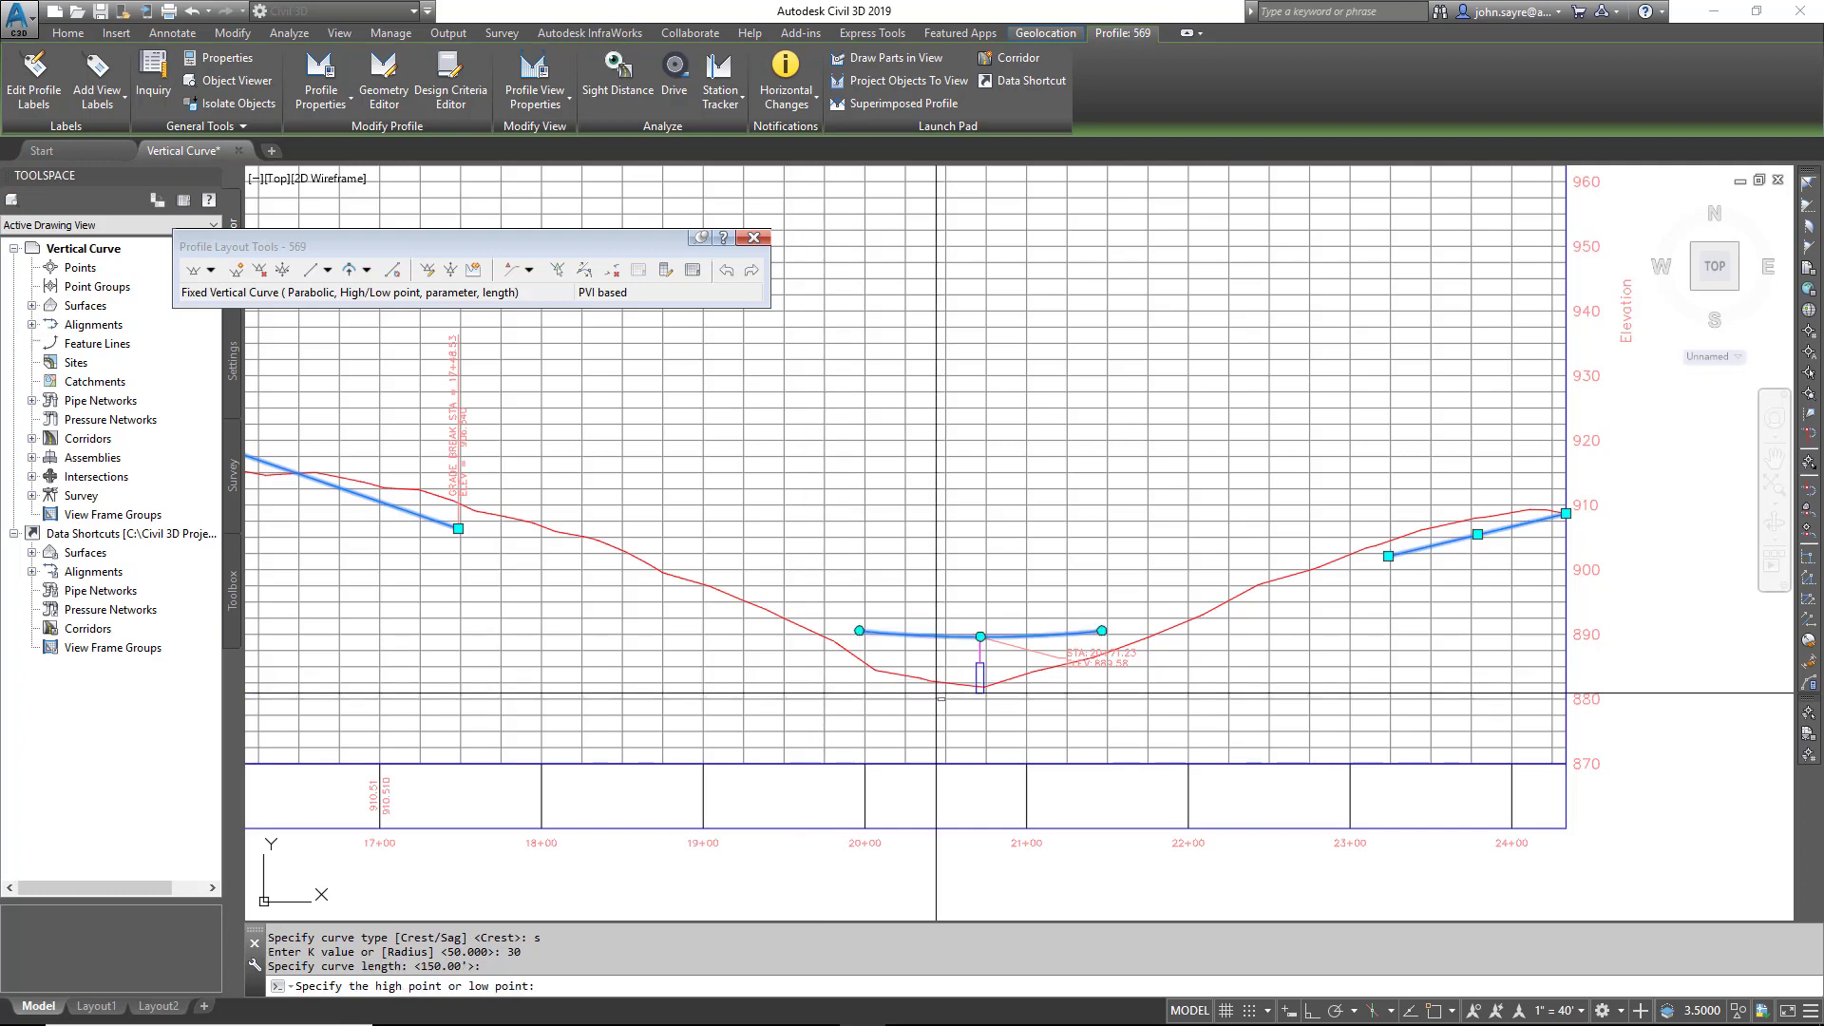
Step: Zoom and pan to the sag area directly above the culvert marker
scroll(990, 678, up, 2)
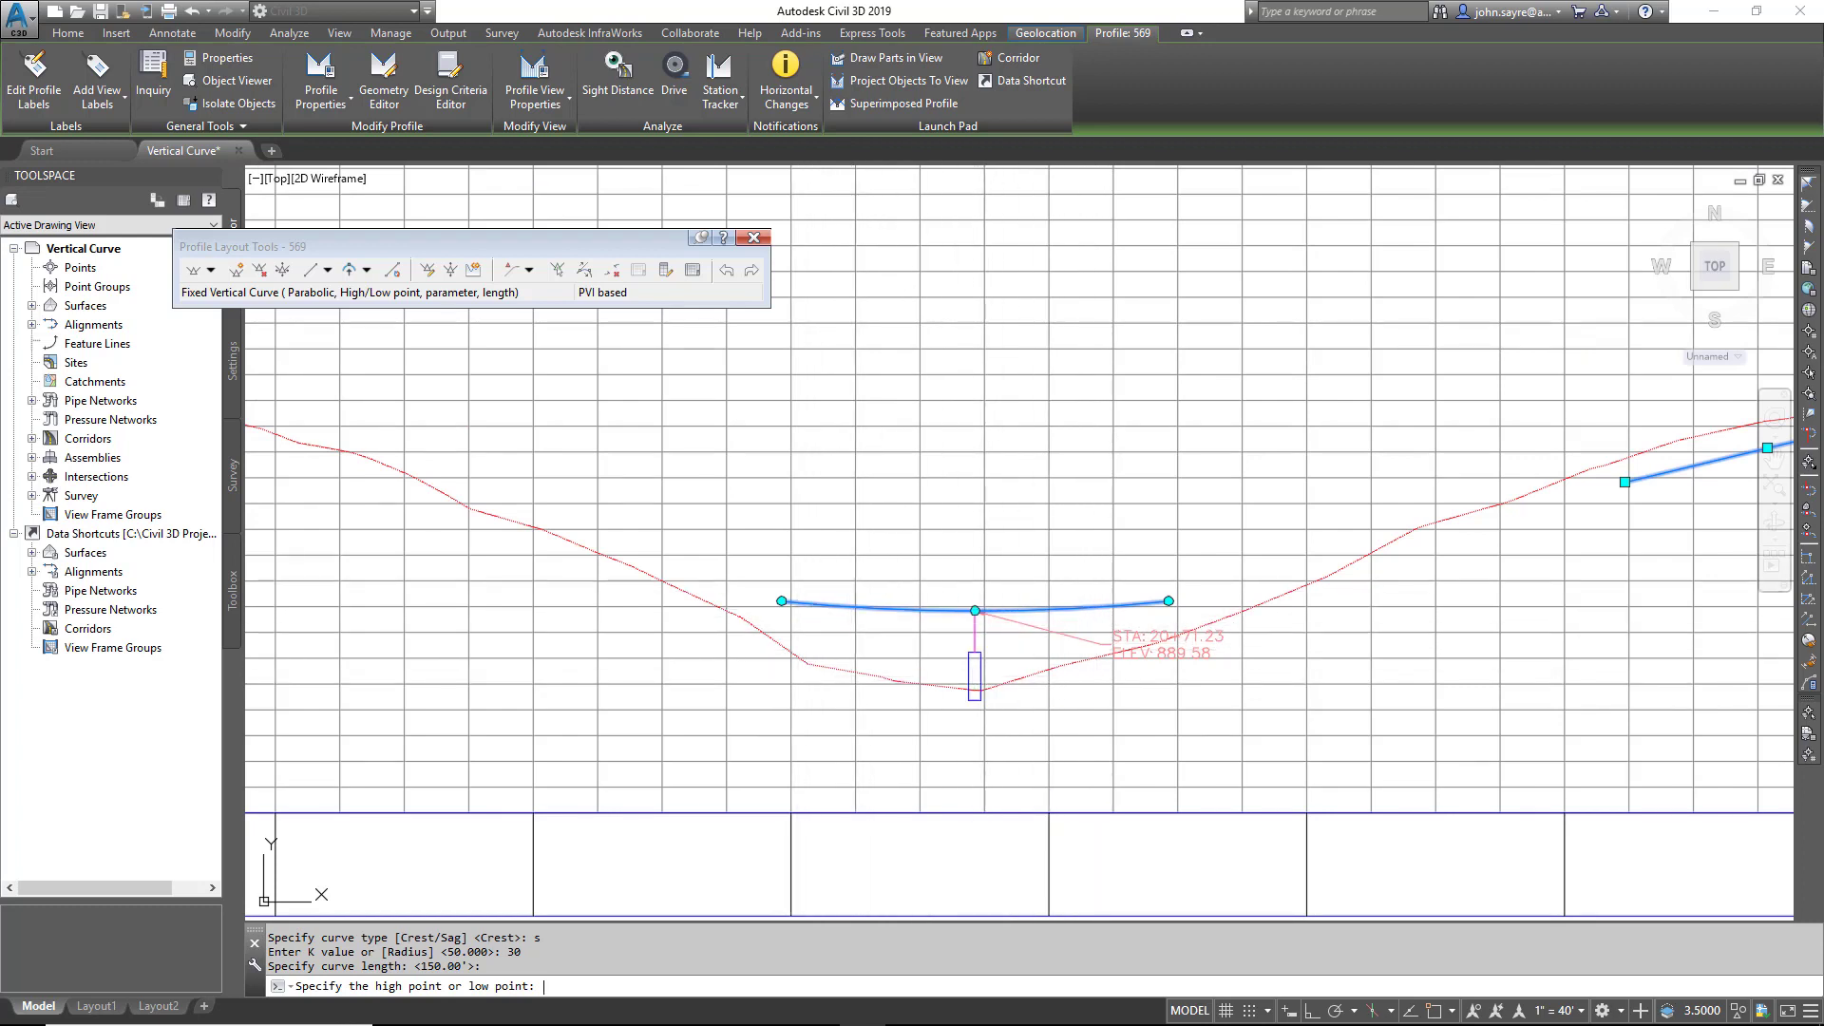
key(Escape)
scroll(990, 678, down, 2)
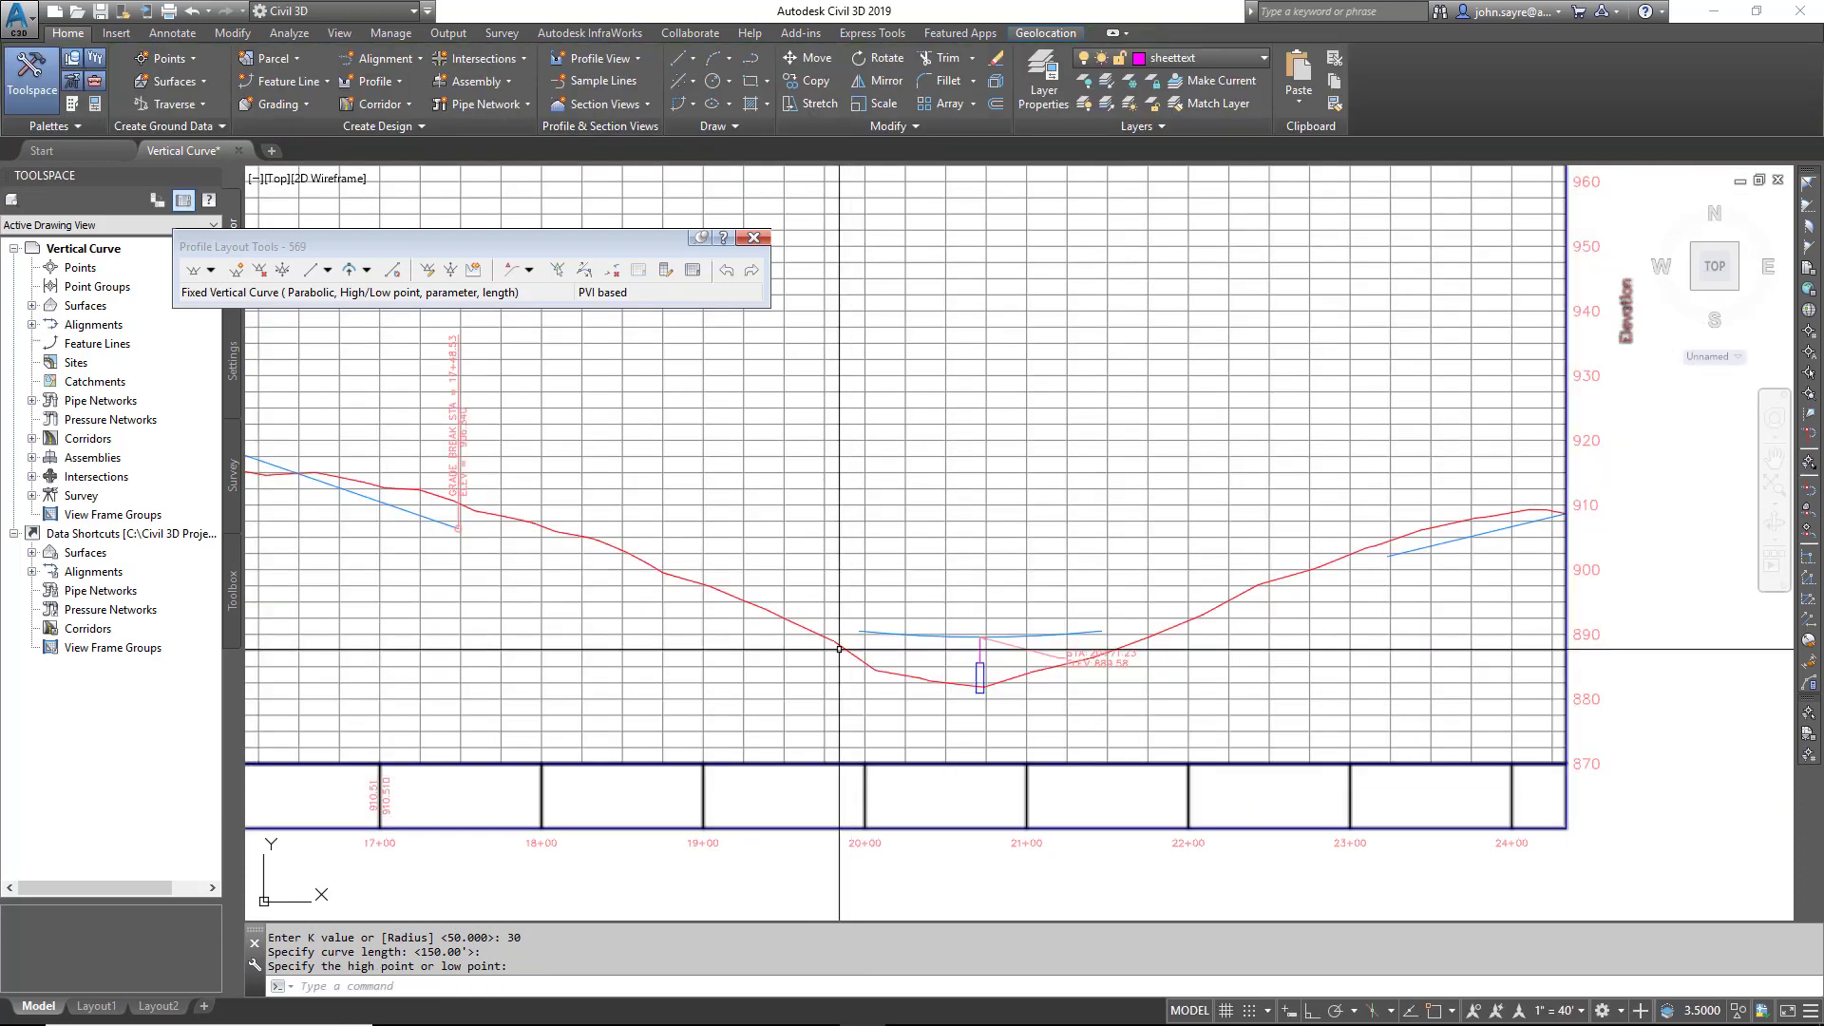
scroll(843, 648, down, 6)
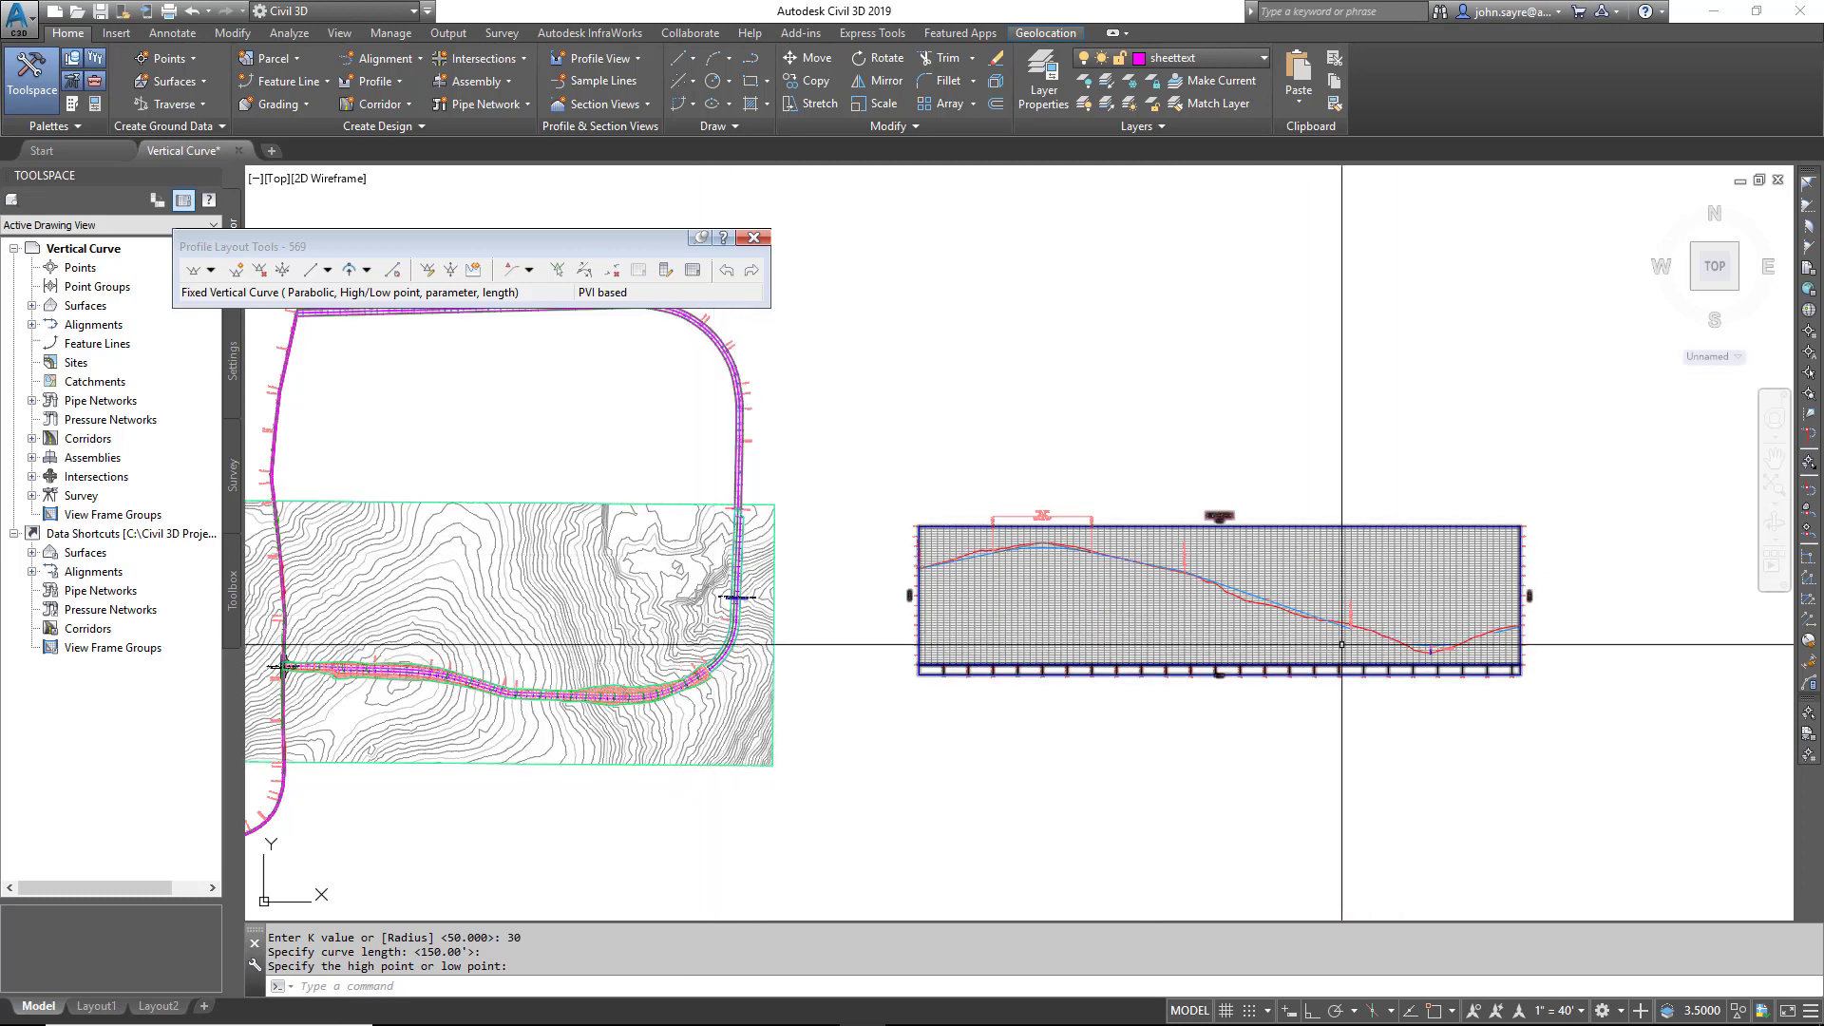
scroll(1408, 644, up, 3)
middle_drag(1459, 665, 1178, 665)
scroll(1179, 665, up, 2)
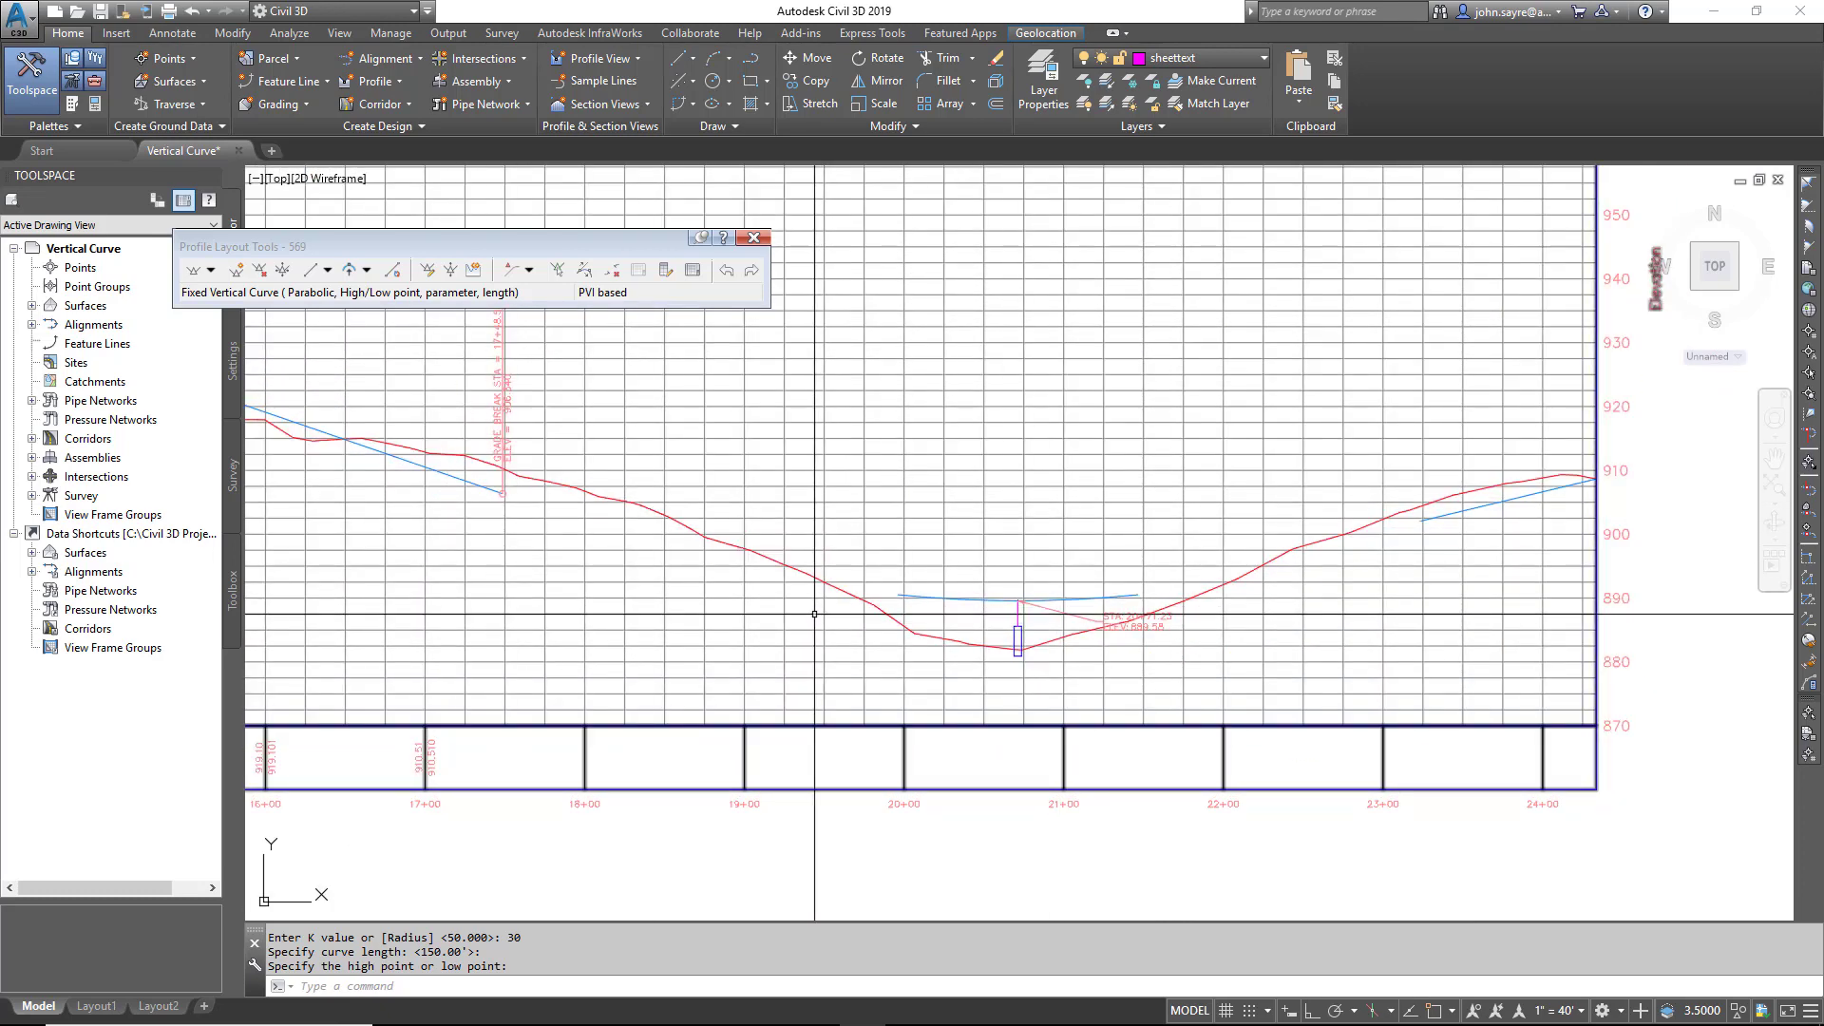
scroll(1078, 610, up, 2)
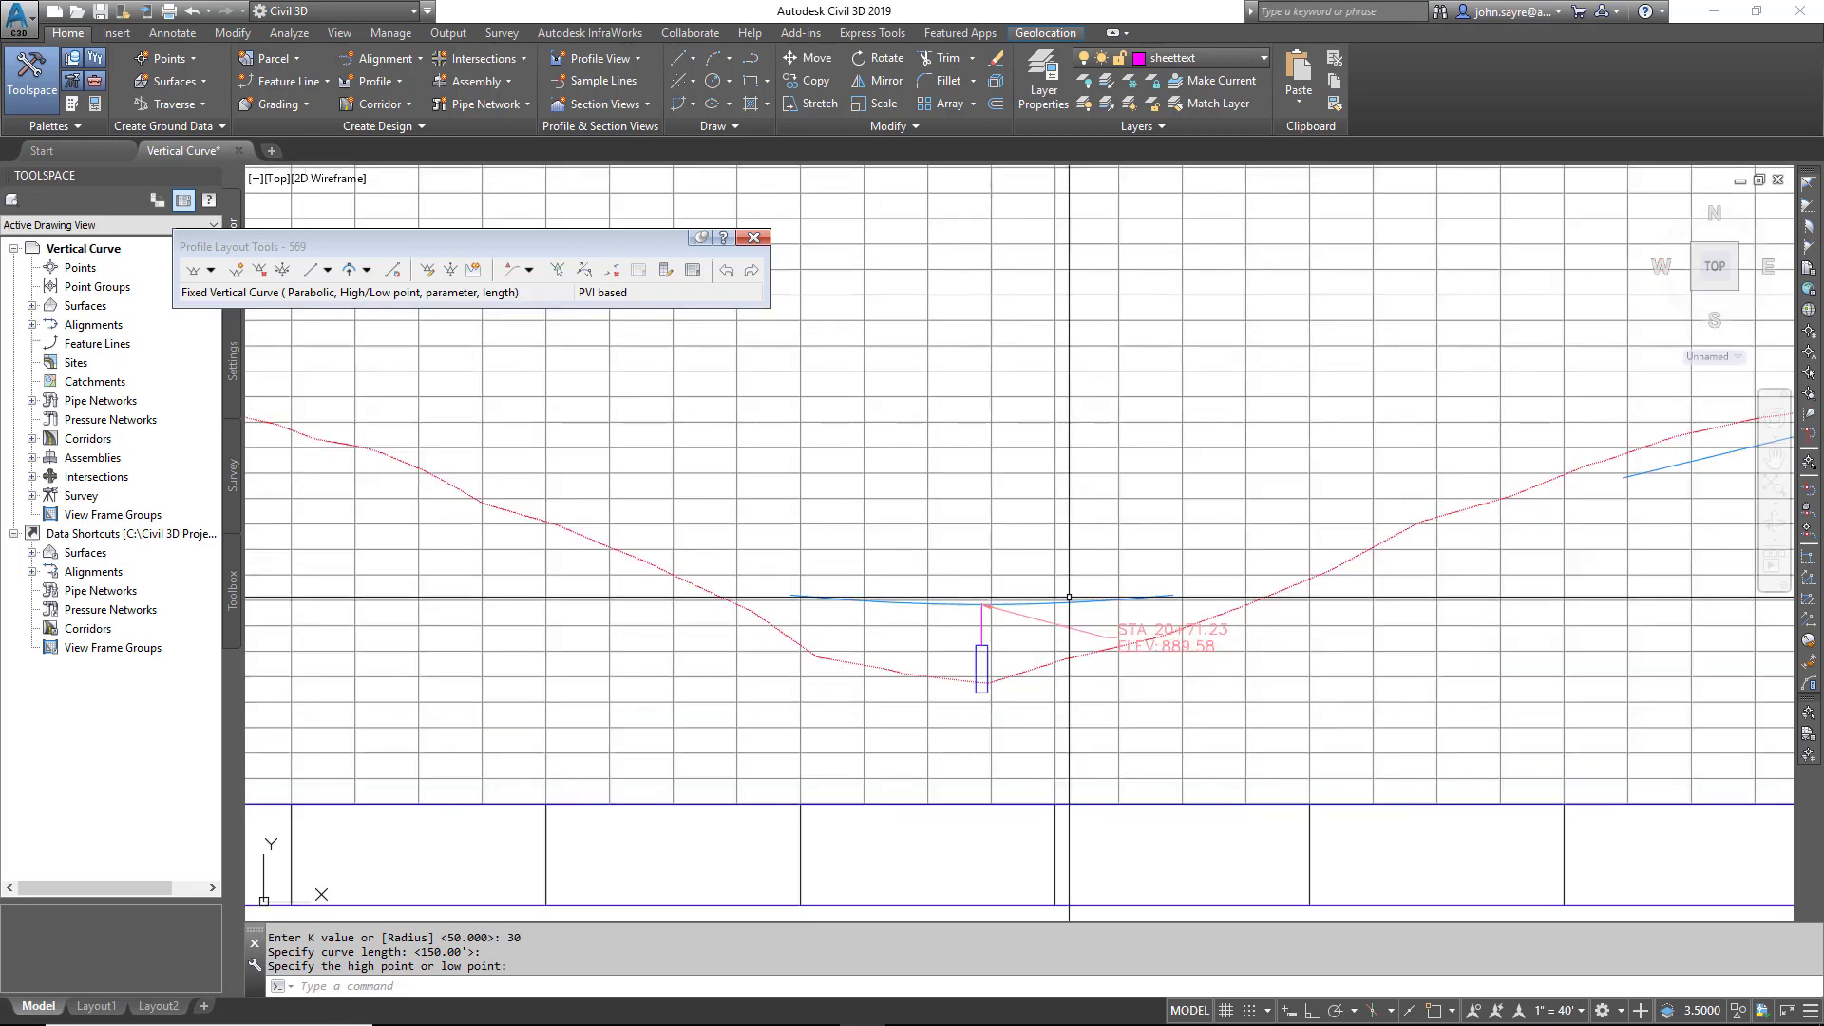
Step: Set the low point over the culvert, then grip-stretch the curve's left end outward and back
click(935, 604)
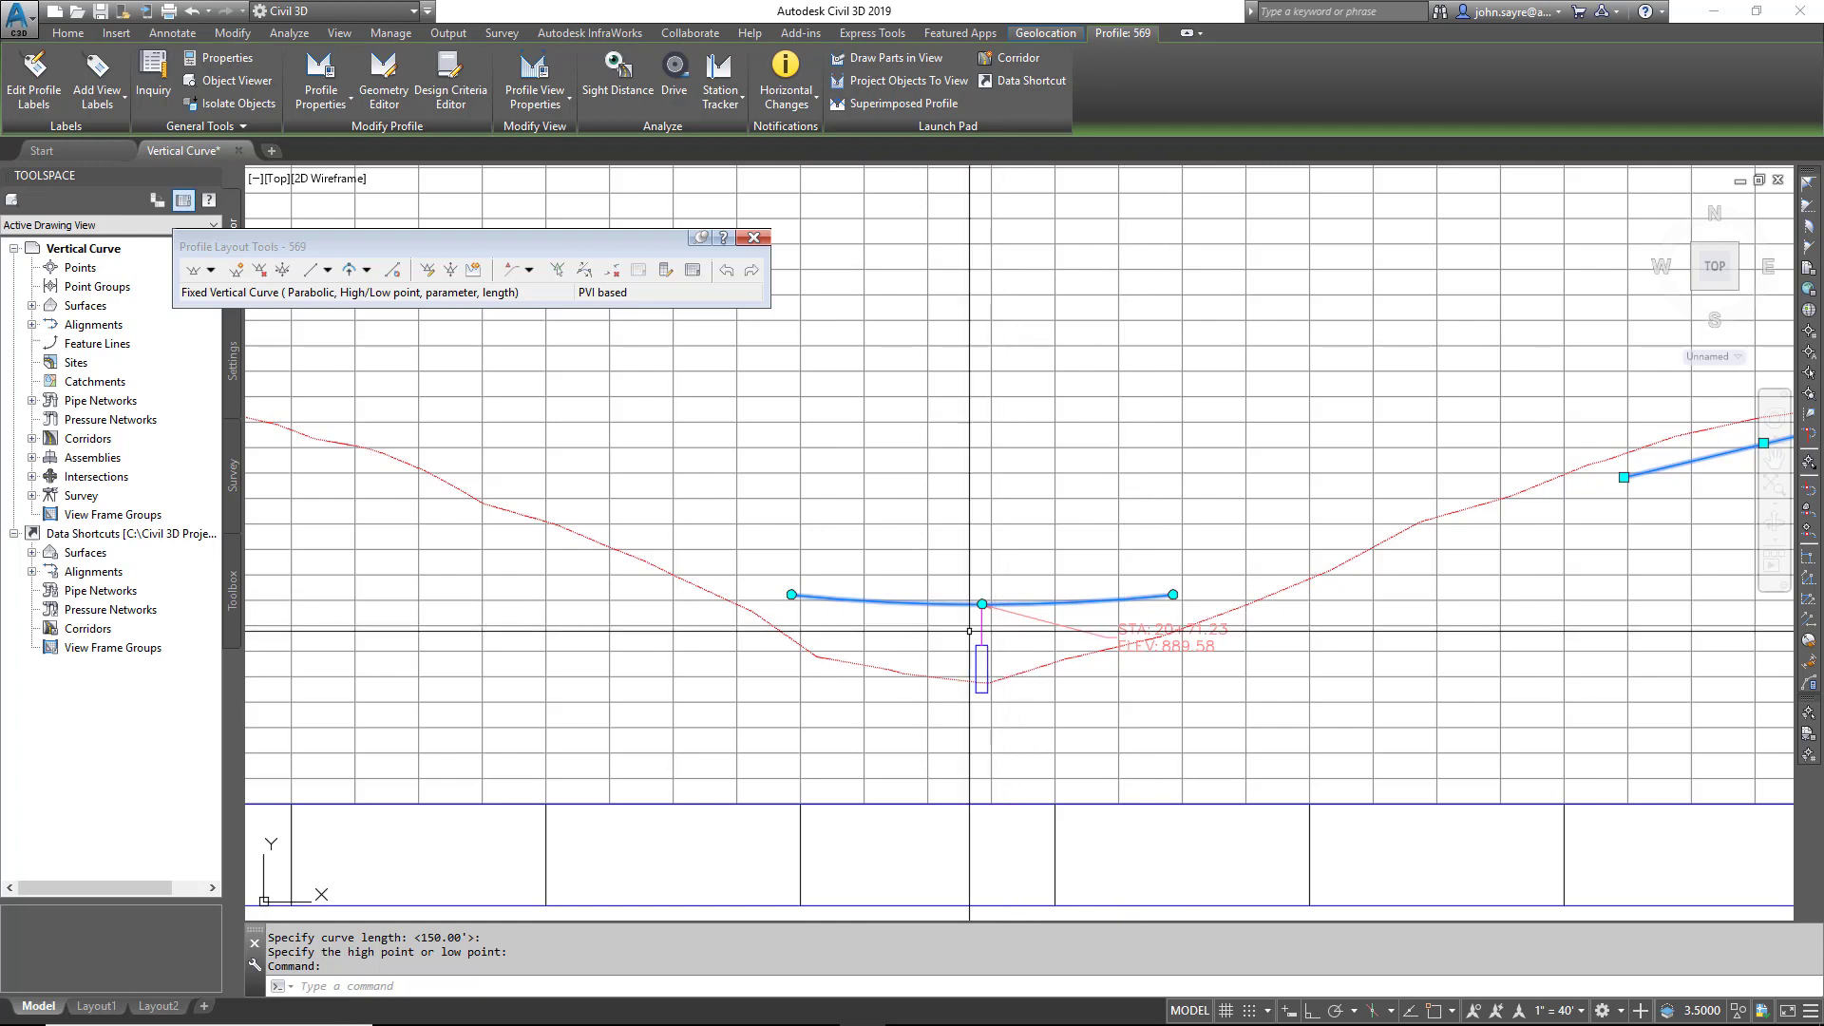
click(791, 595)
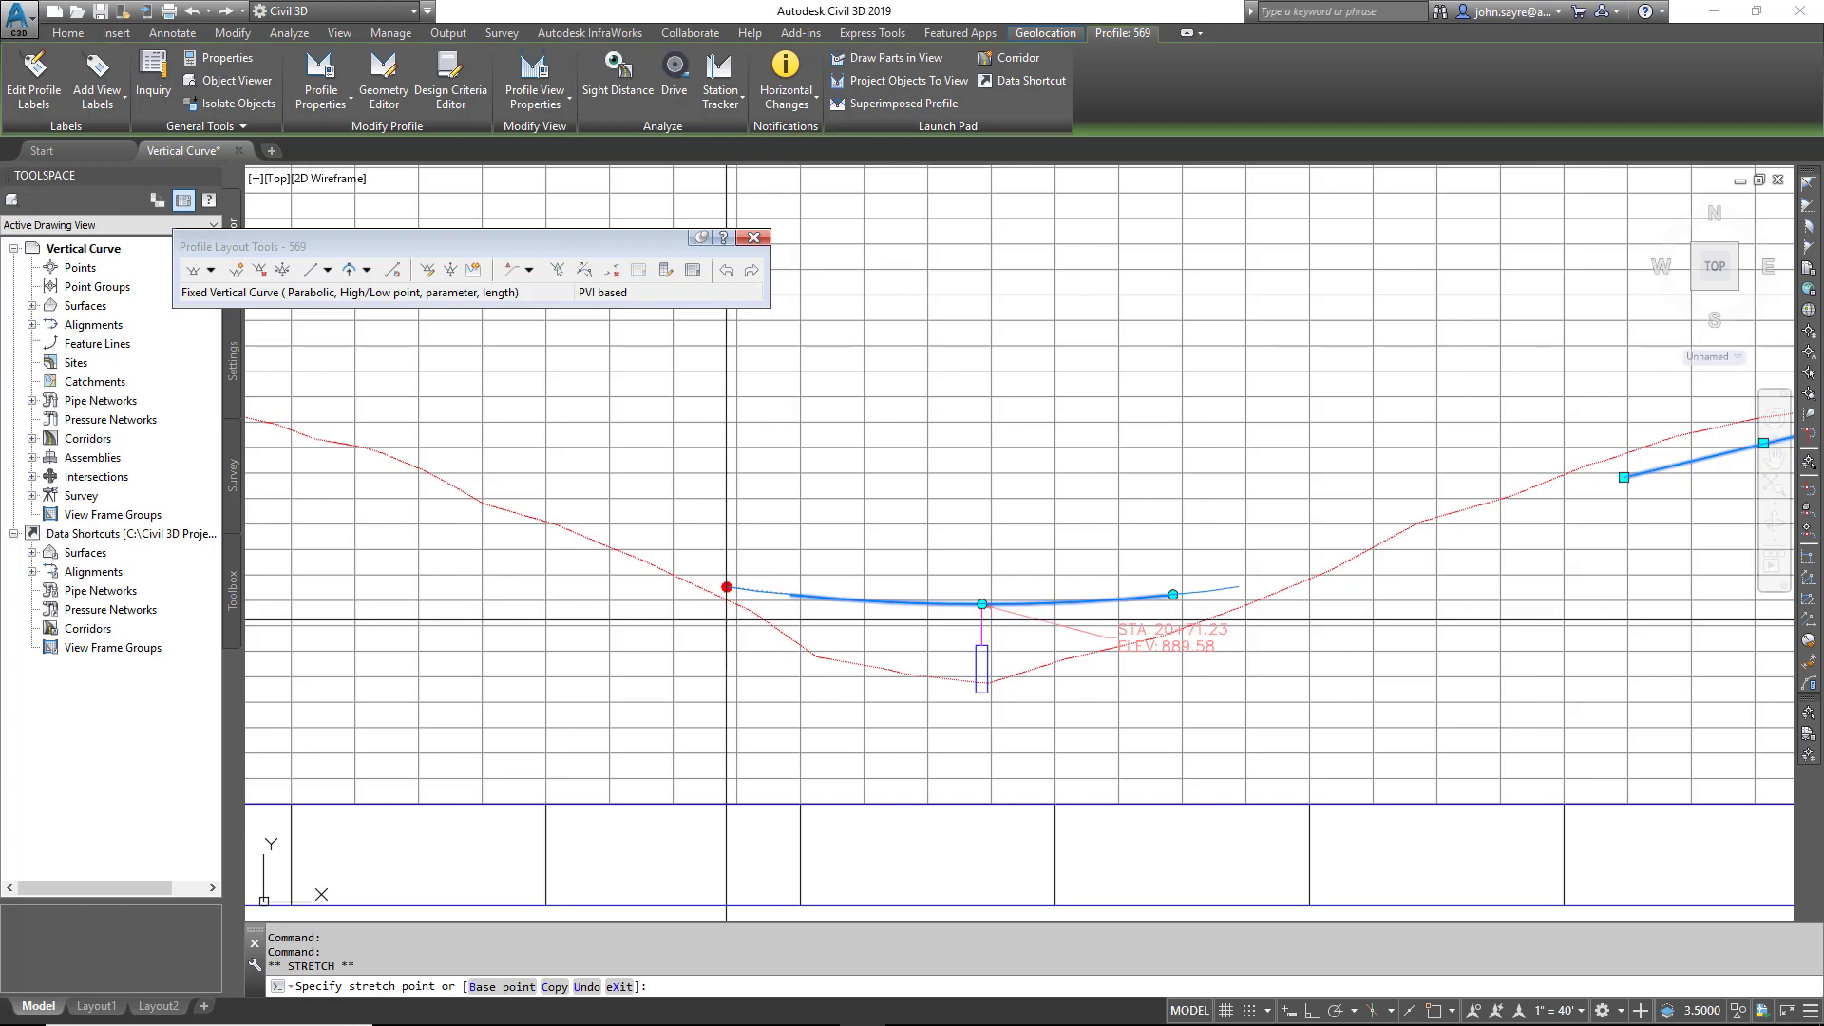
click(724, 619)
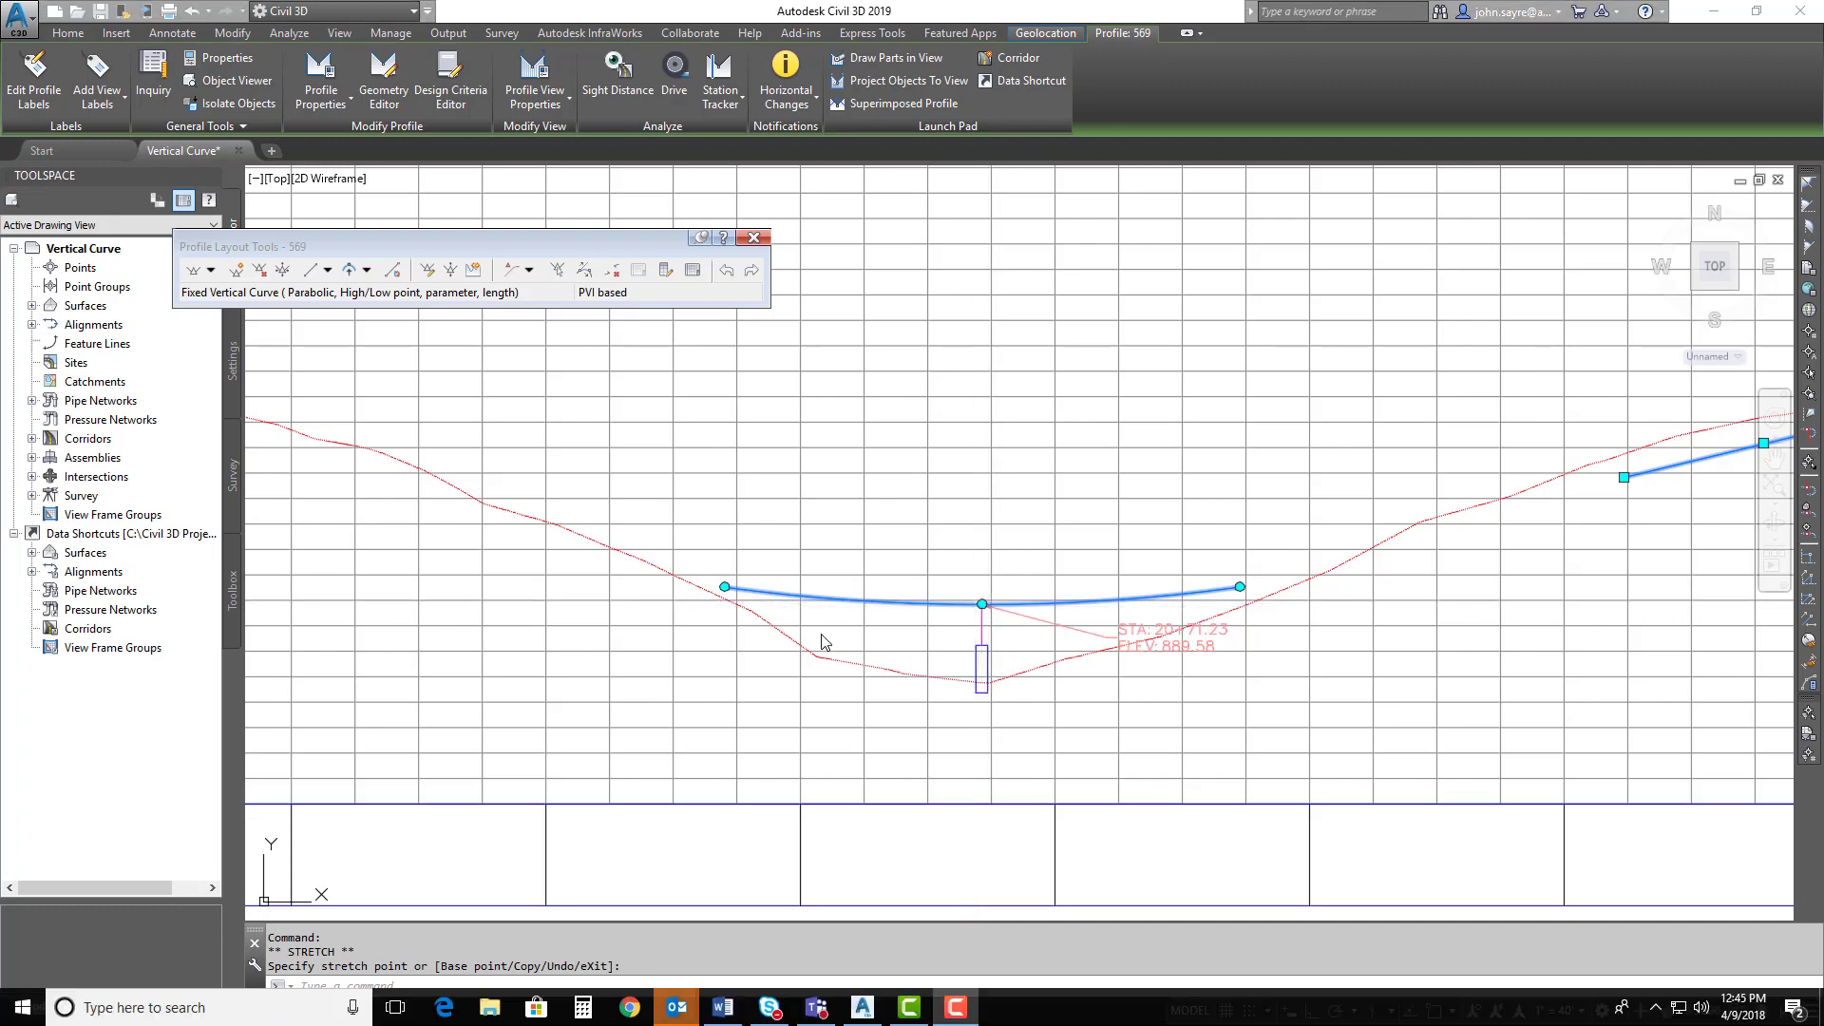
click(725, 586)
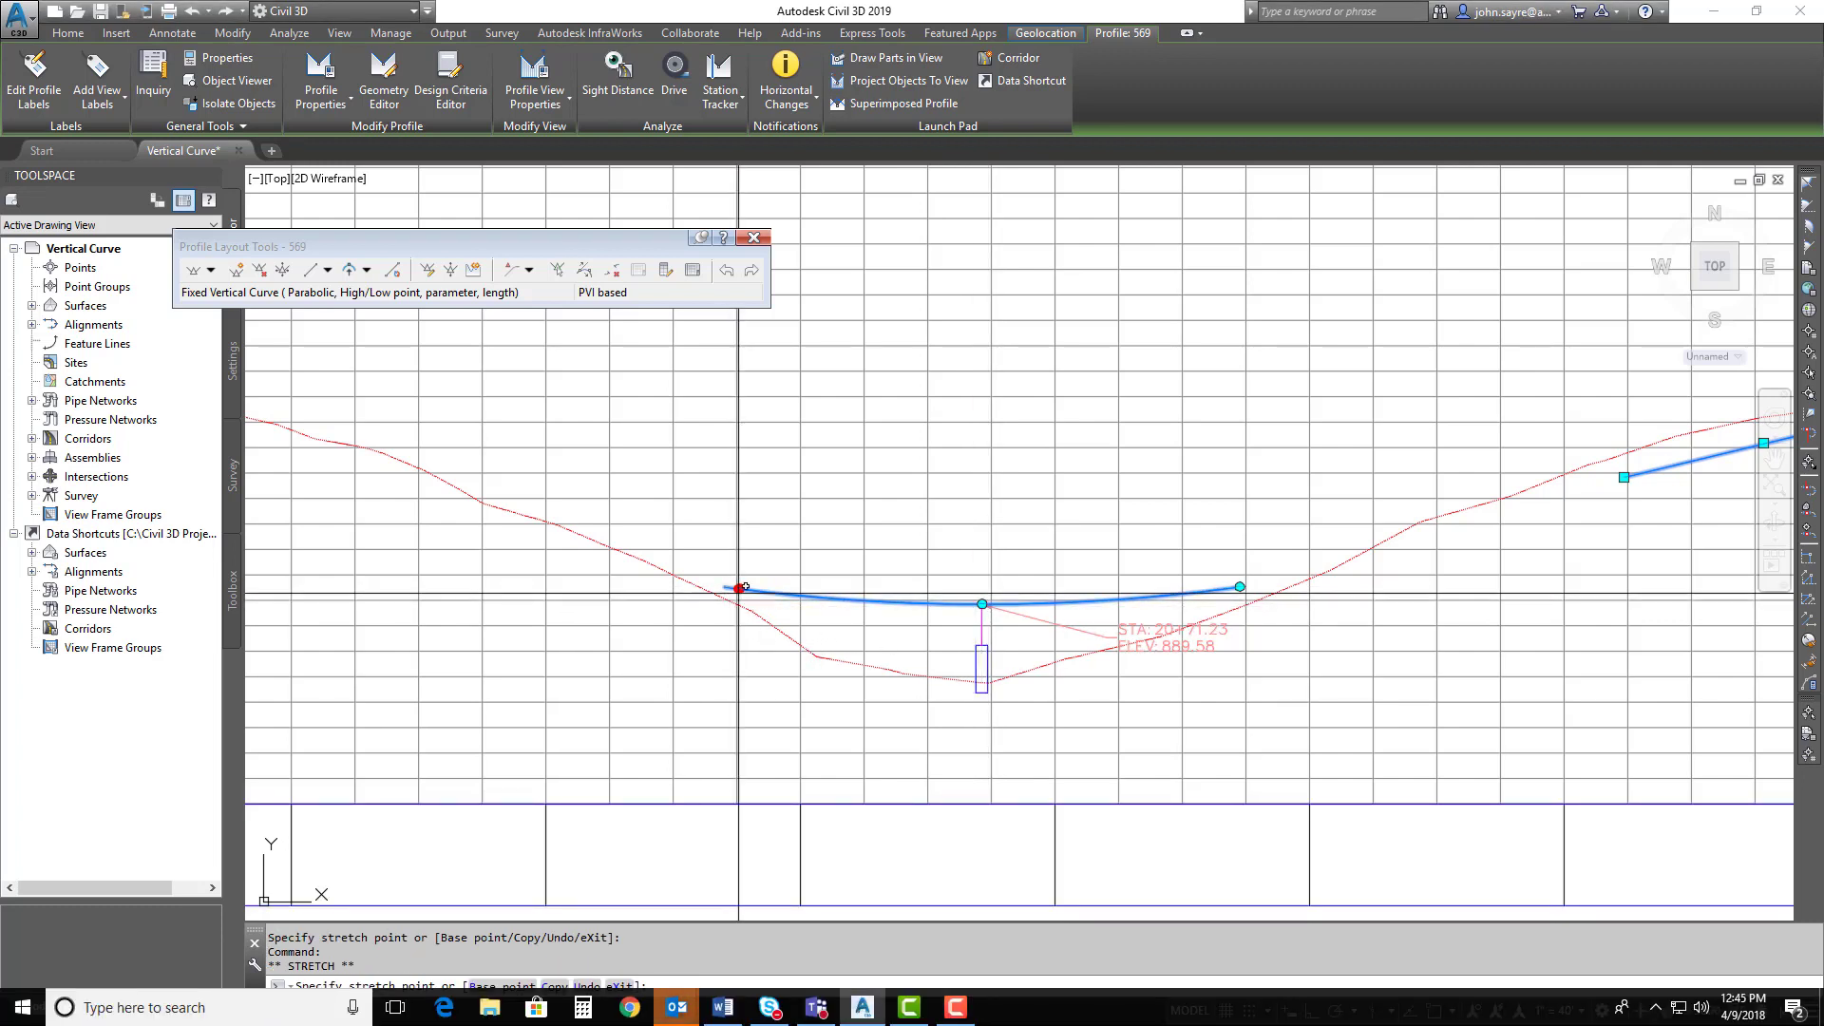
click(763, 591)
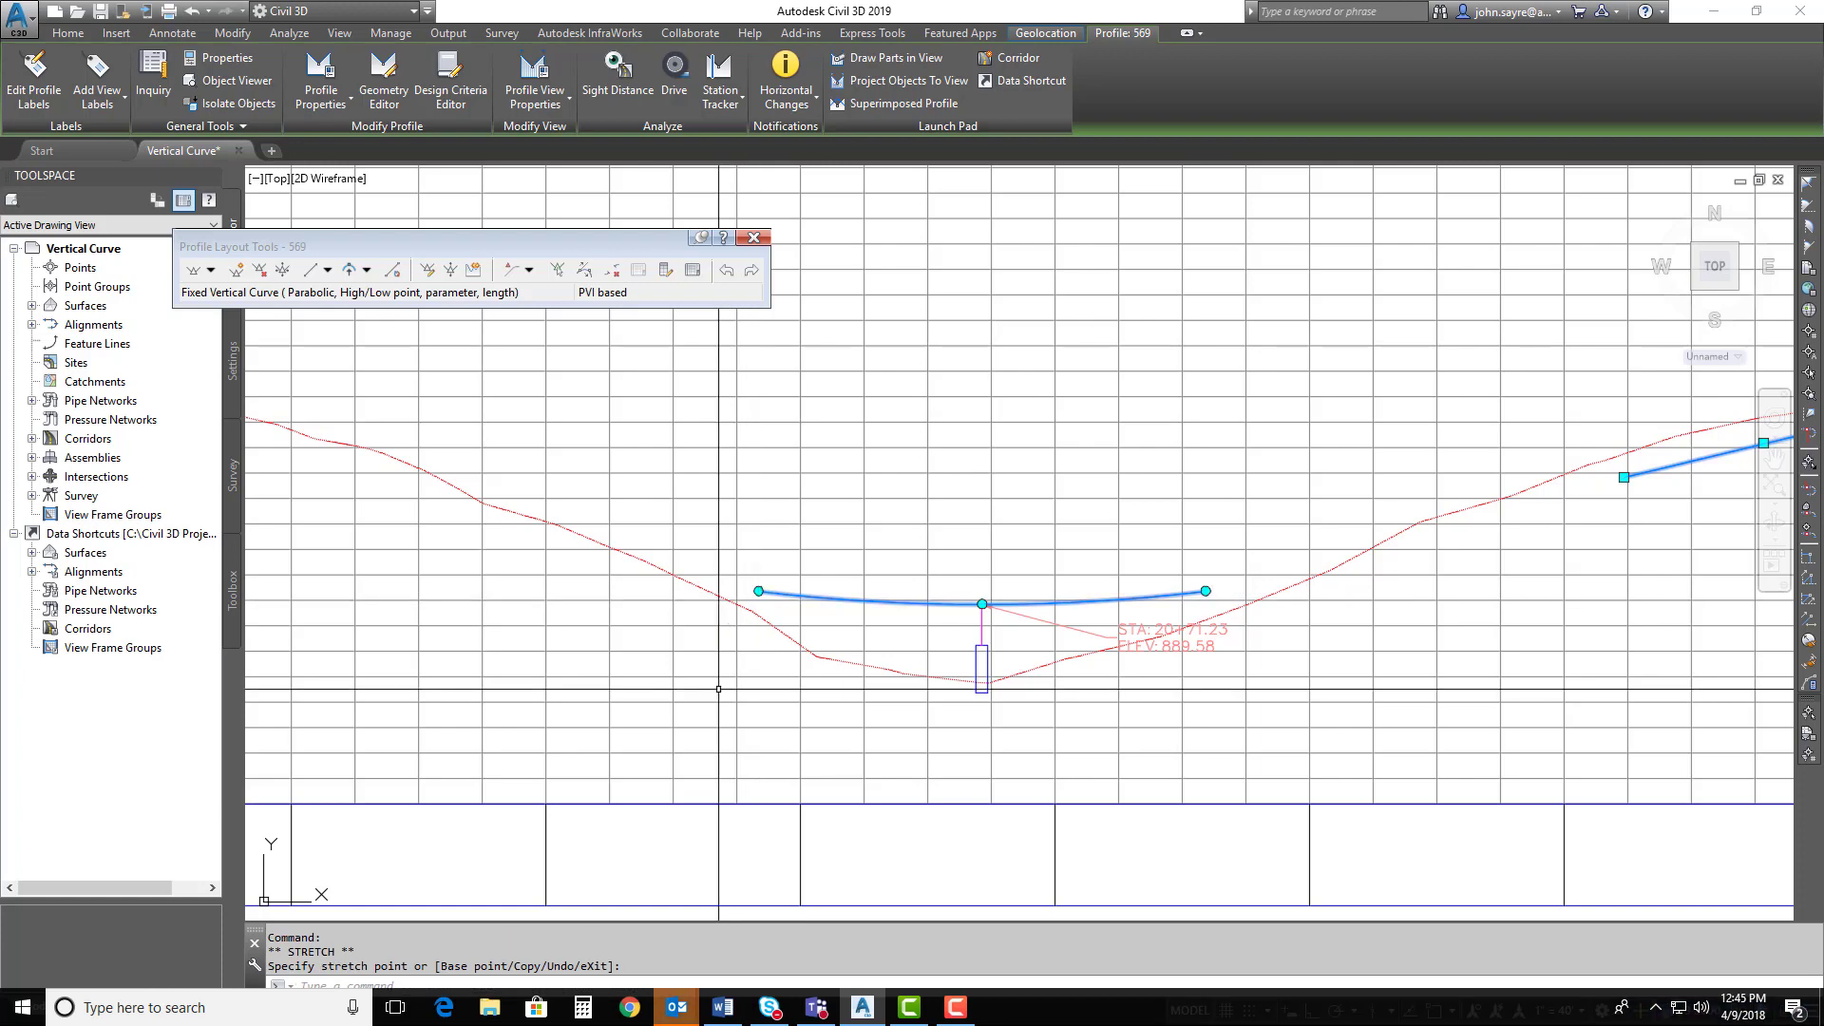
scroll(1217, 618, down, 3)
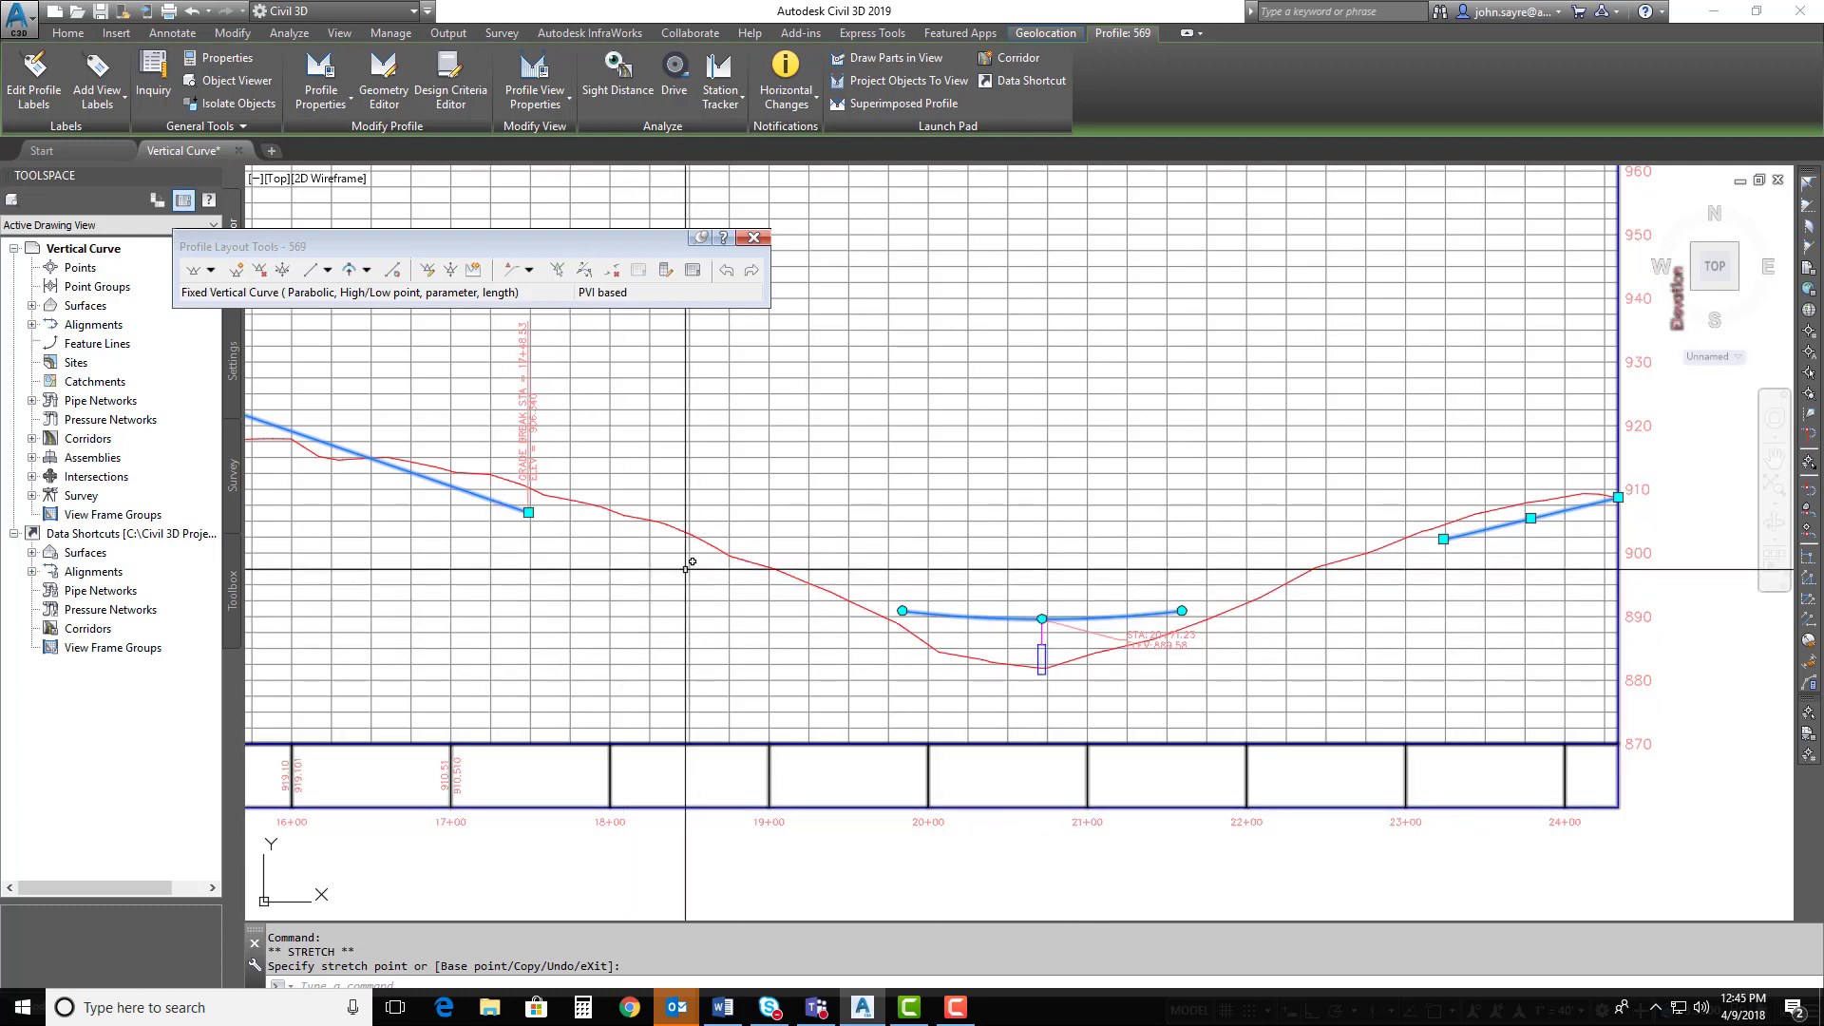
click(328, 271)
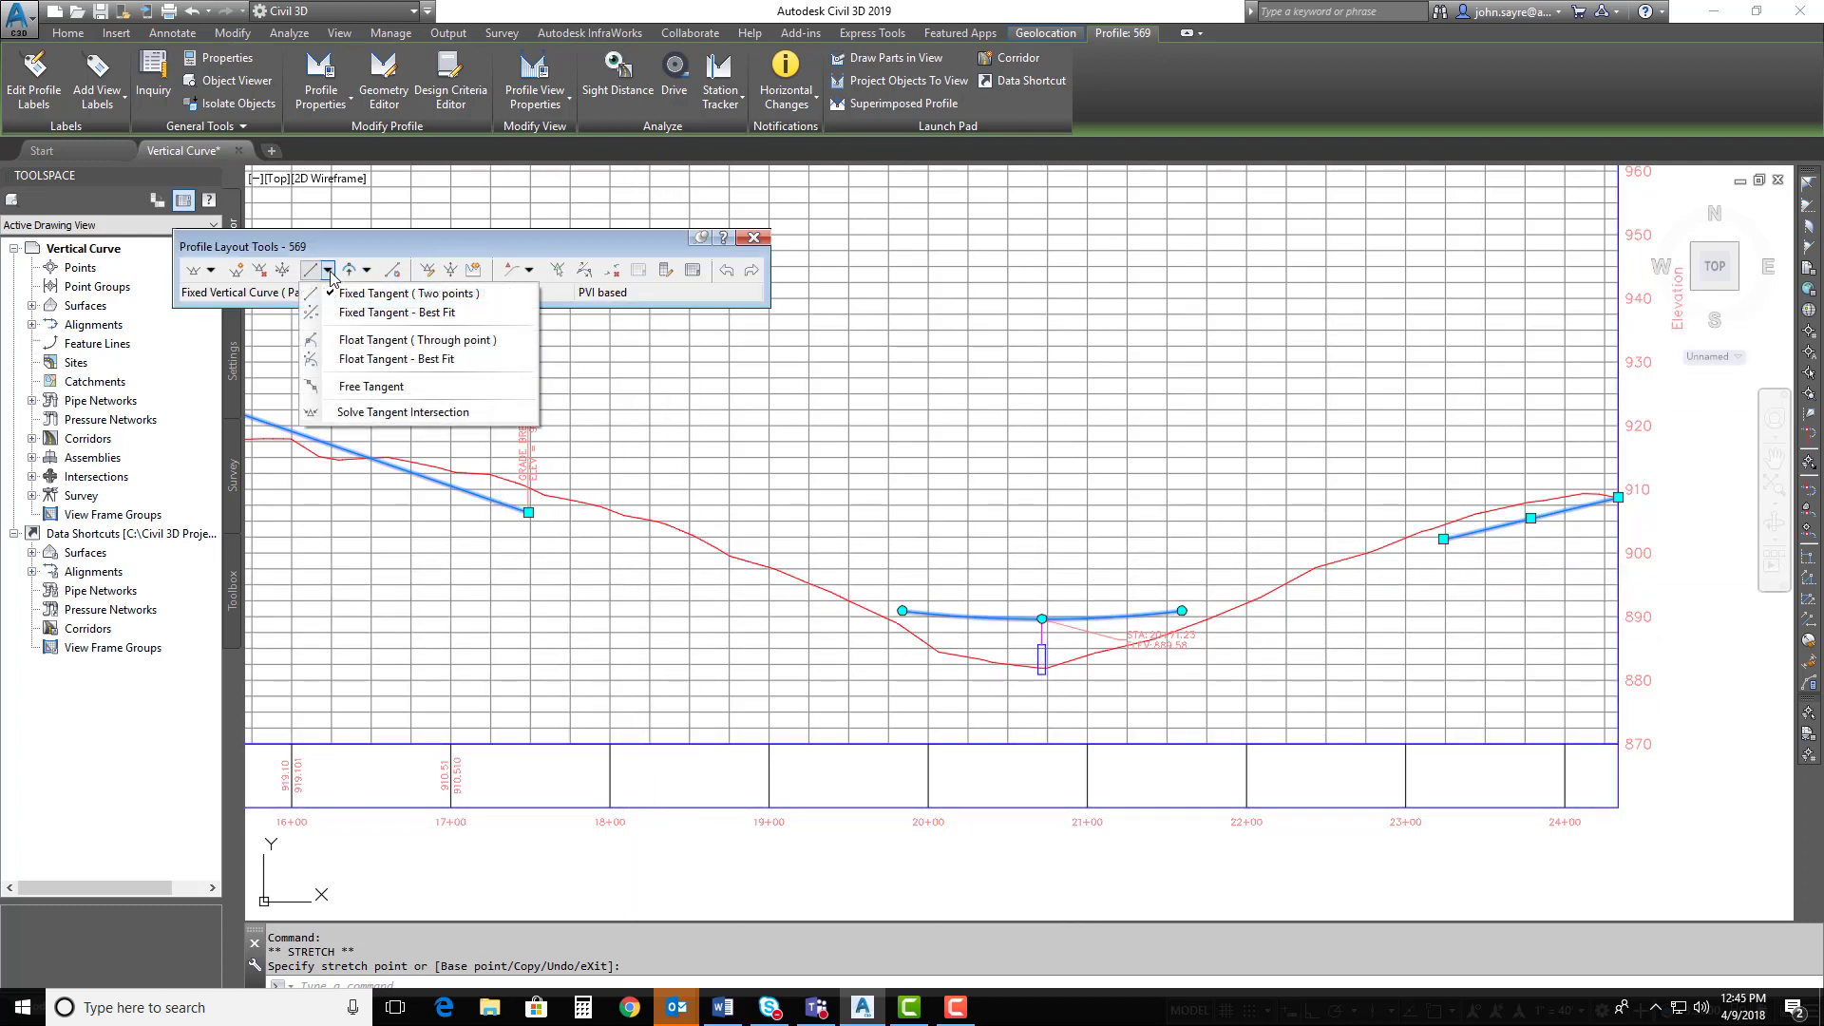
click(384, 340)
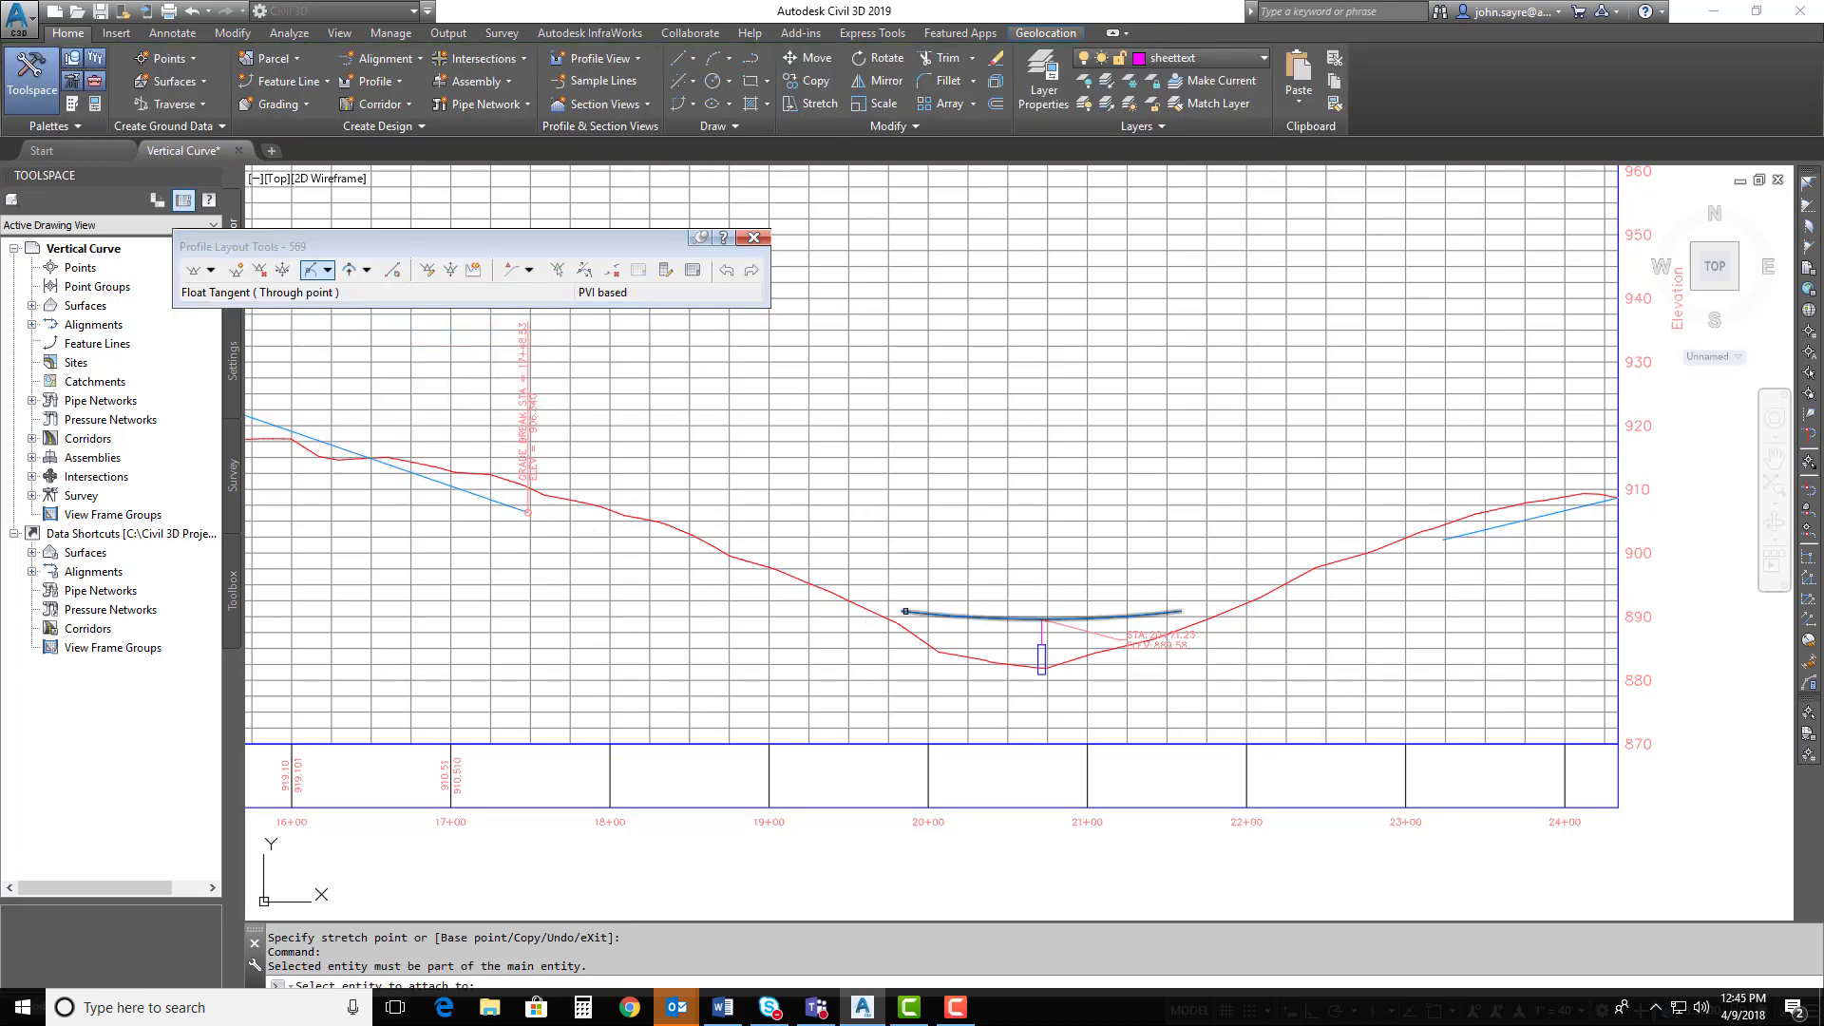
click(905, 612)
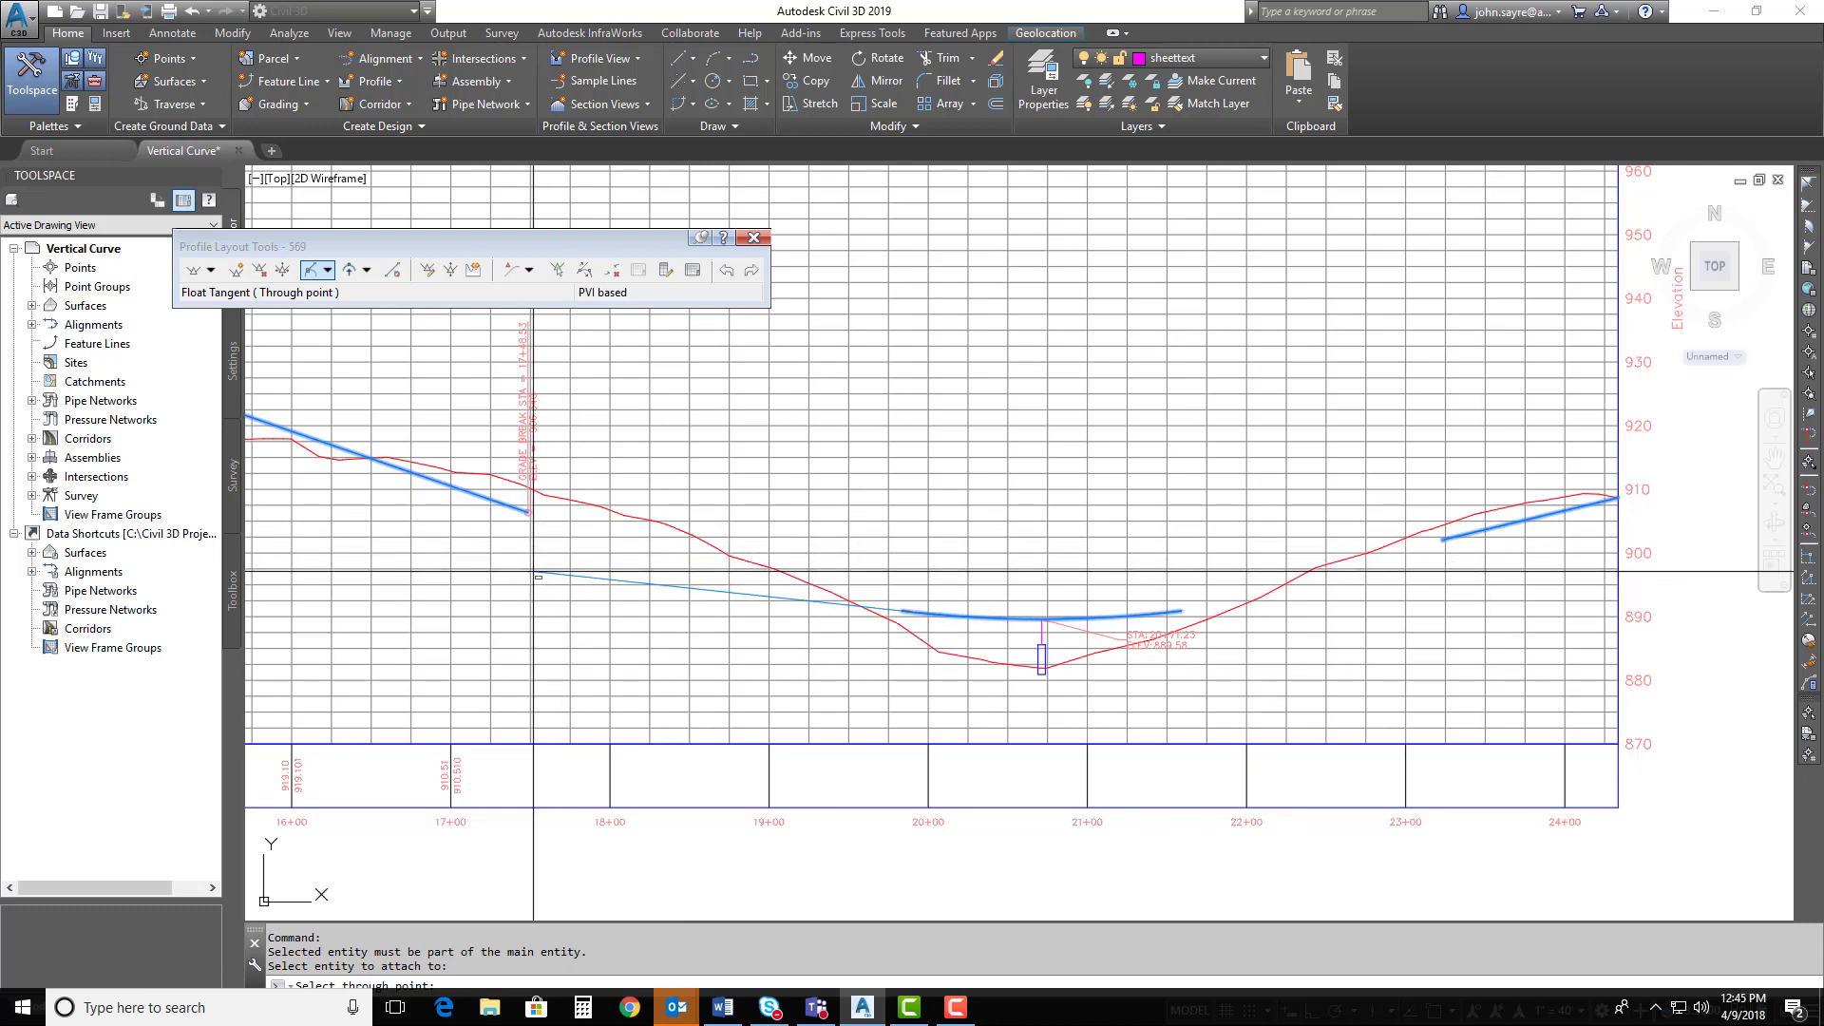
key(Escape)
Step: Stretch the sag curve to span about 18+75–22+75 and lower the left tangent end to about 903
click(898, 612)
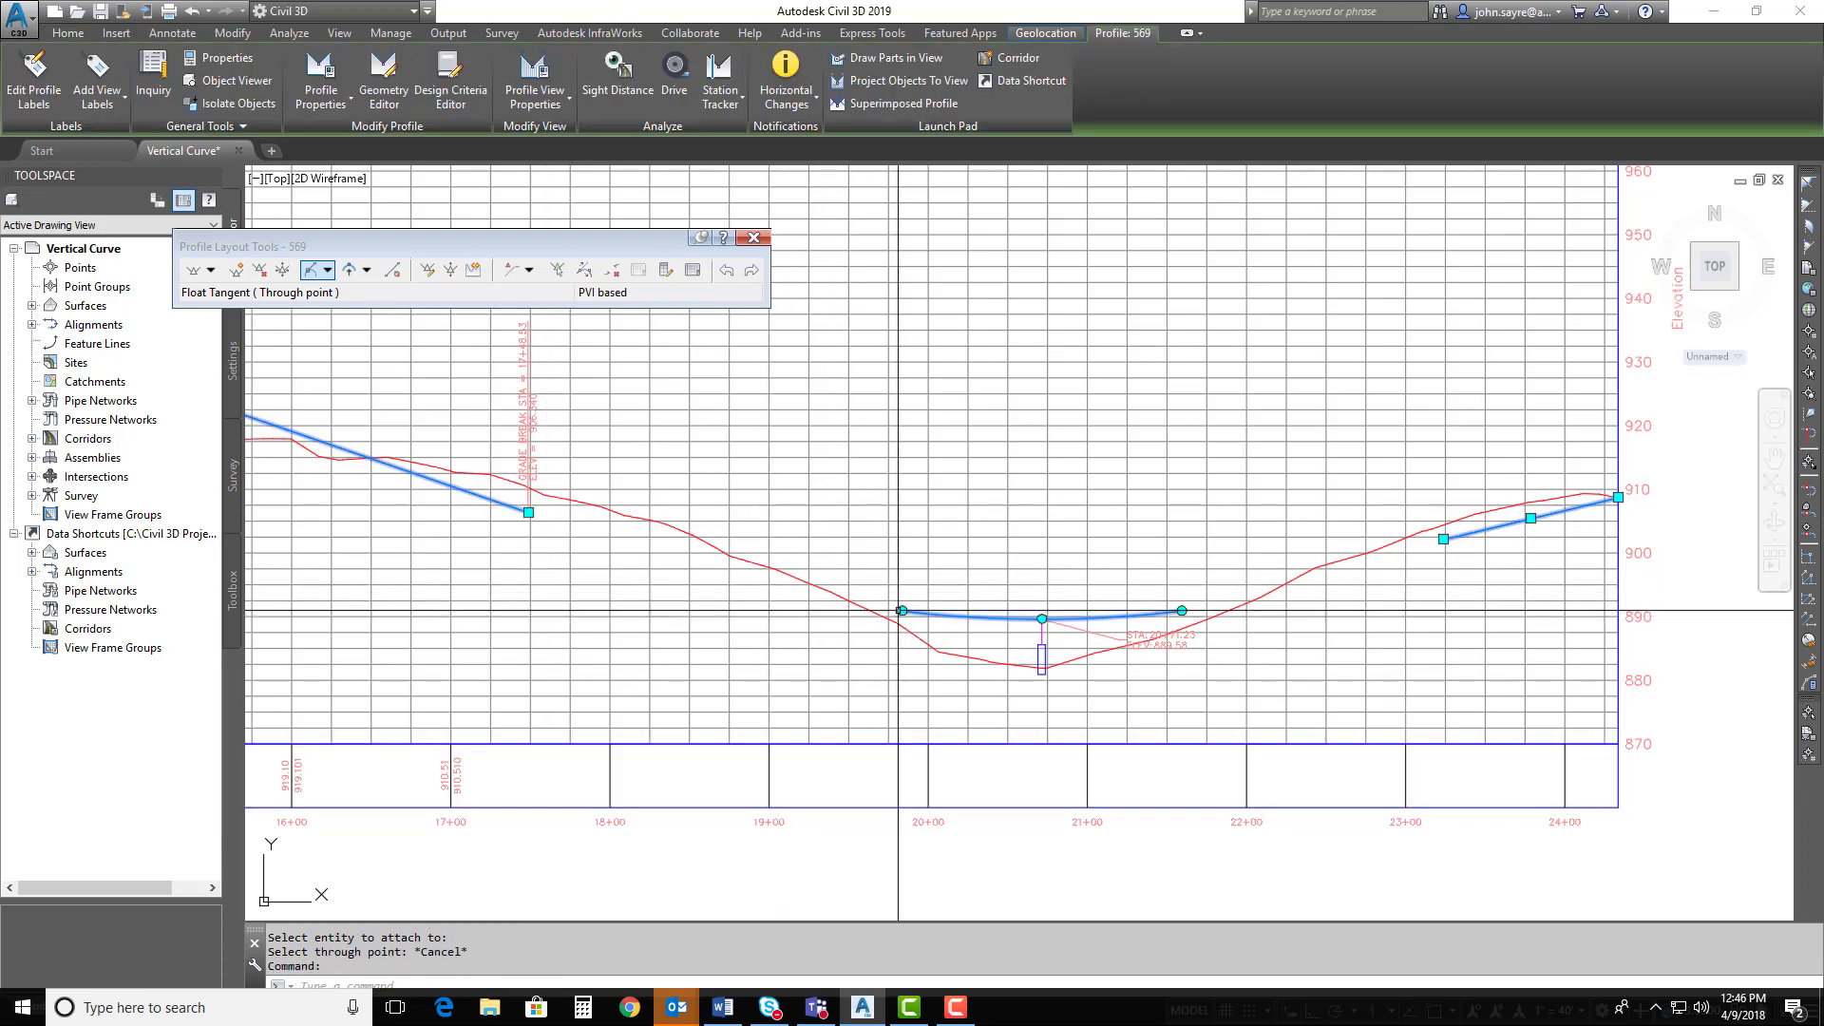
click(902, 611)
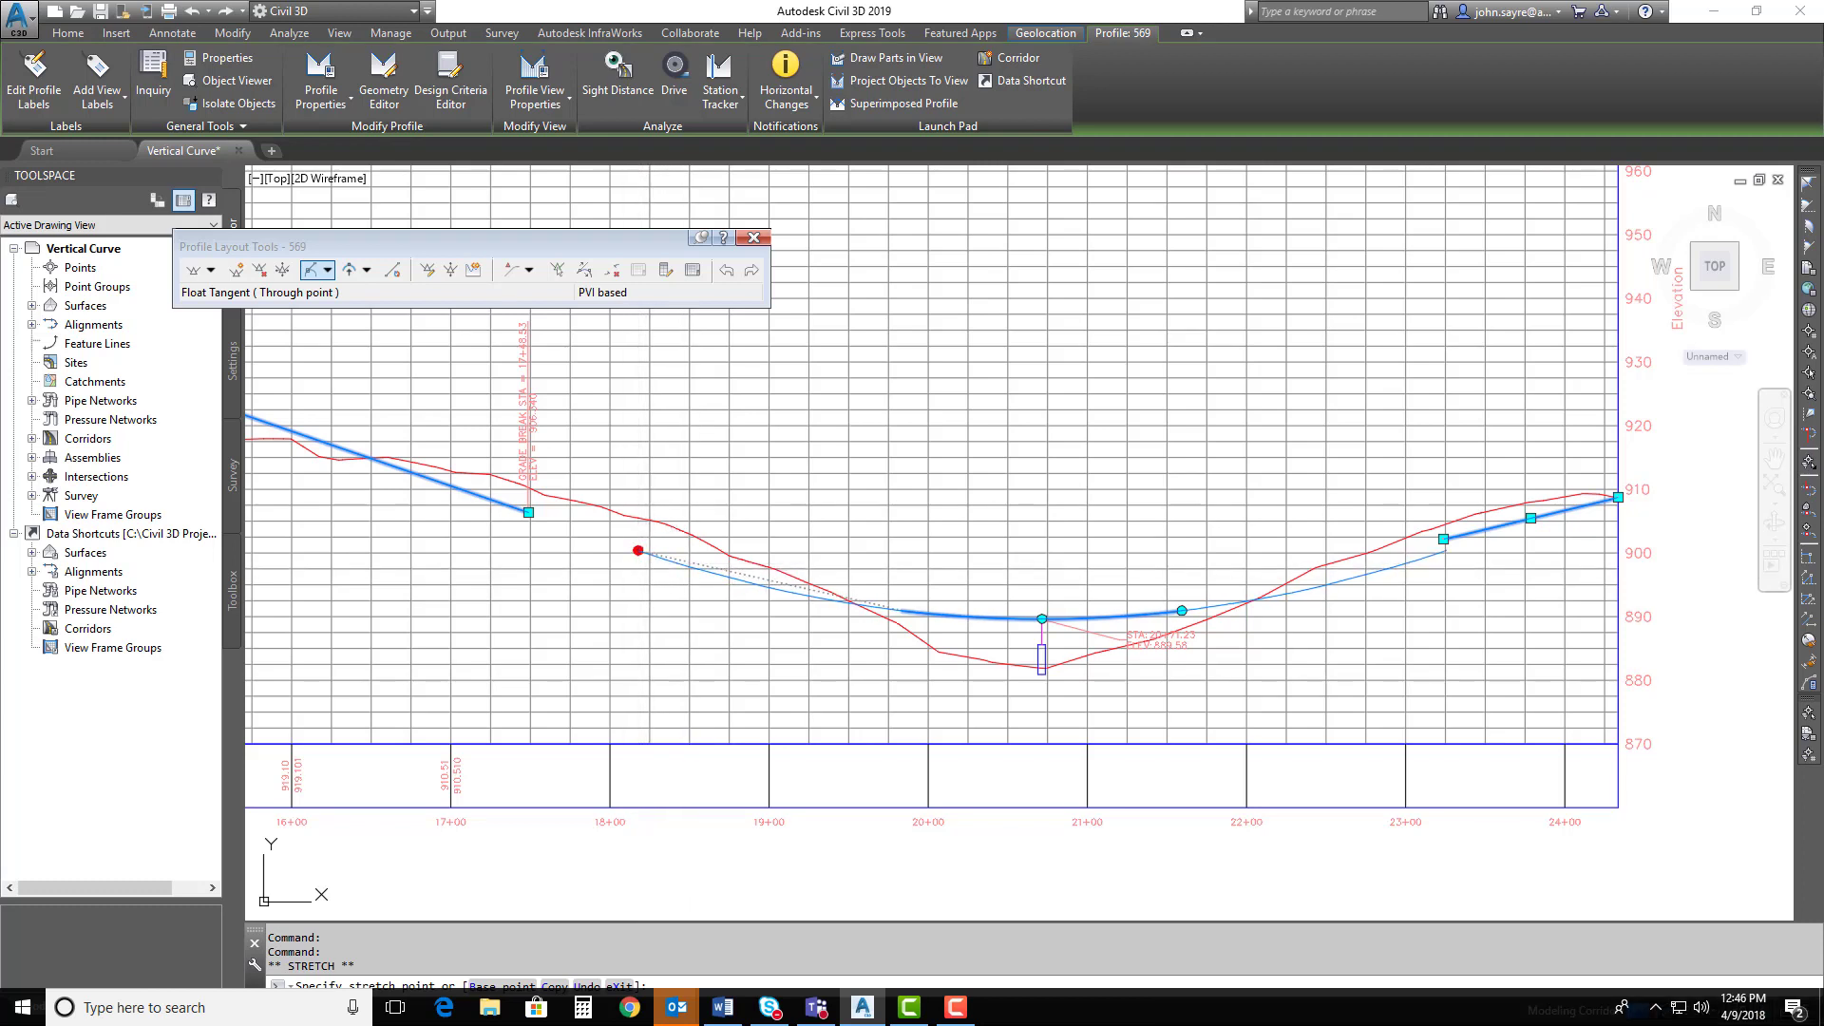
click(638, 550)
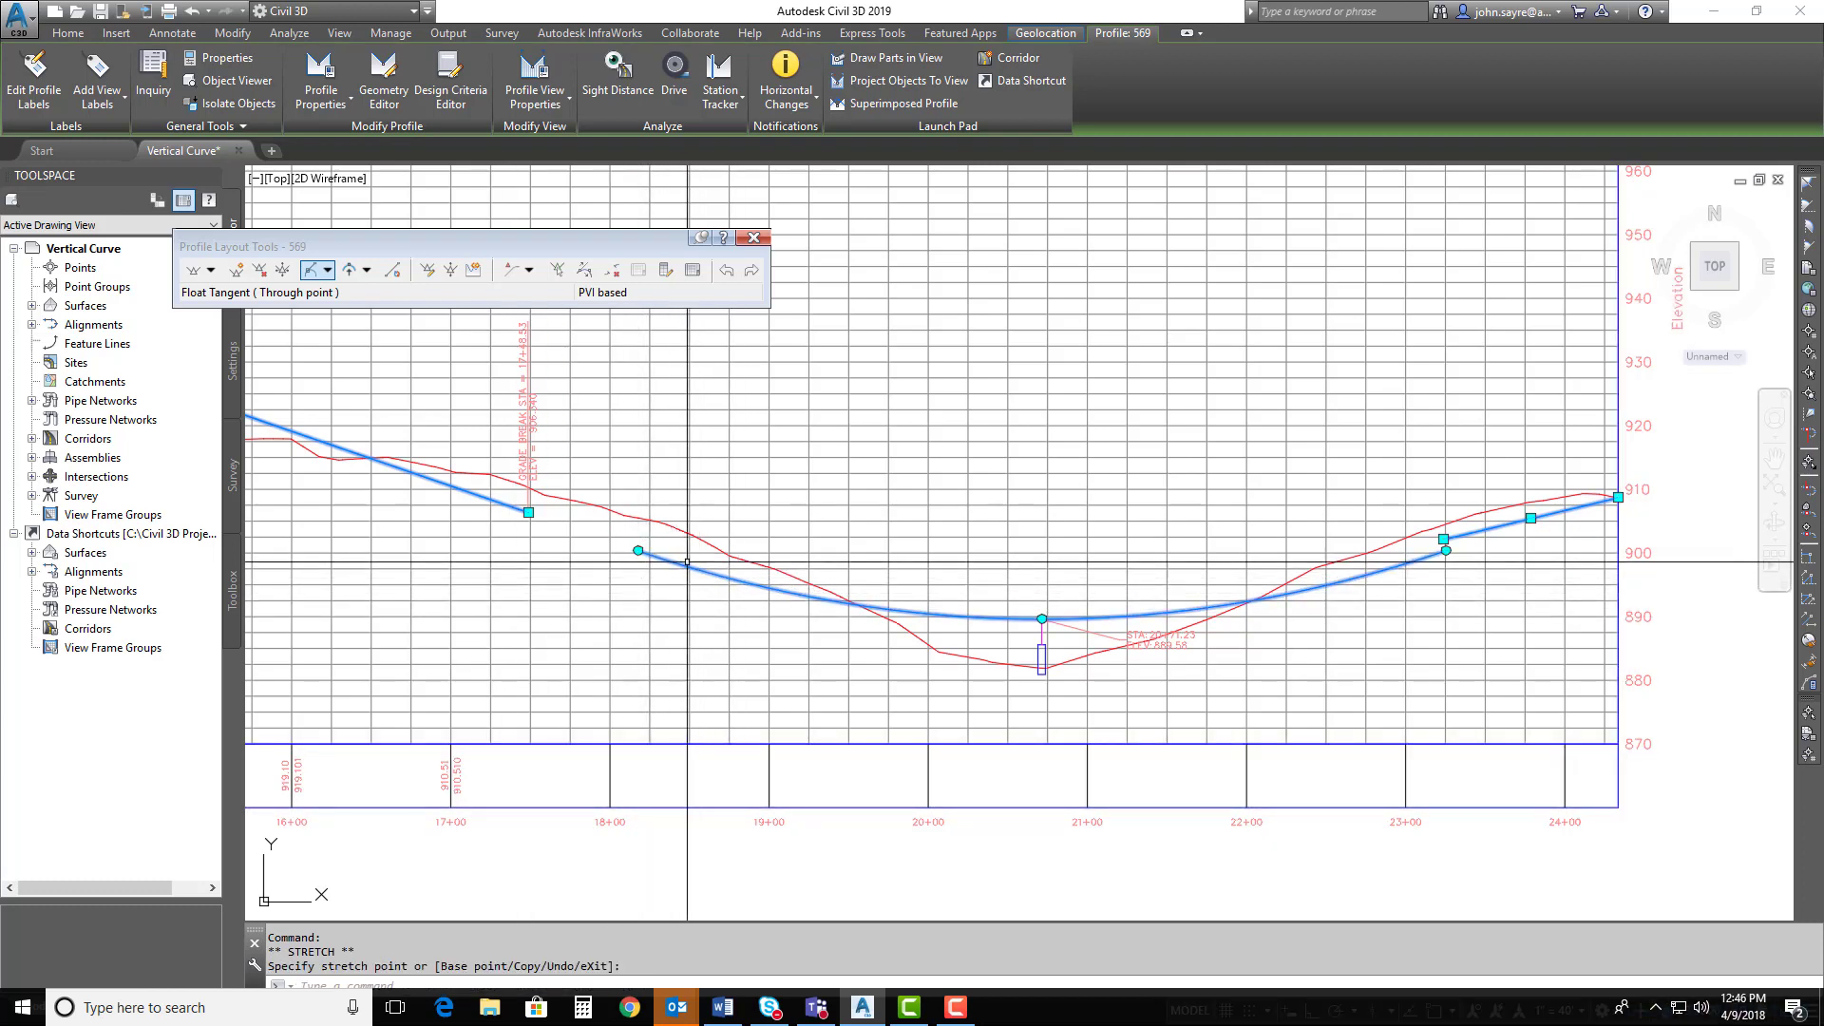
click(638, 550)
click(638, 550)
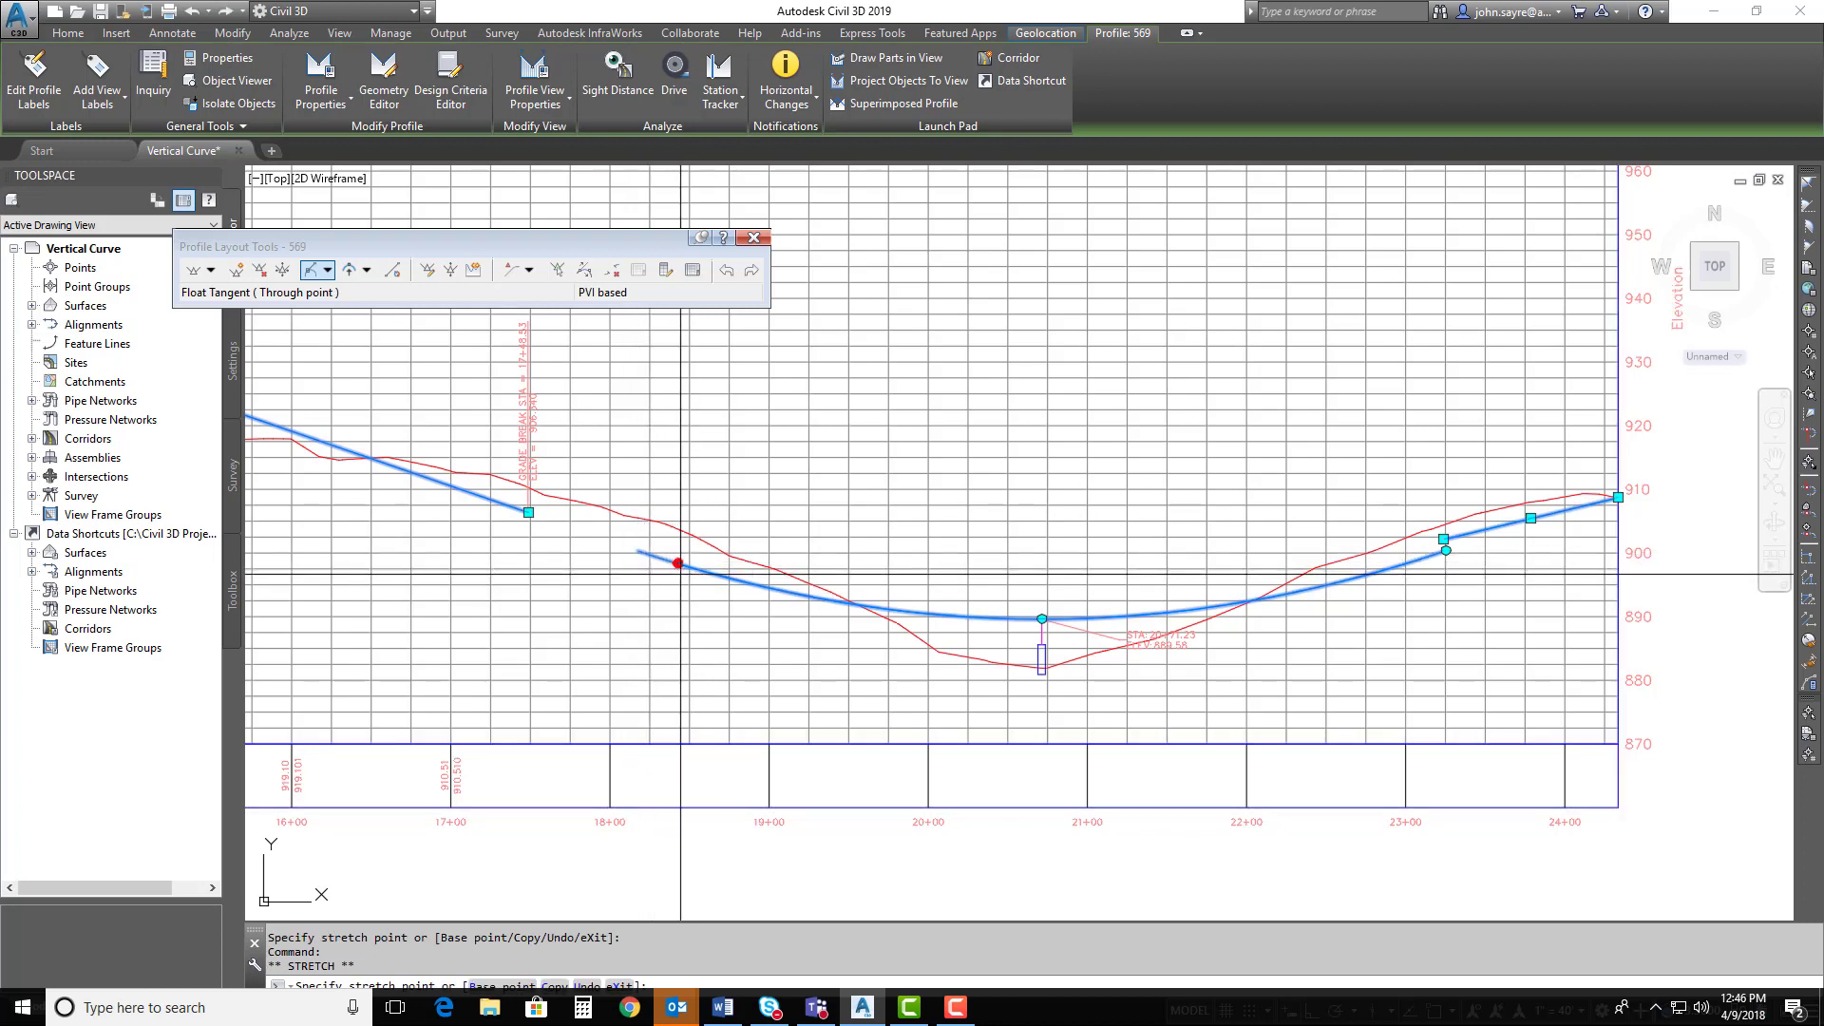
click(722, 575)
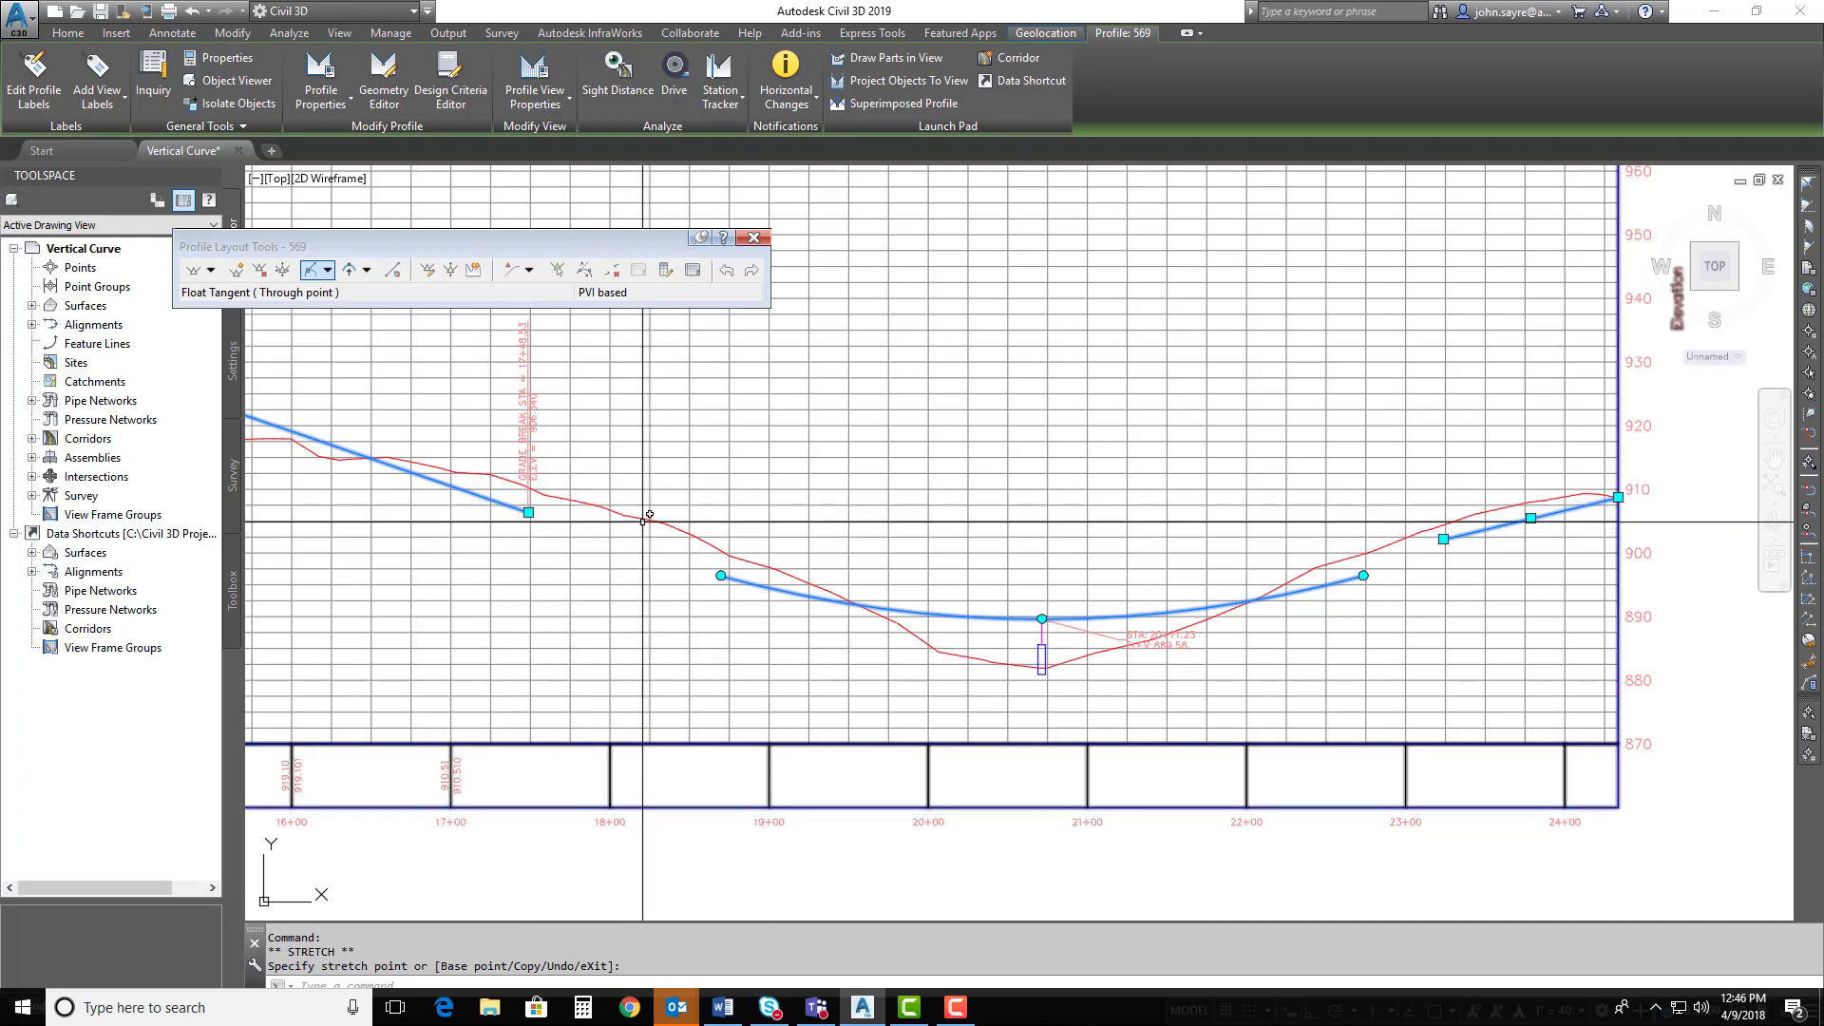
click(529, 512)
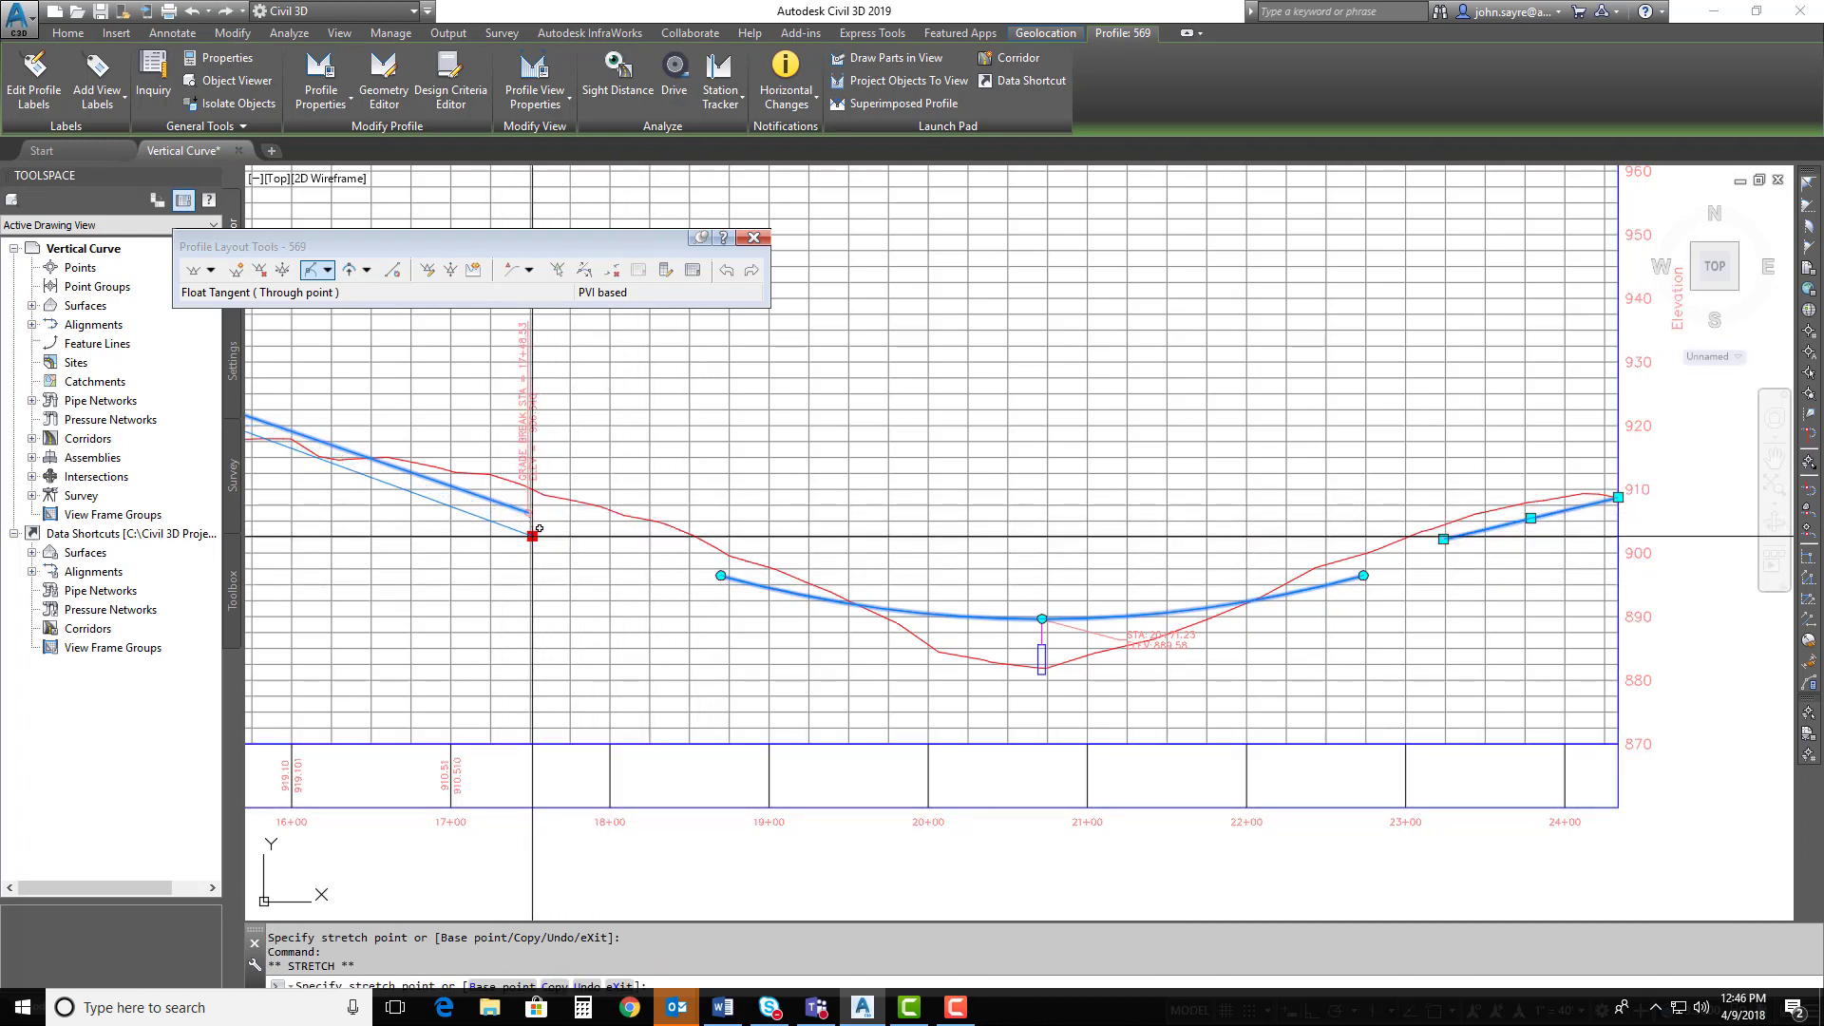
click(534, 536)
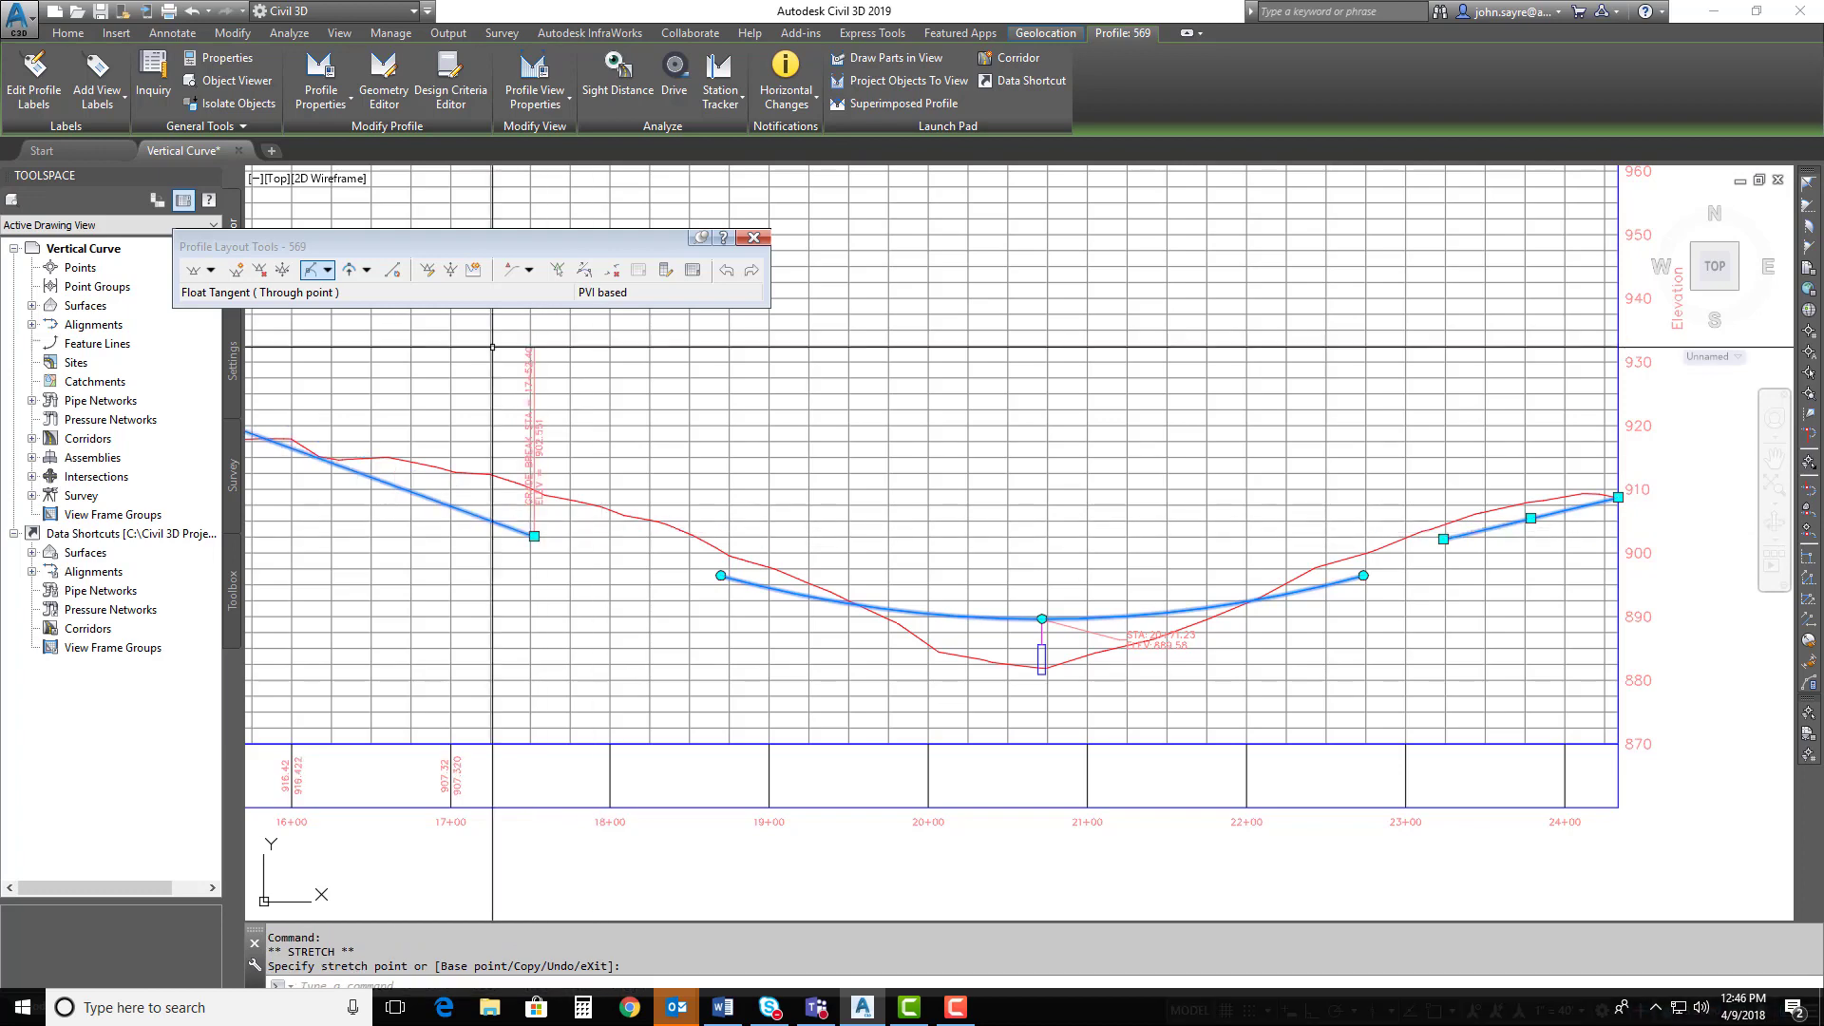
Step: Attach a through-point floating tangent from the sag curve to the left tangent's endpoint
click(310, 270)
click(328, 270)
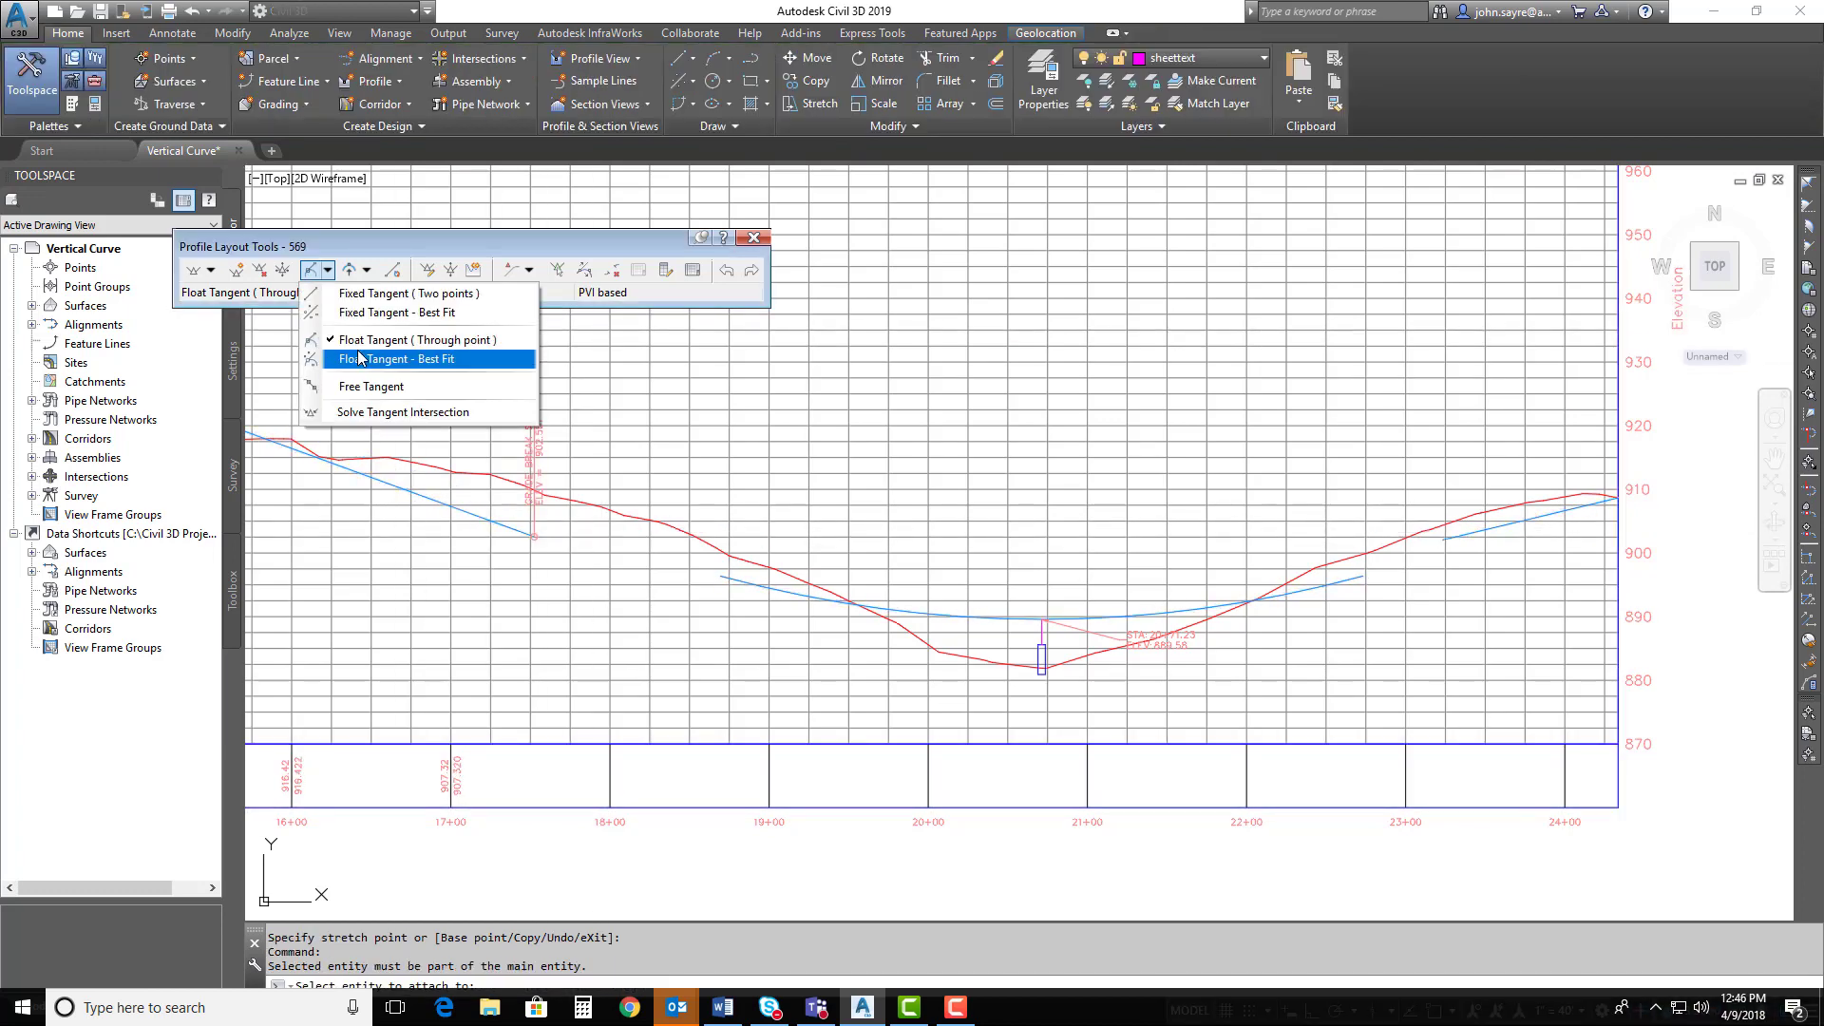
click(731, 591)
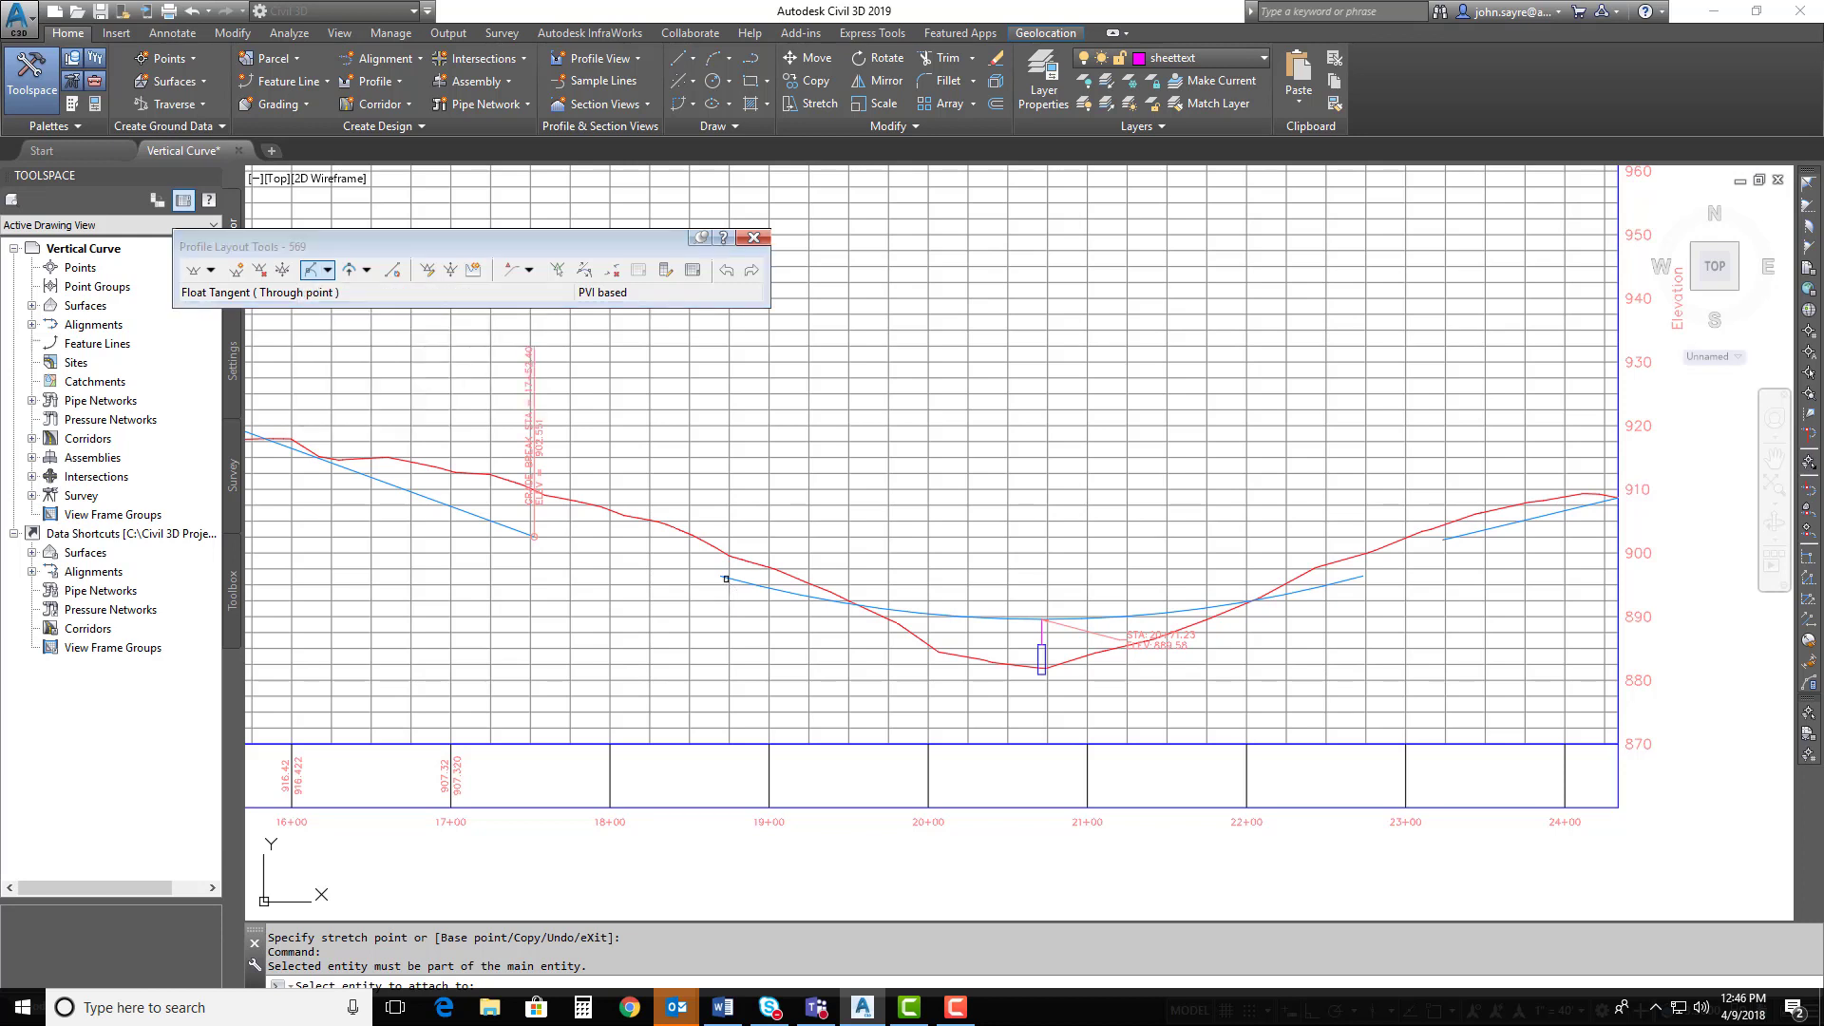
click(724, 576)
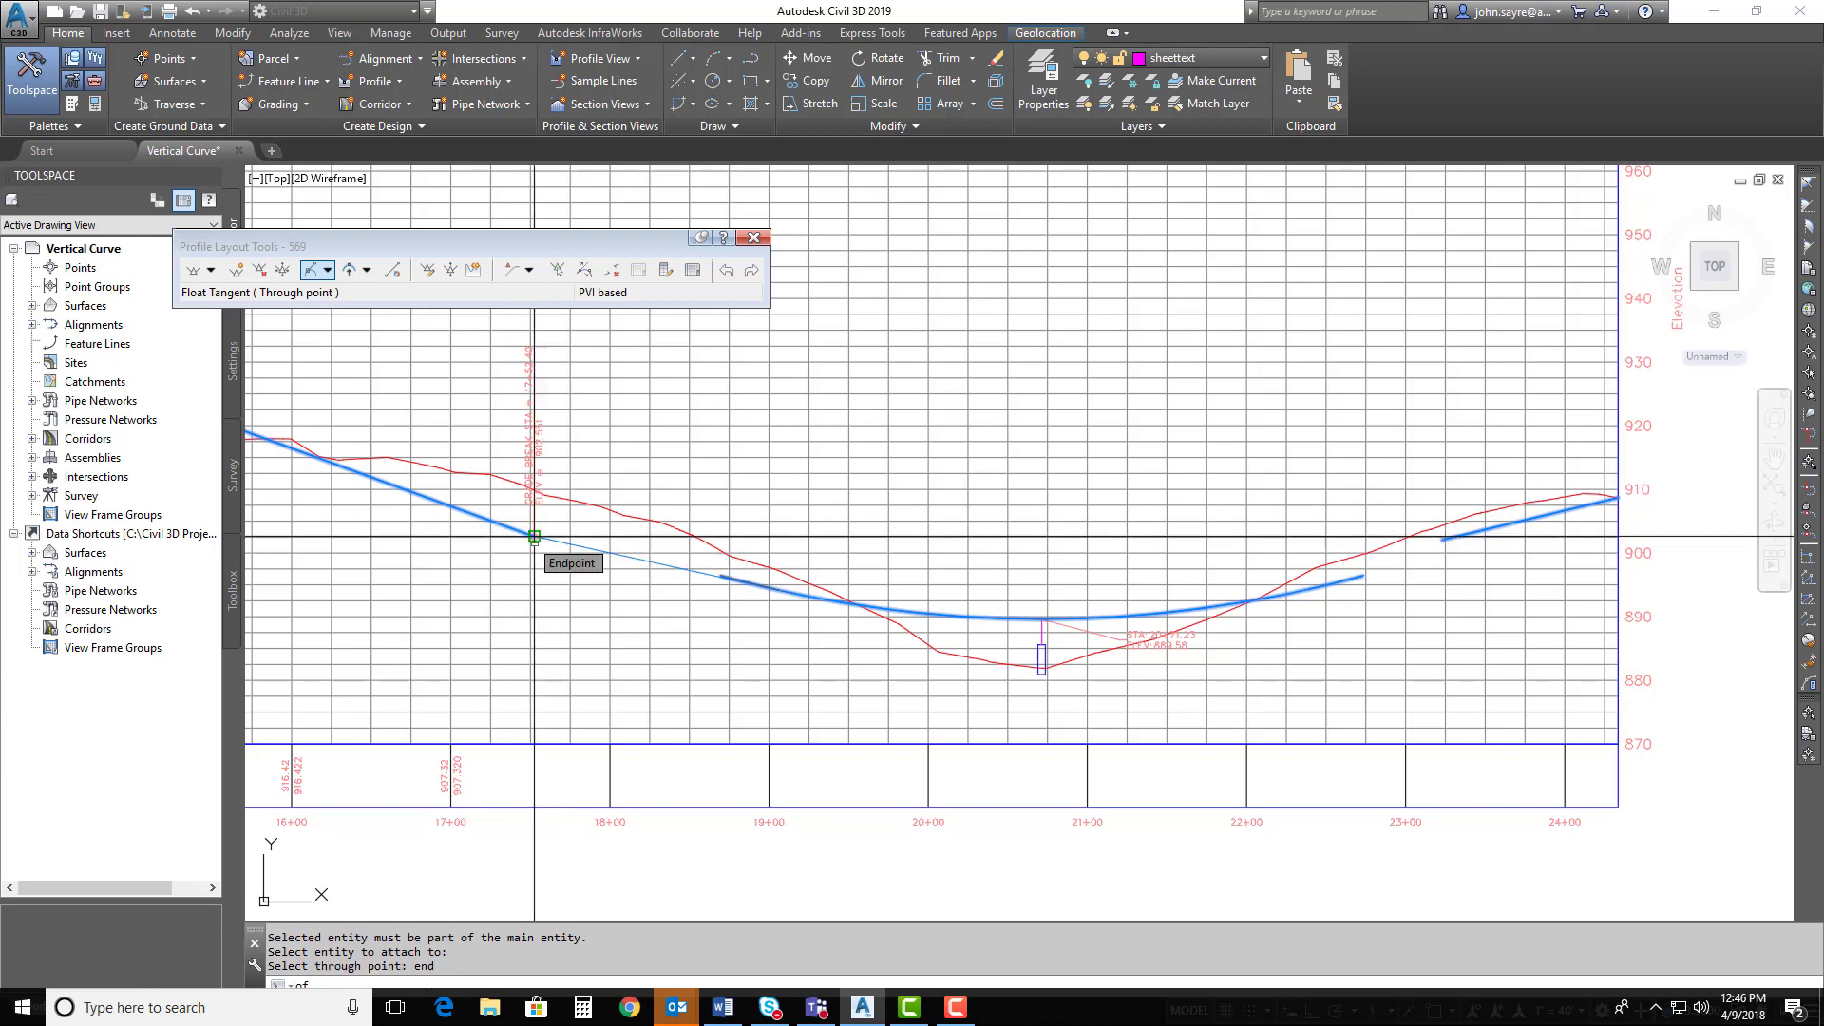
click(534, 537)
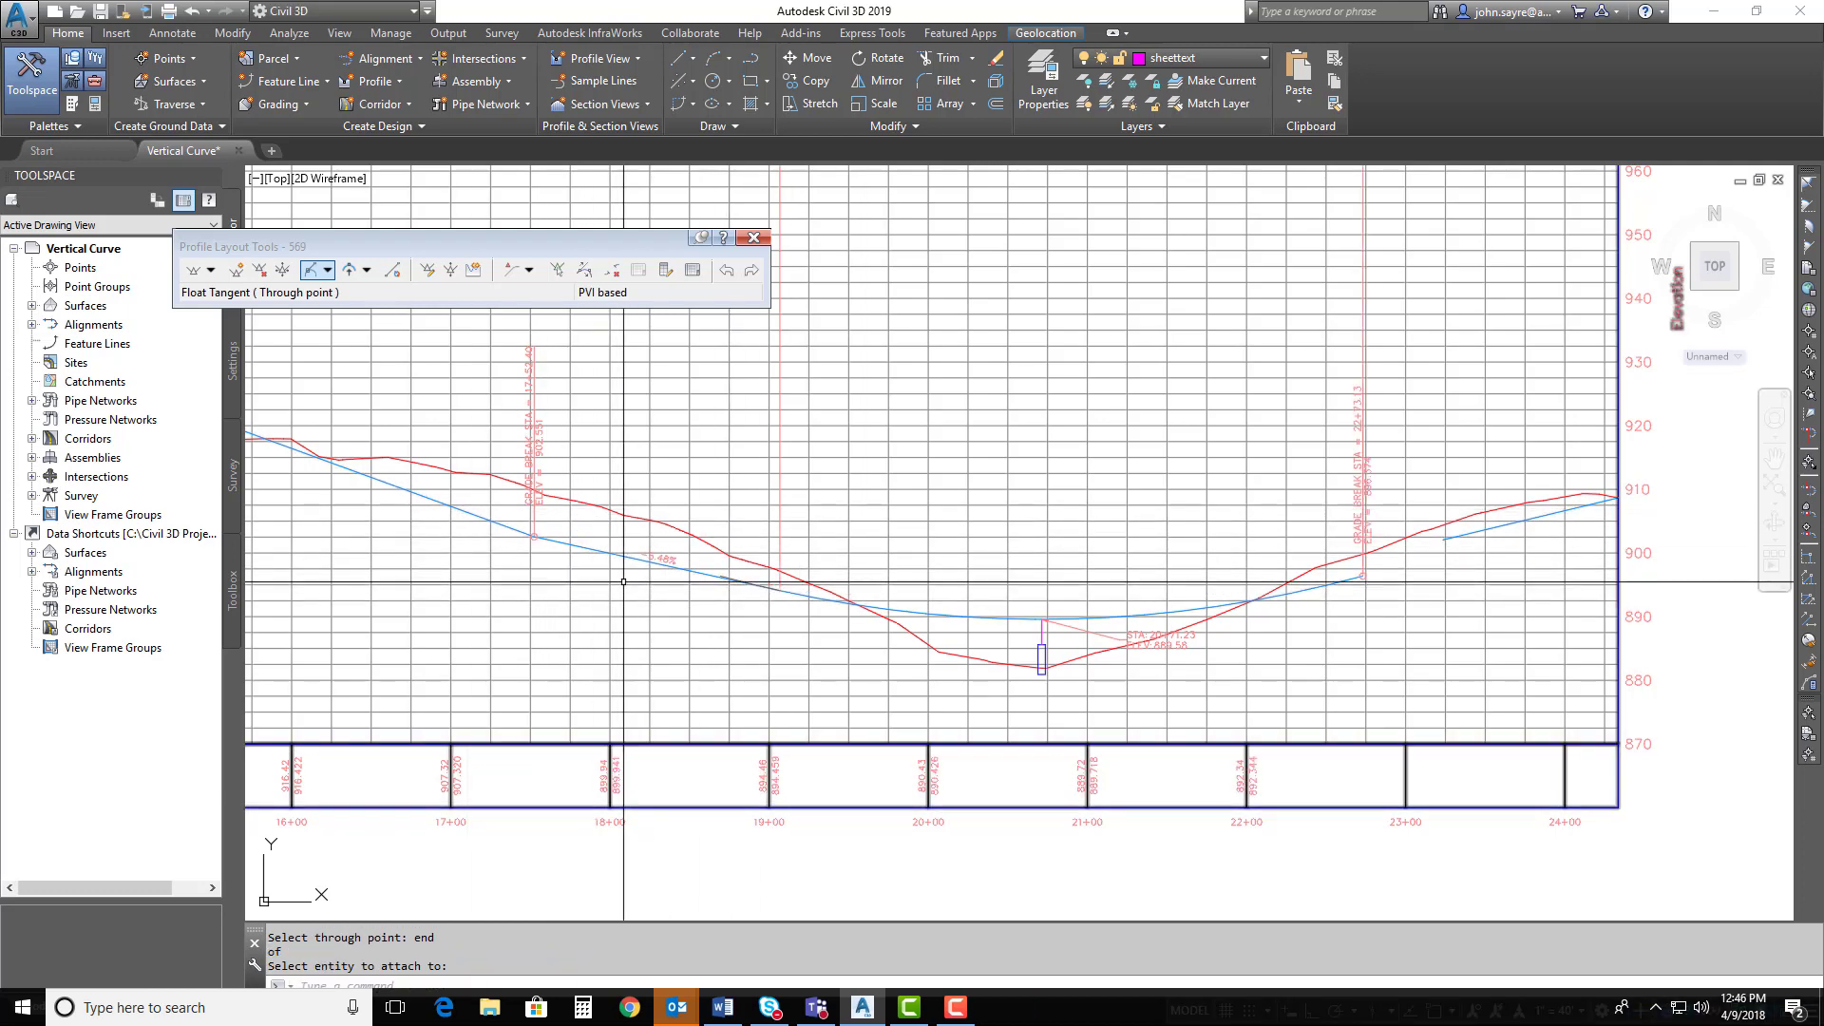
scroll(557, 551, down, 2)
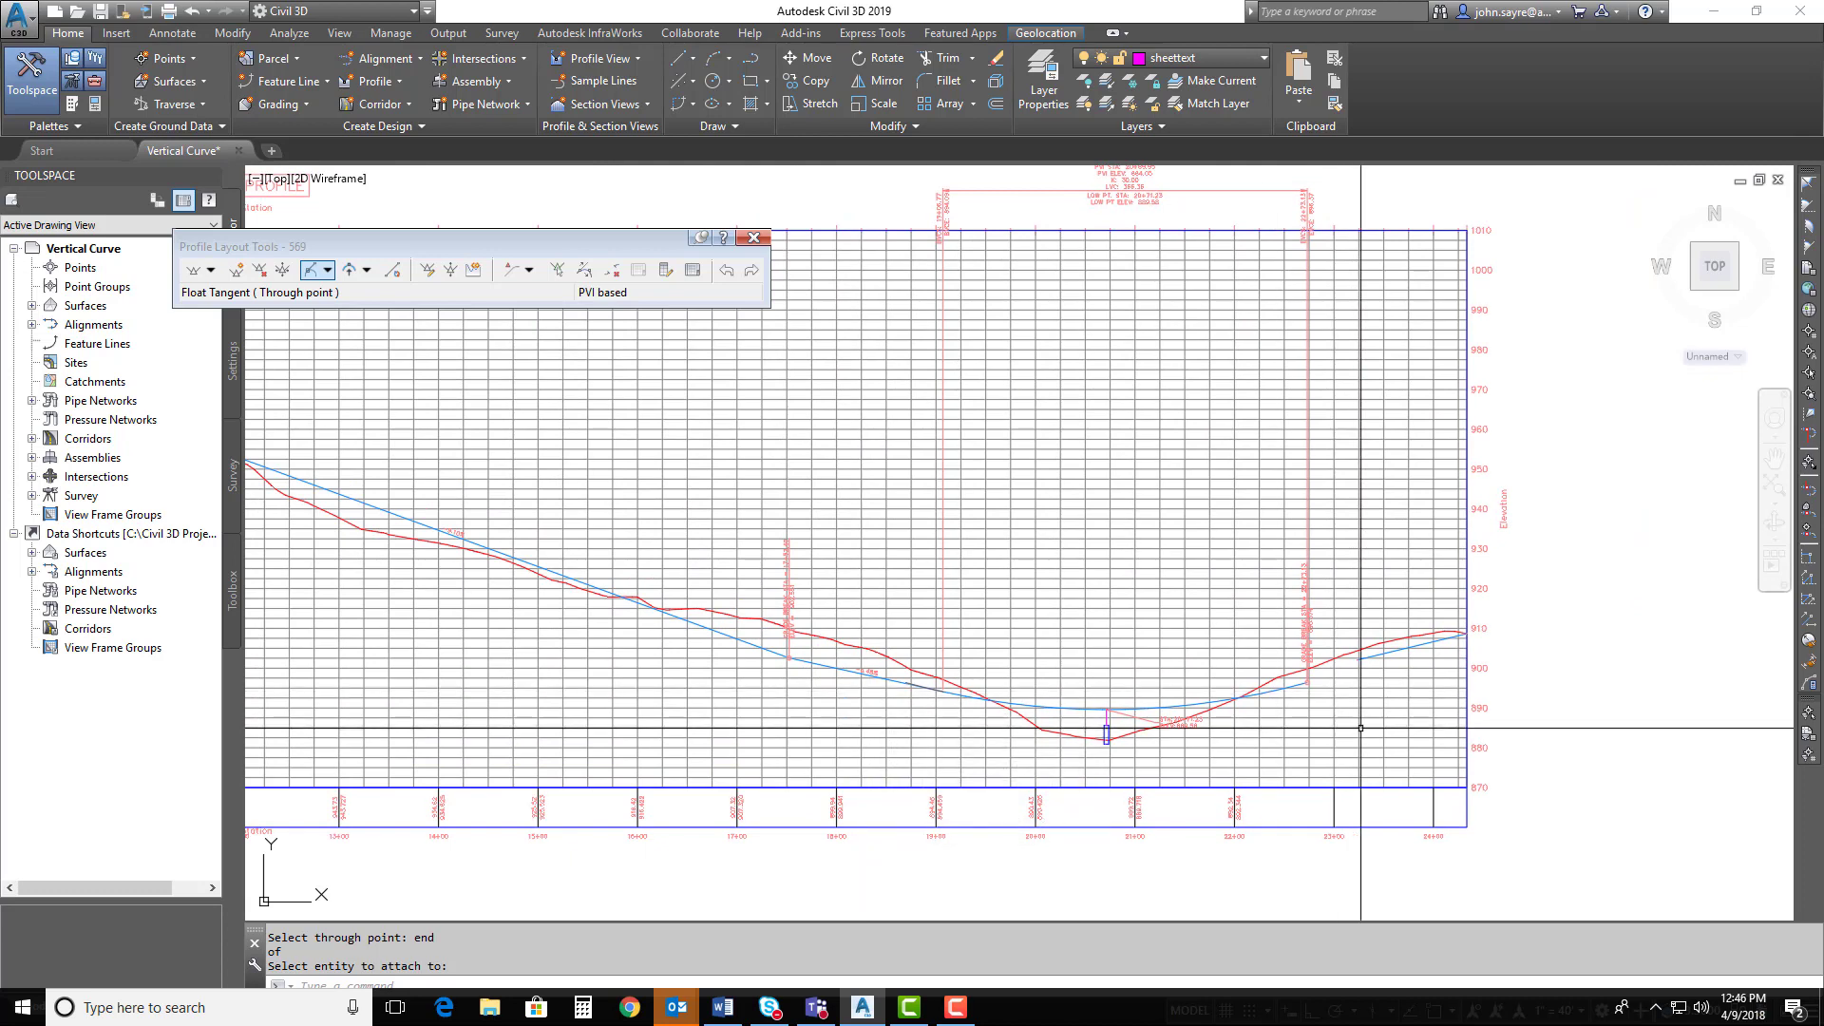
Step: Lower the right tangent's start point in two grip stretches, cancelling the stray tangent attempts
scroll(1387, 692, up, 6)
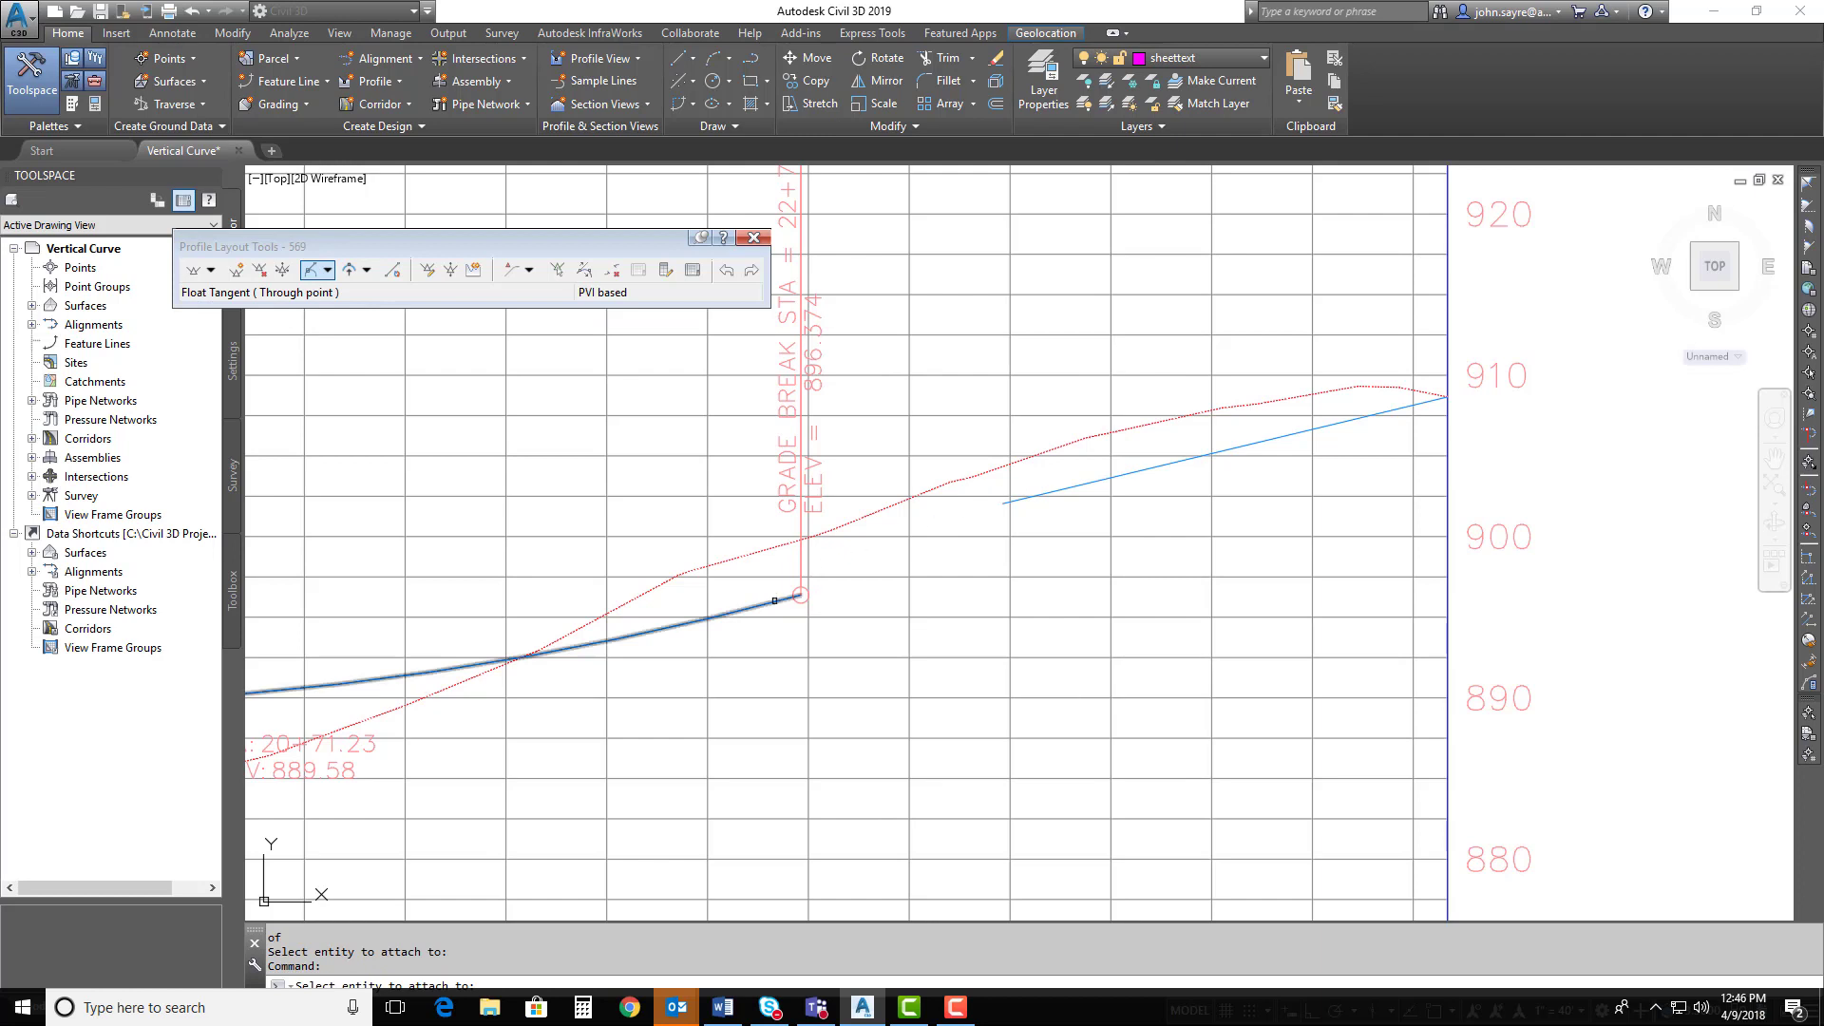
click(1004, 504)
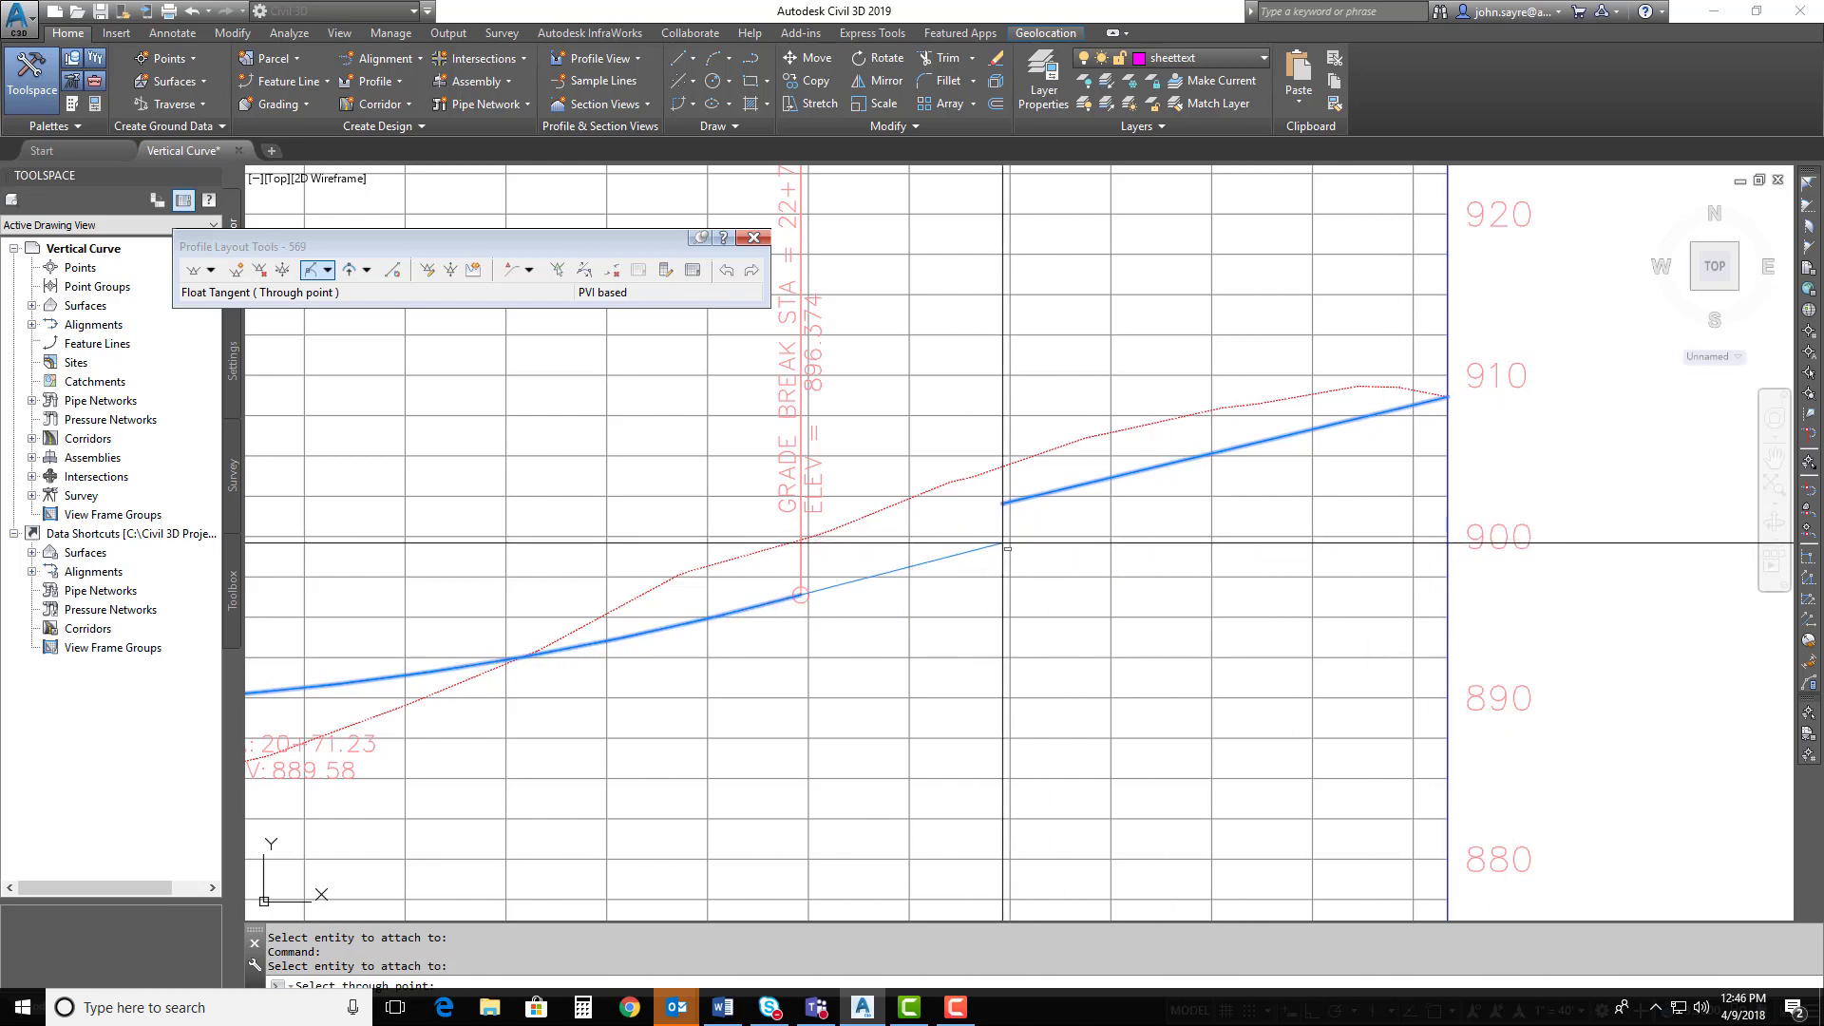
key(Escape)
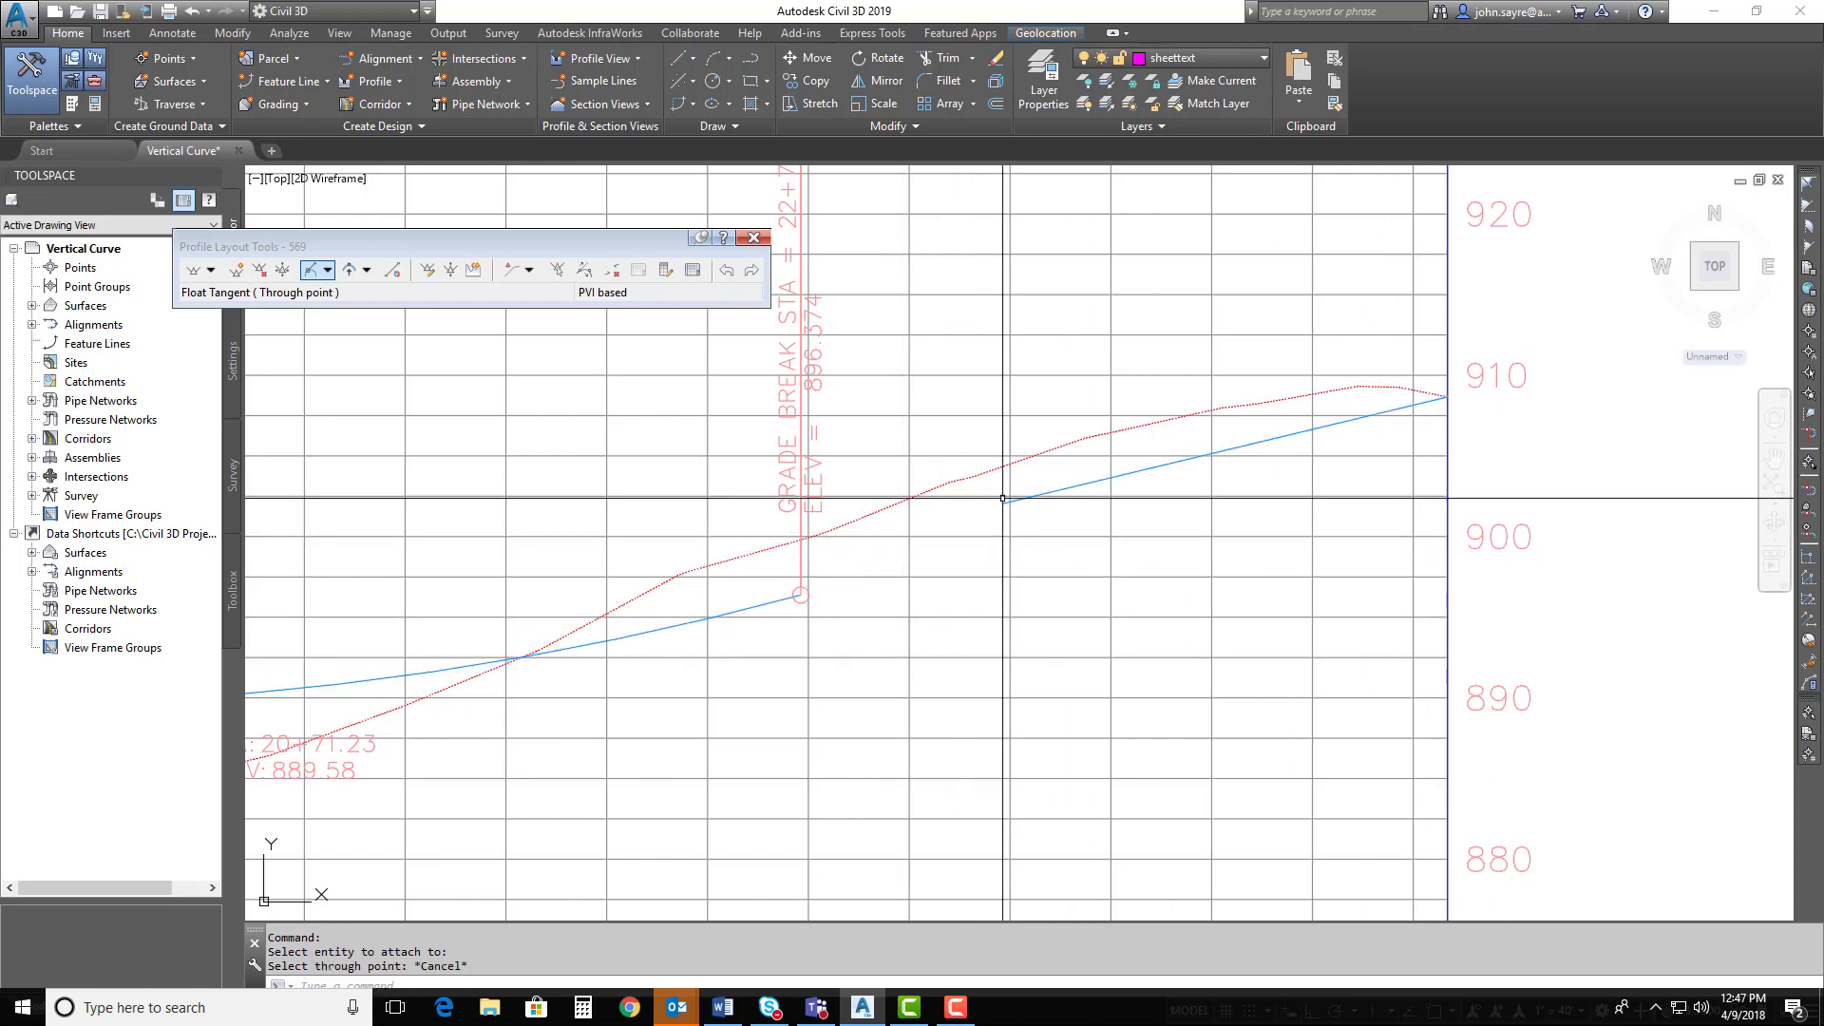
click(1007, 499)
click(1003, 502)
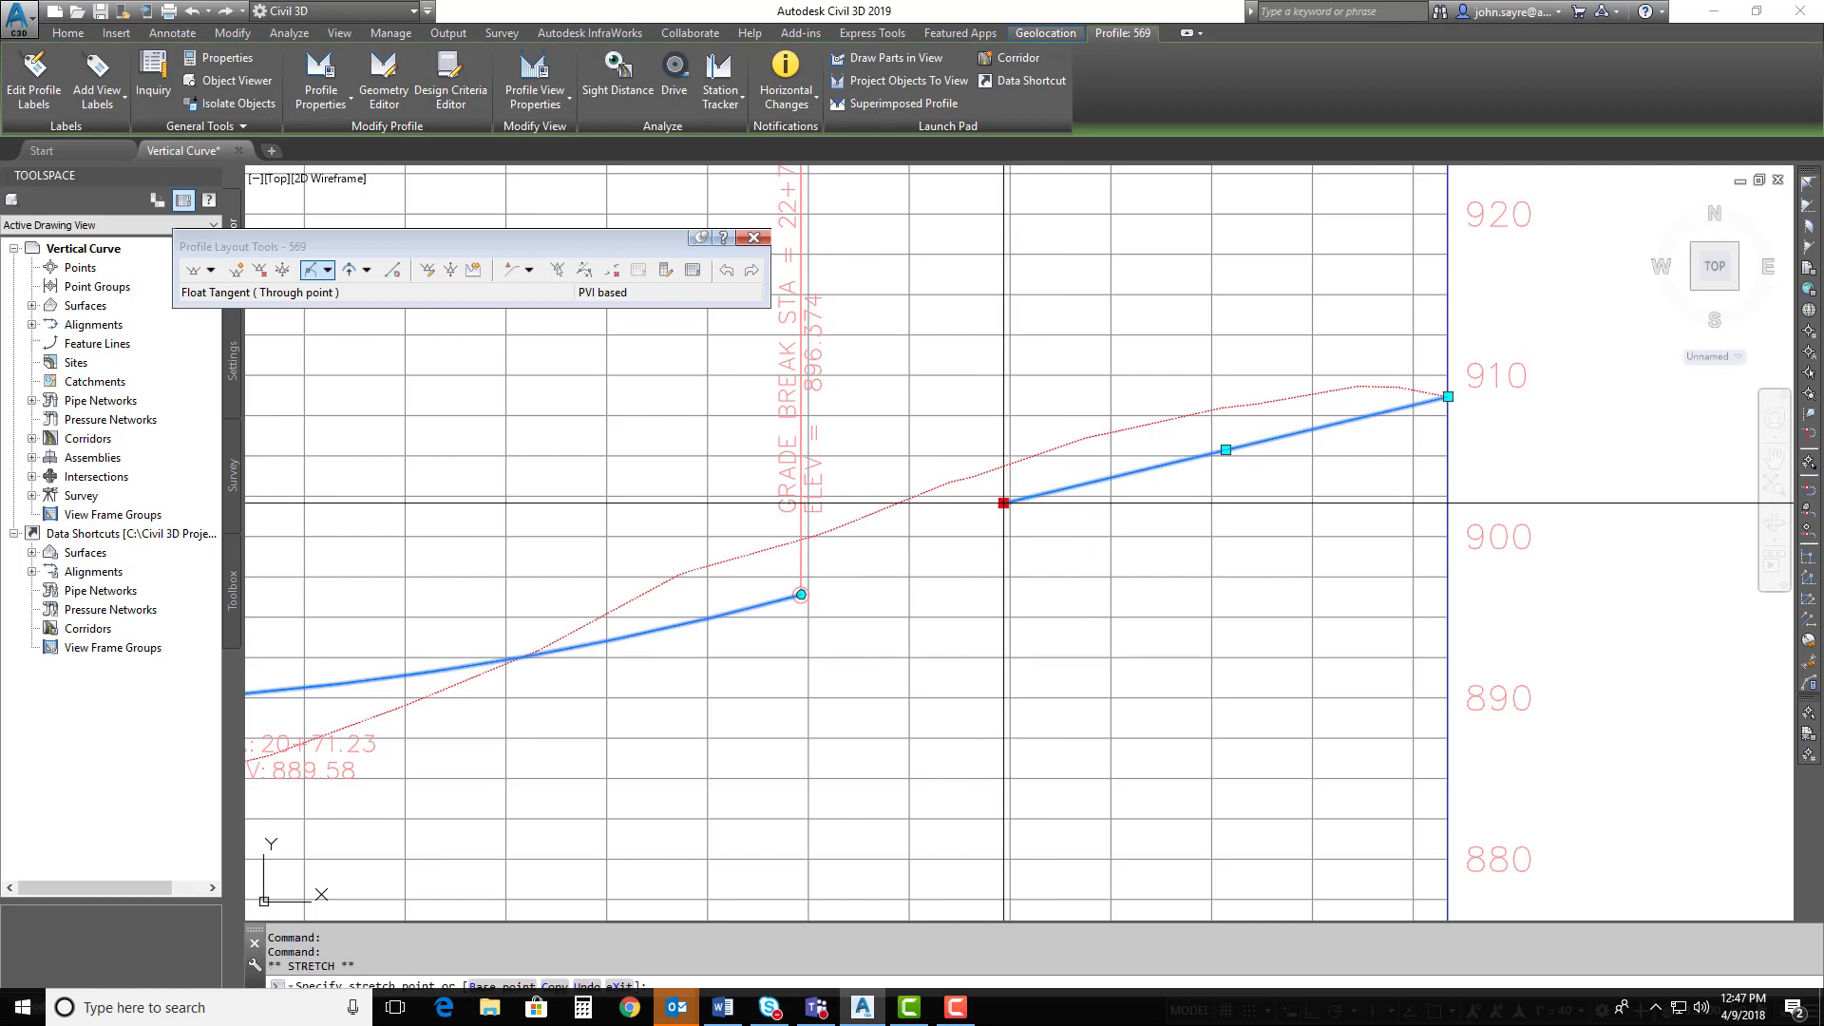
click(1003, 527)
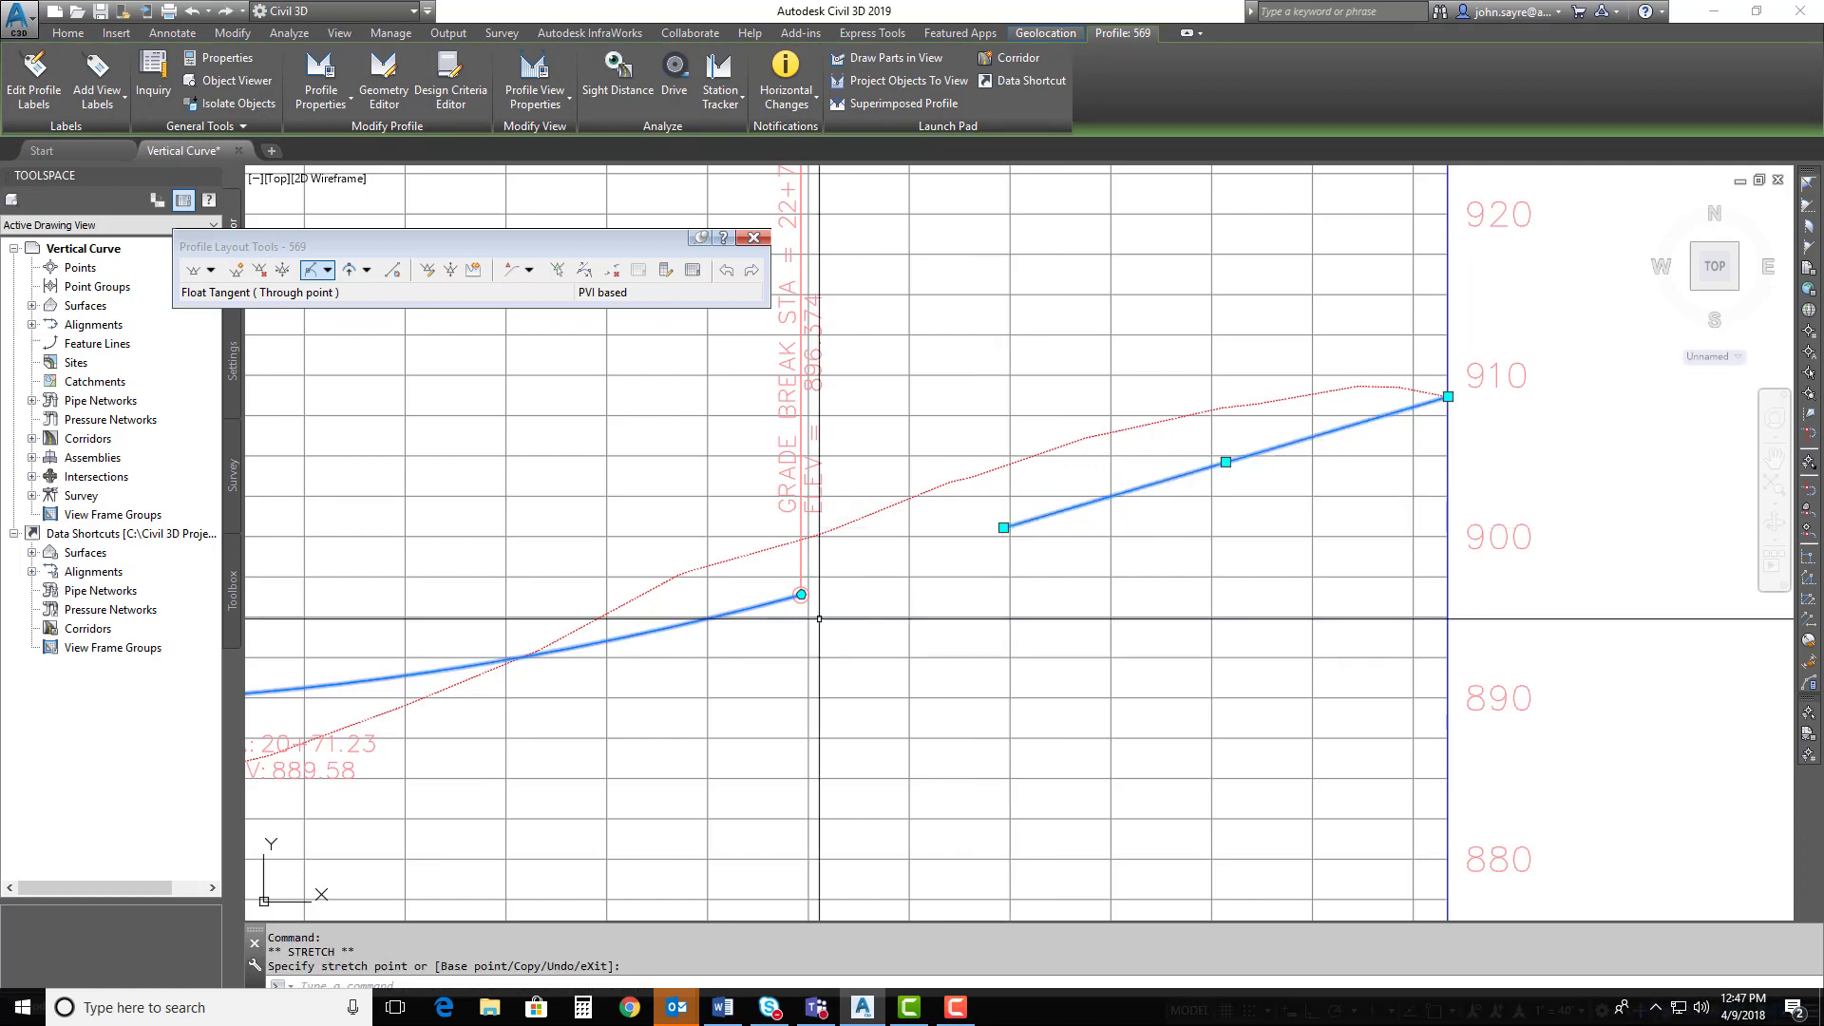
click(327, 271)
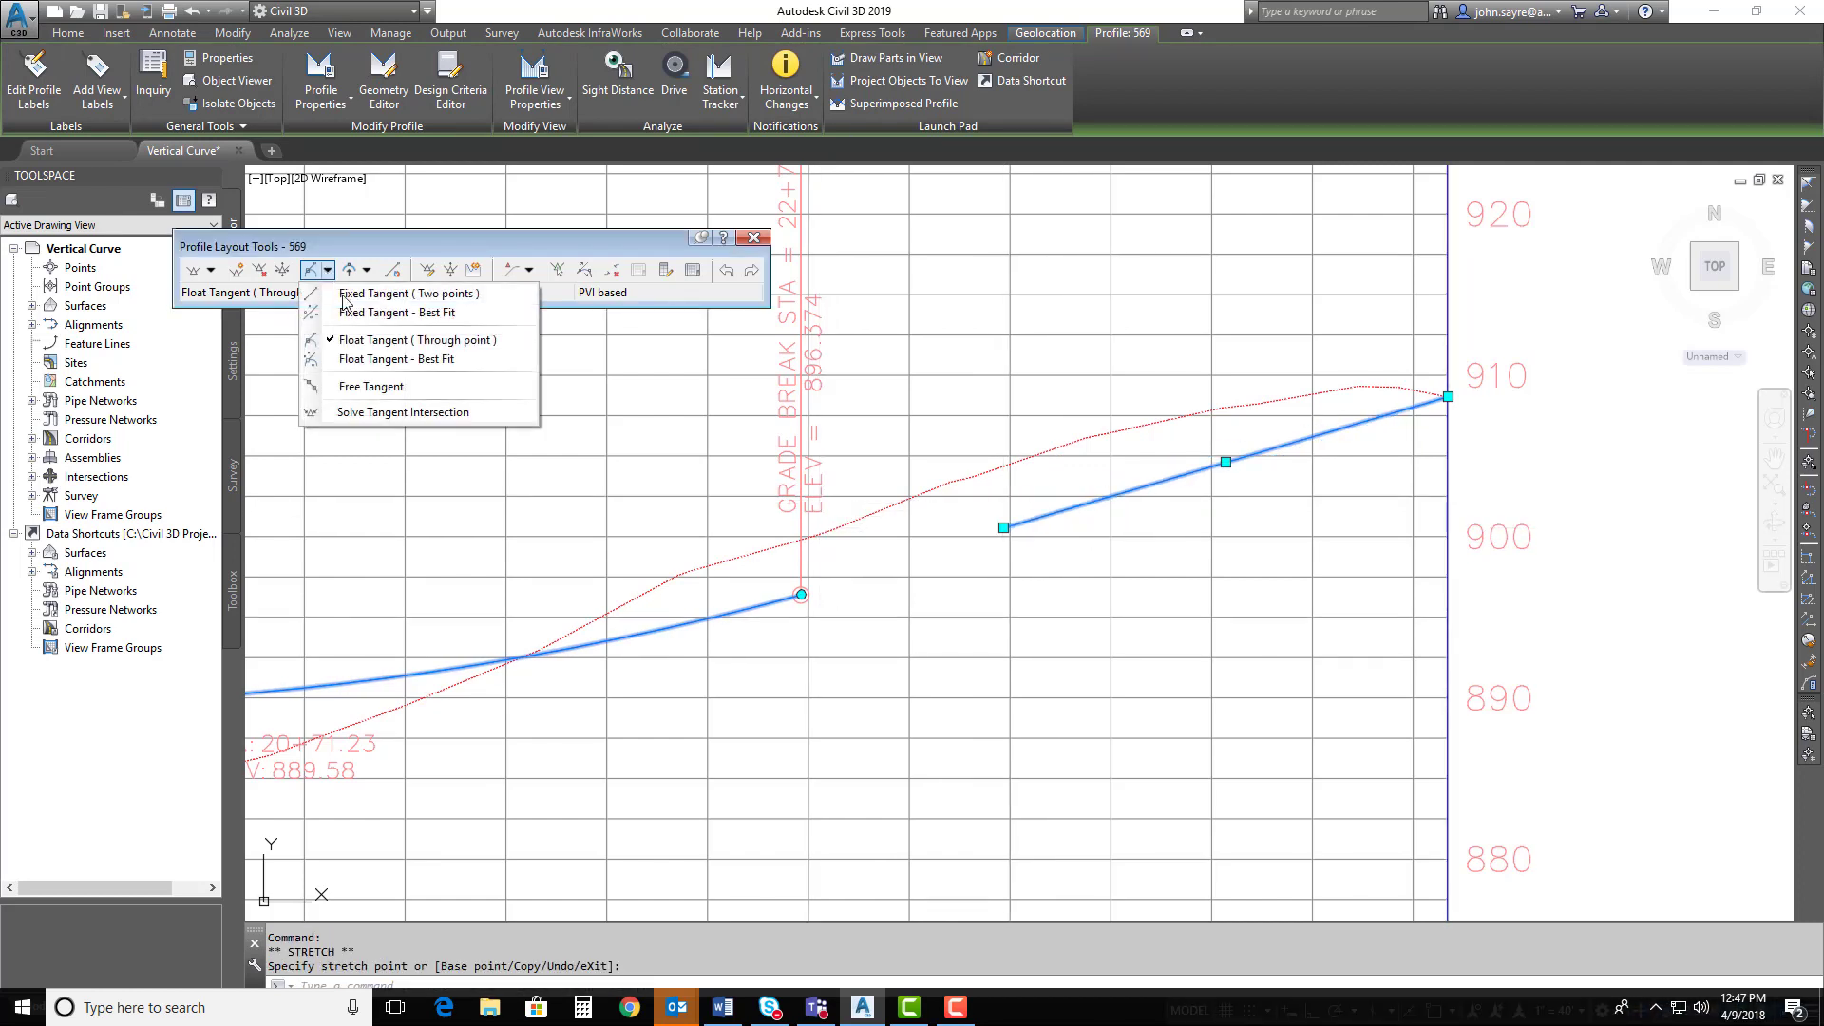
click(357, 344)
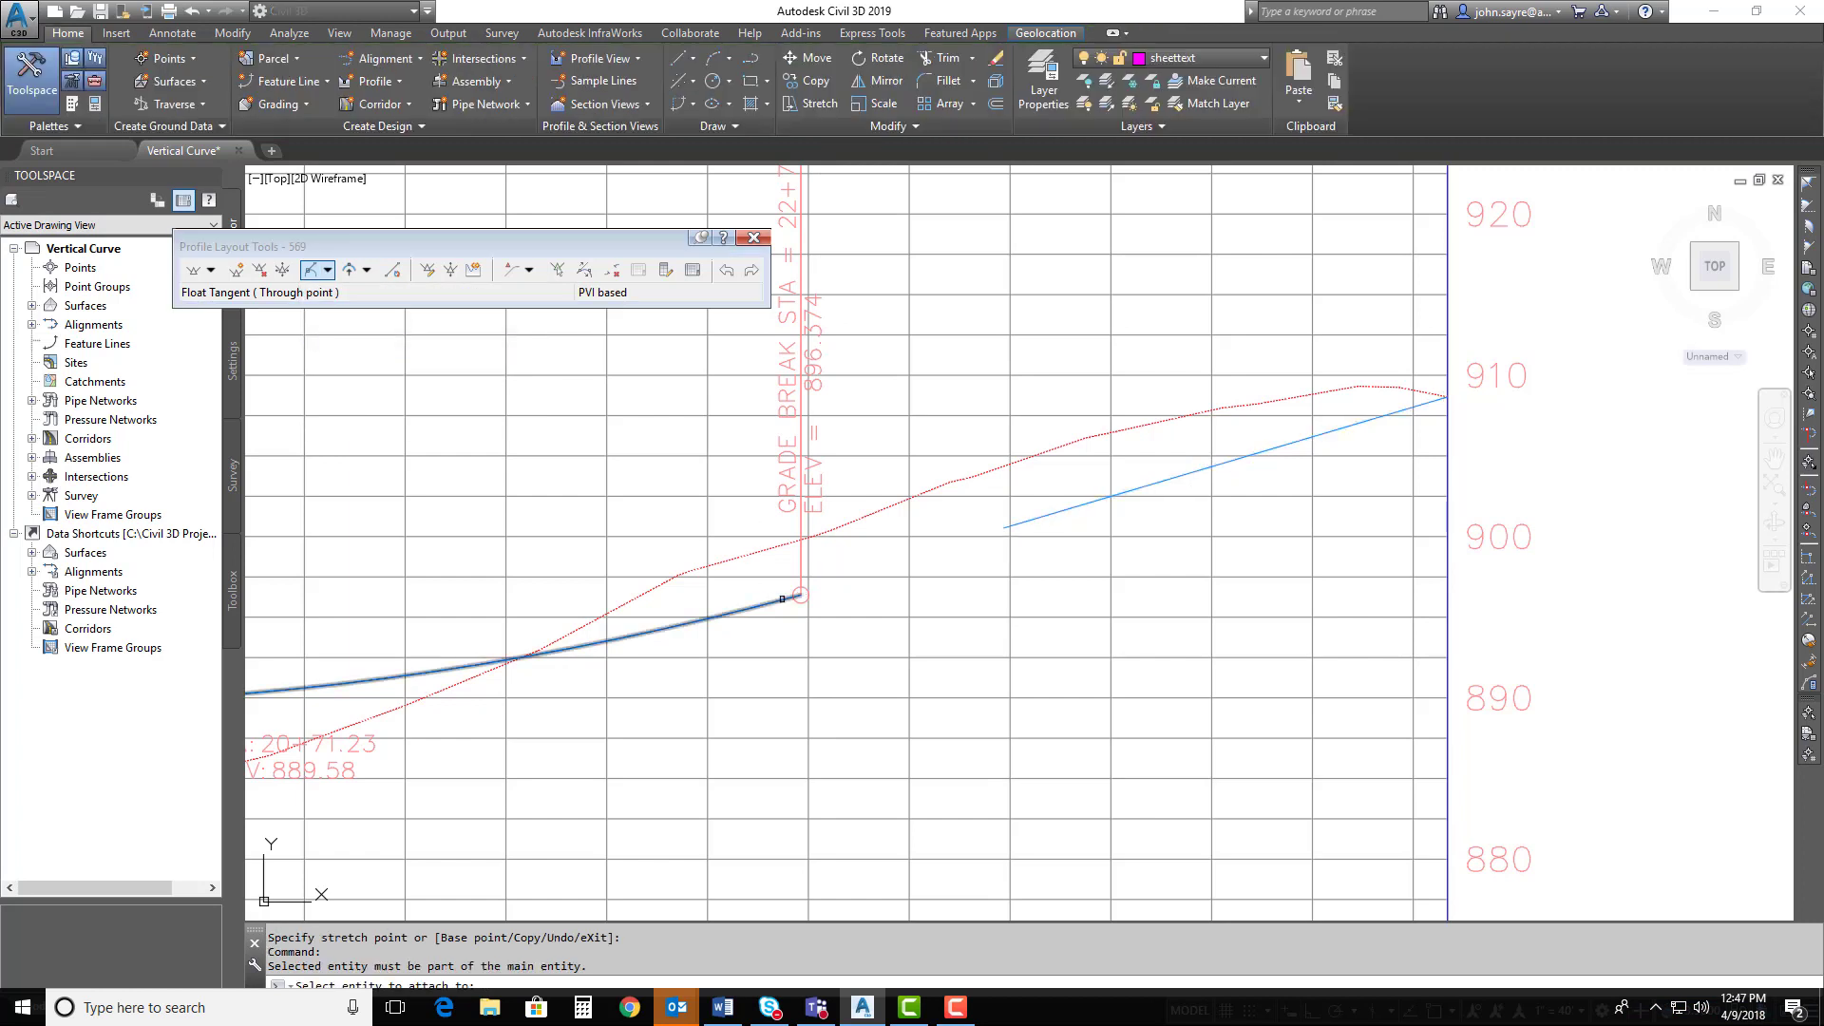
click(1003, 529)
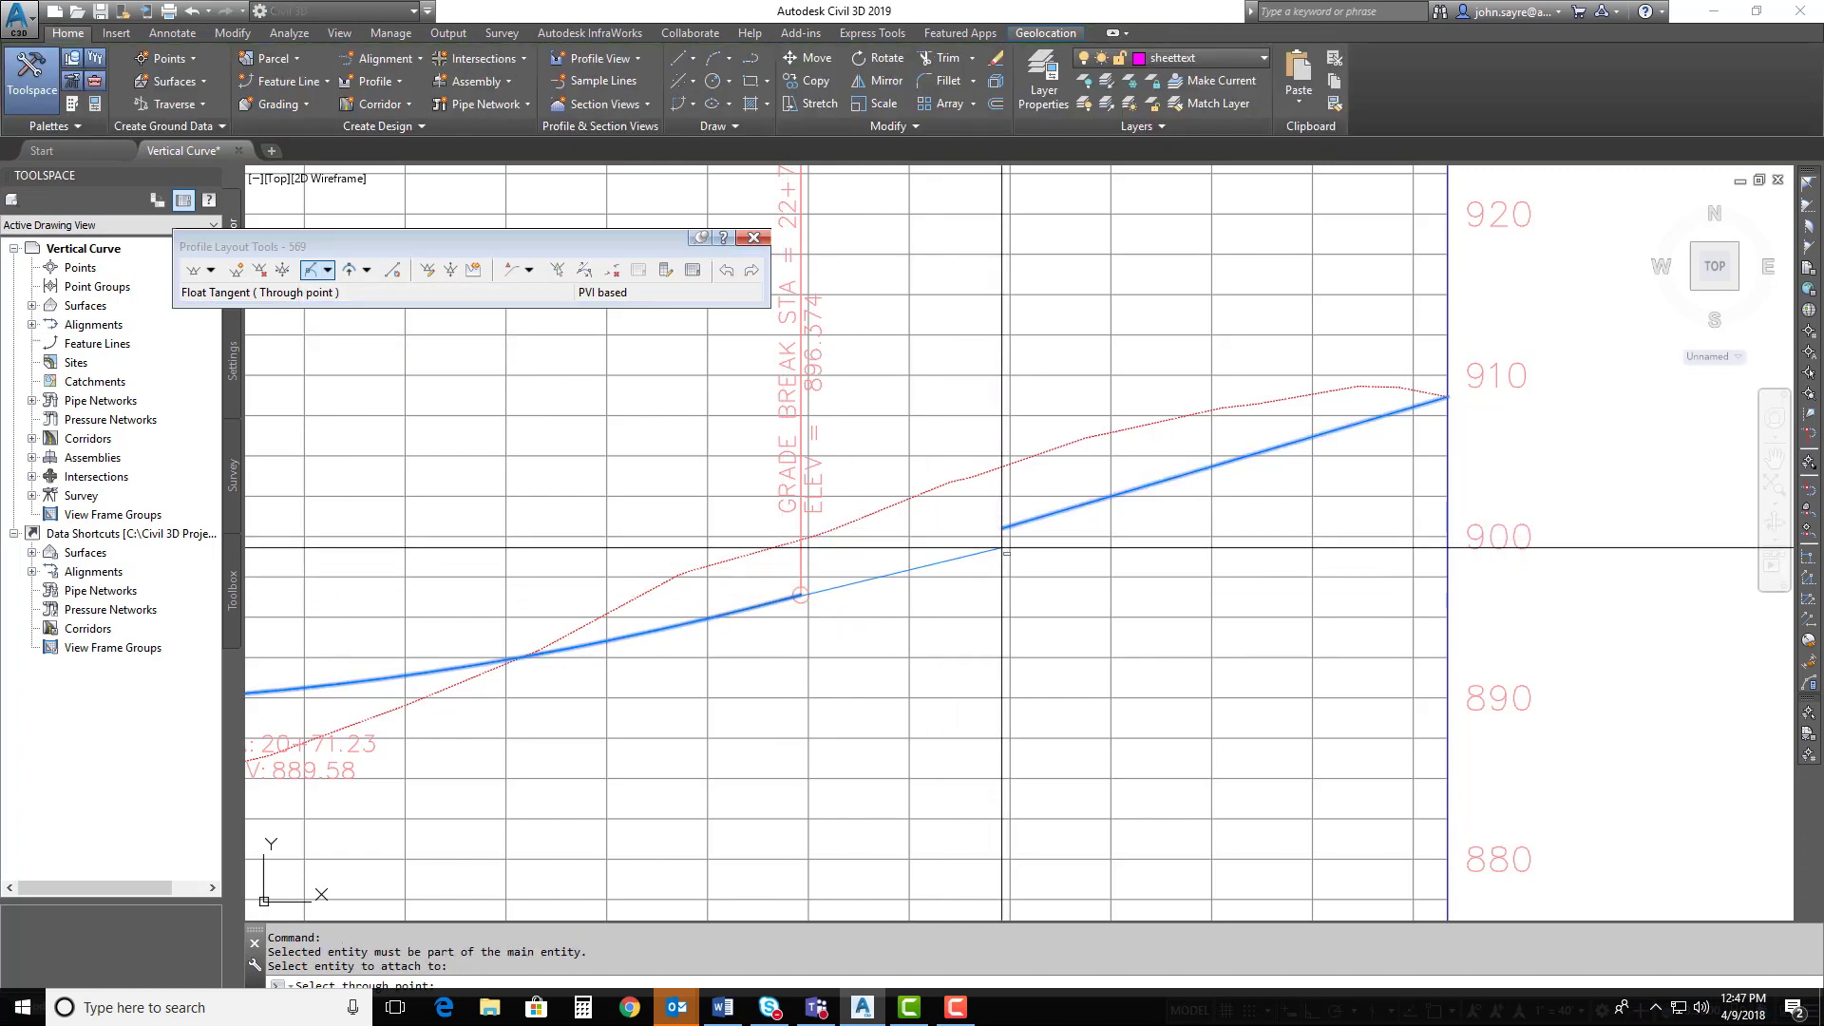
key(Escape)
click(1006, 529)
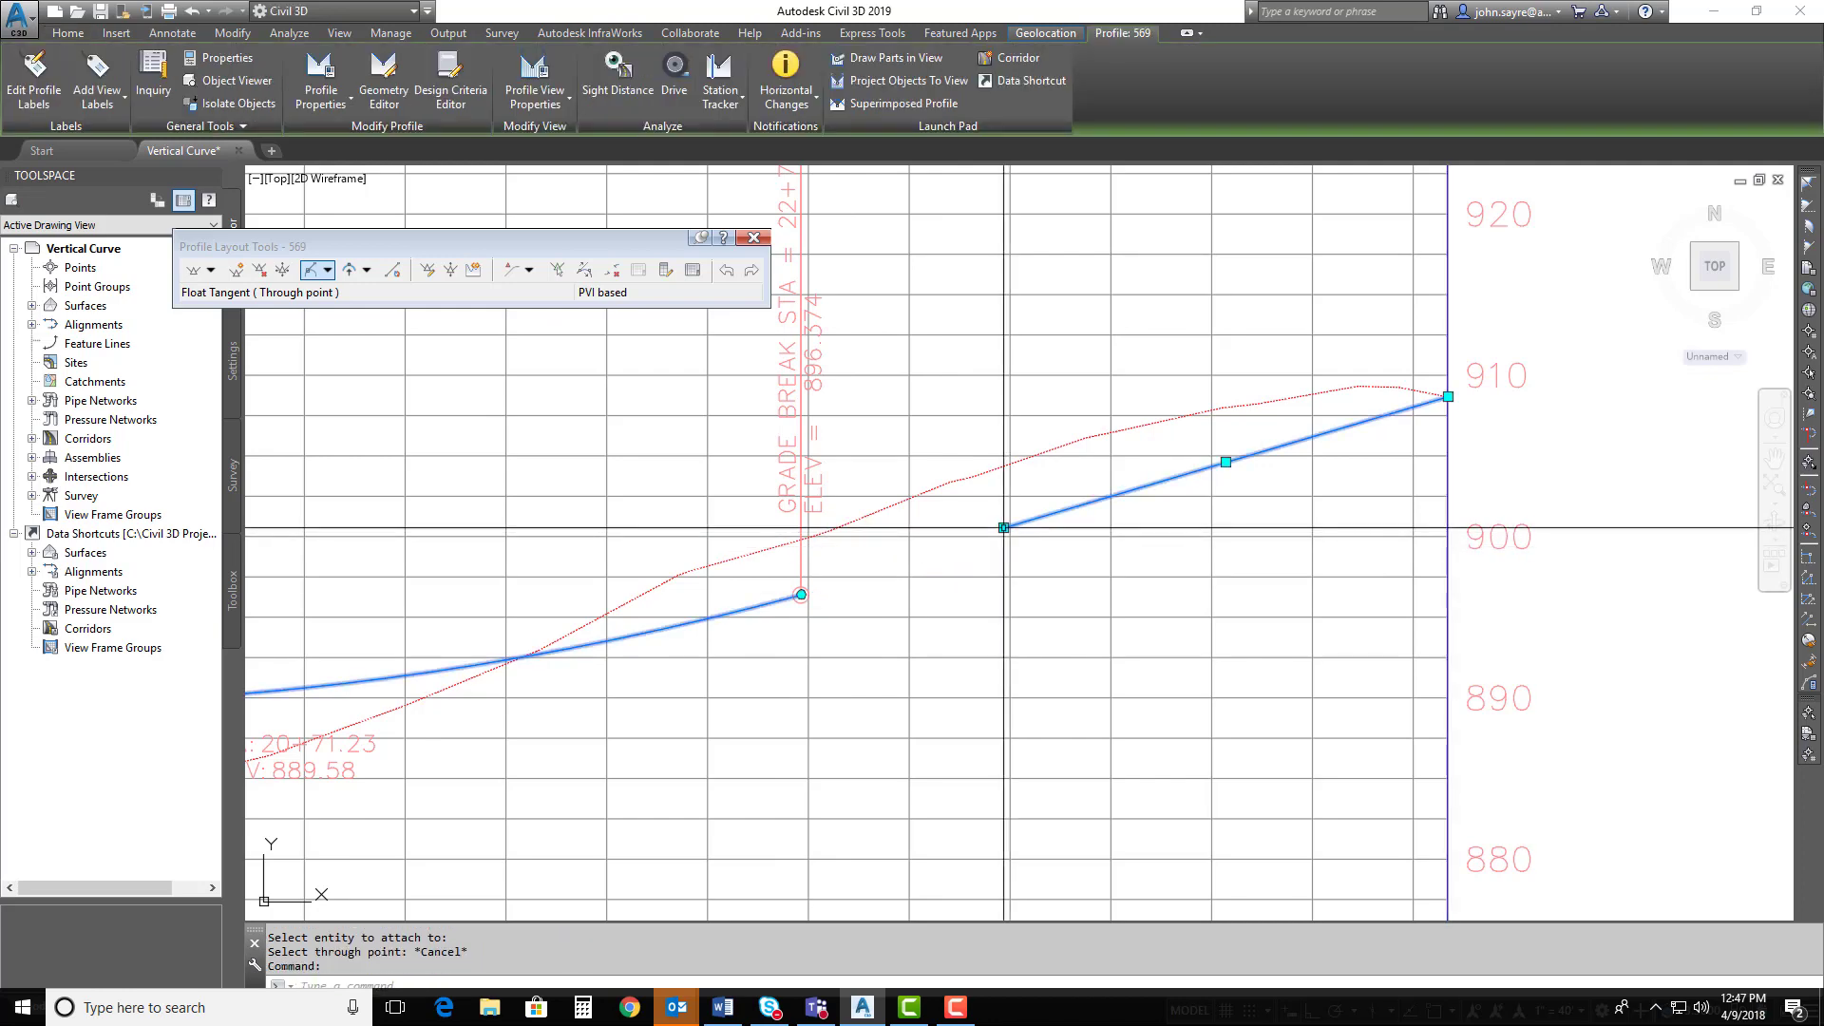
click(1004, 528)
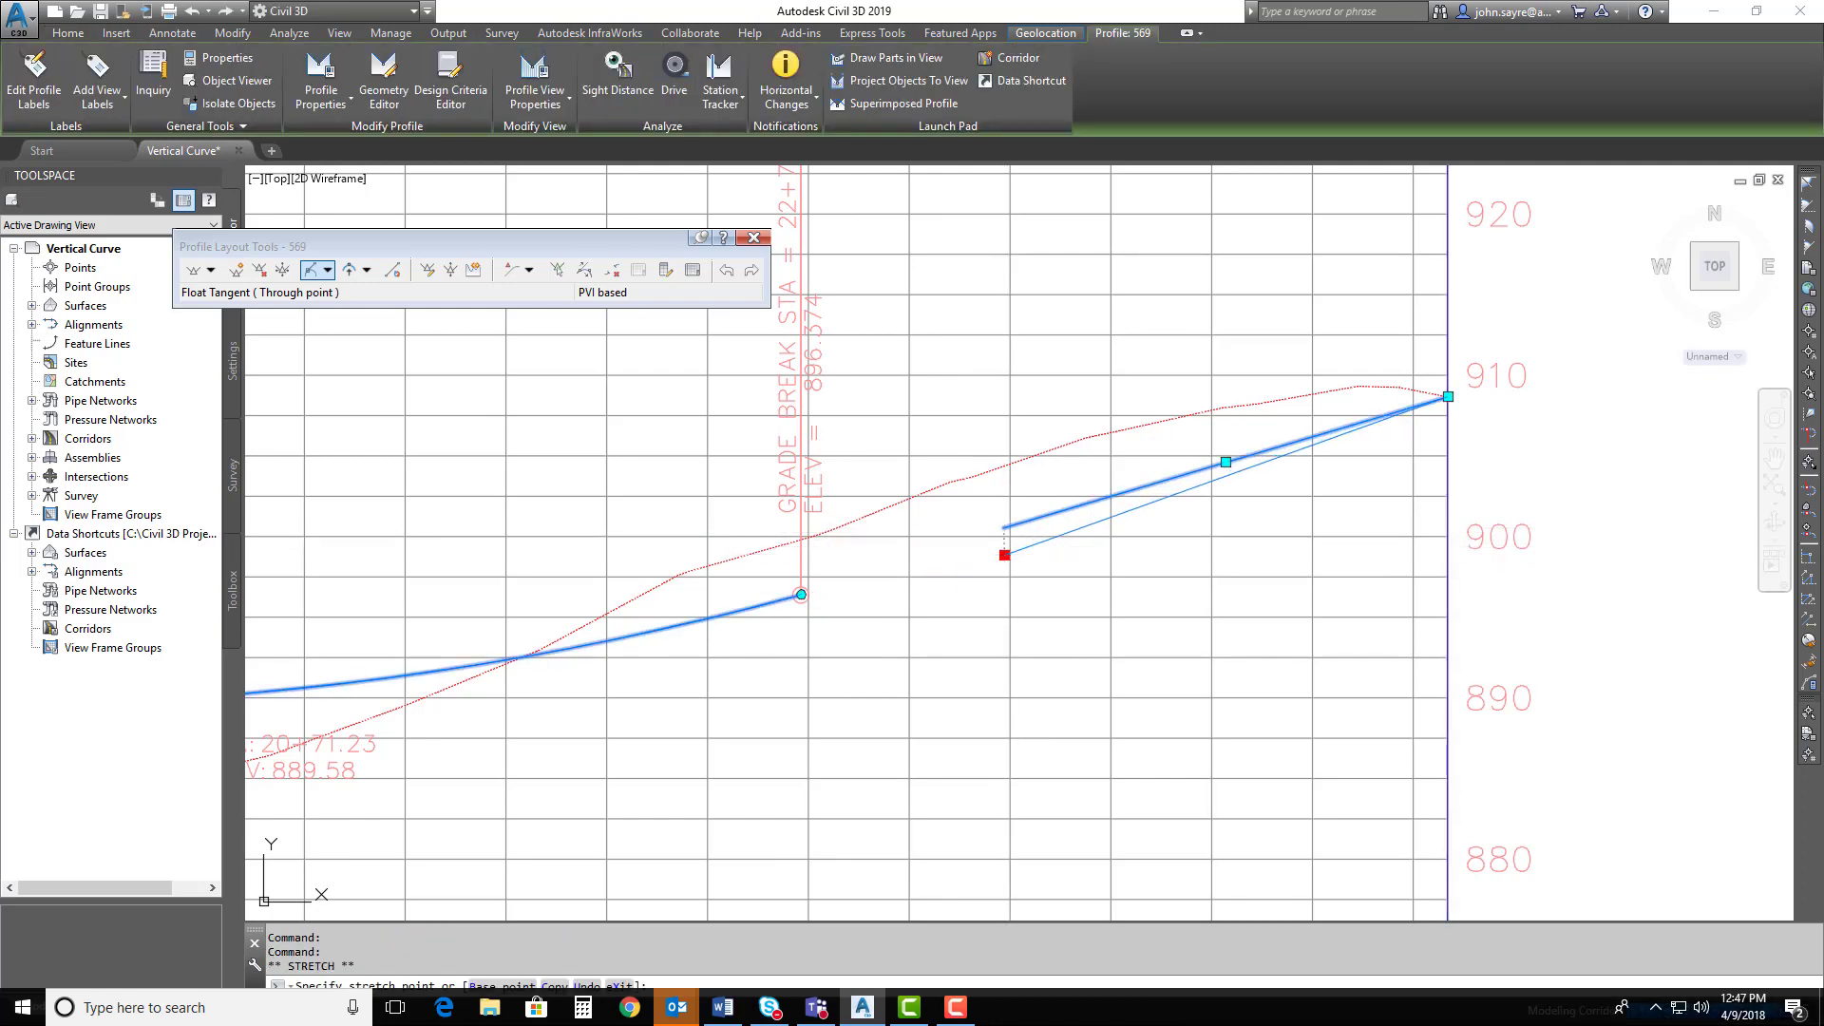
click(1004, 555)
Step: Shift the sag curve tangent's right grade break point slightly to the right
scroll(1493, 521, down, 2)
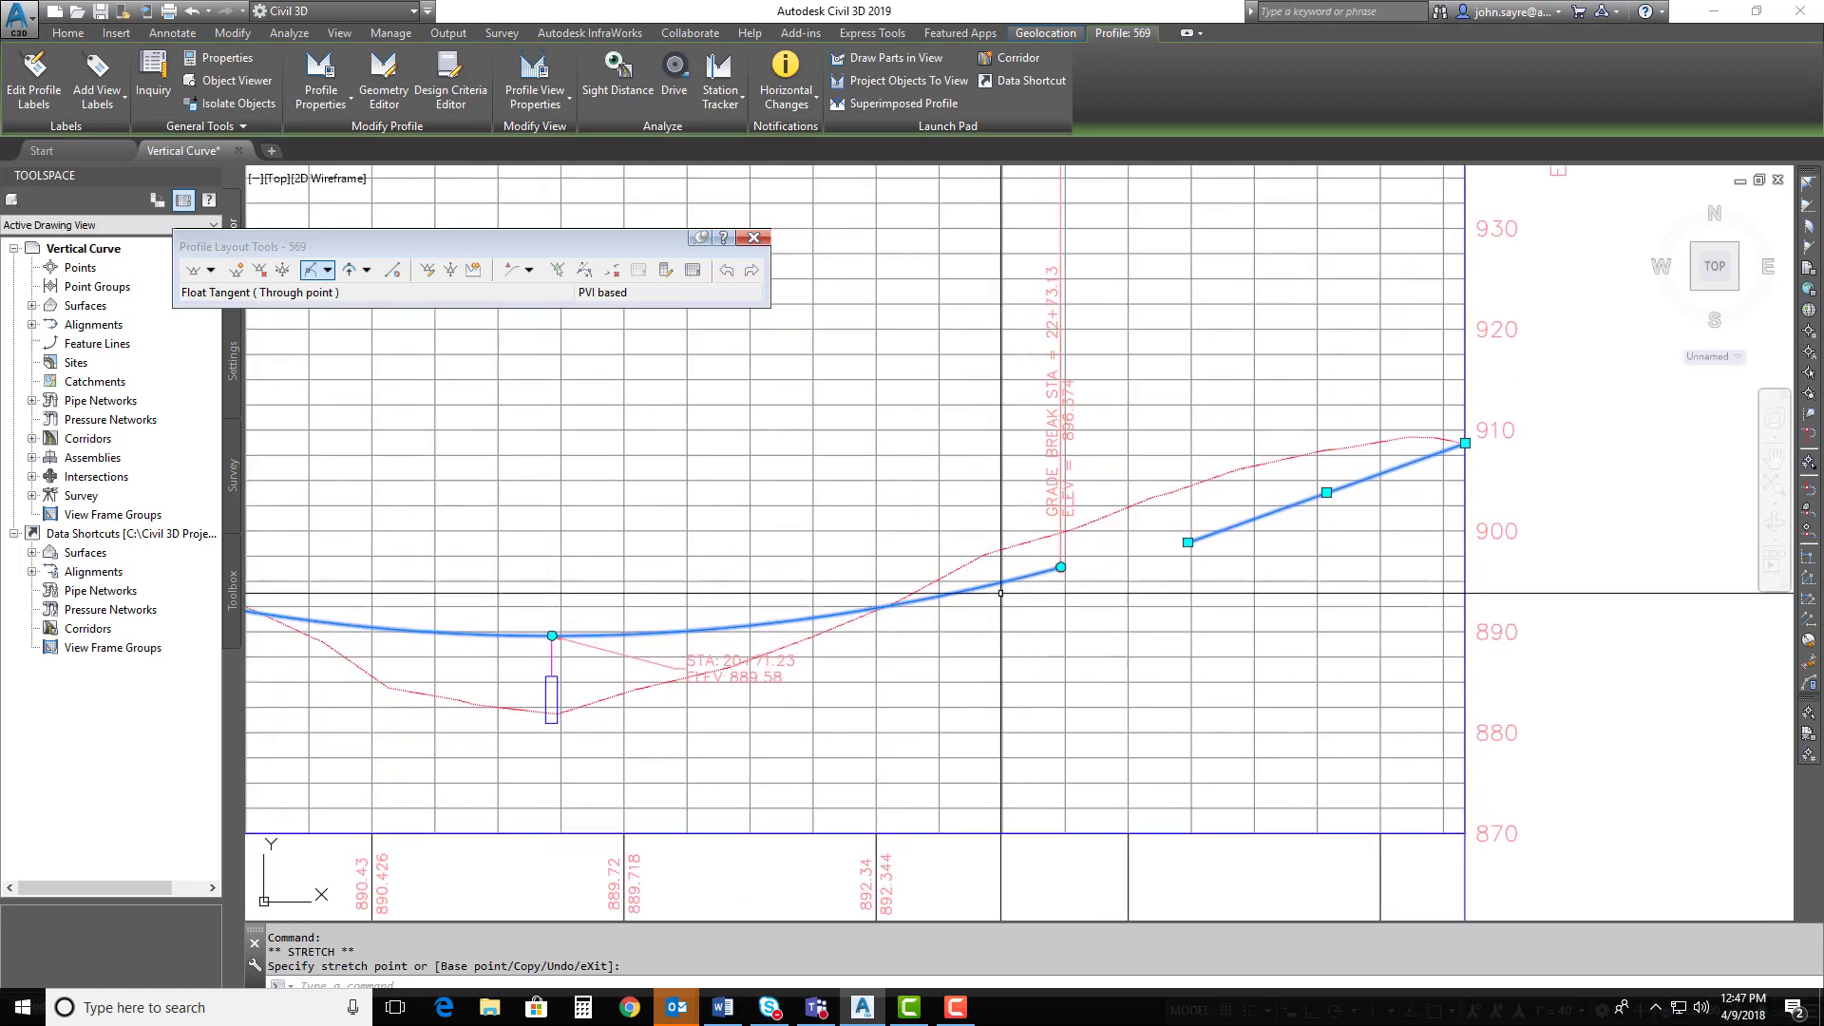
scroll(1068, 580, down, 2)
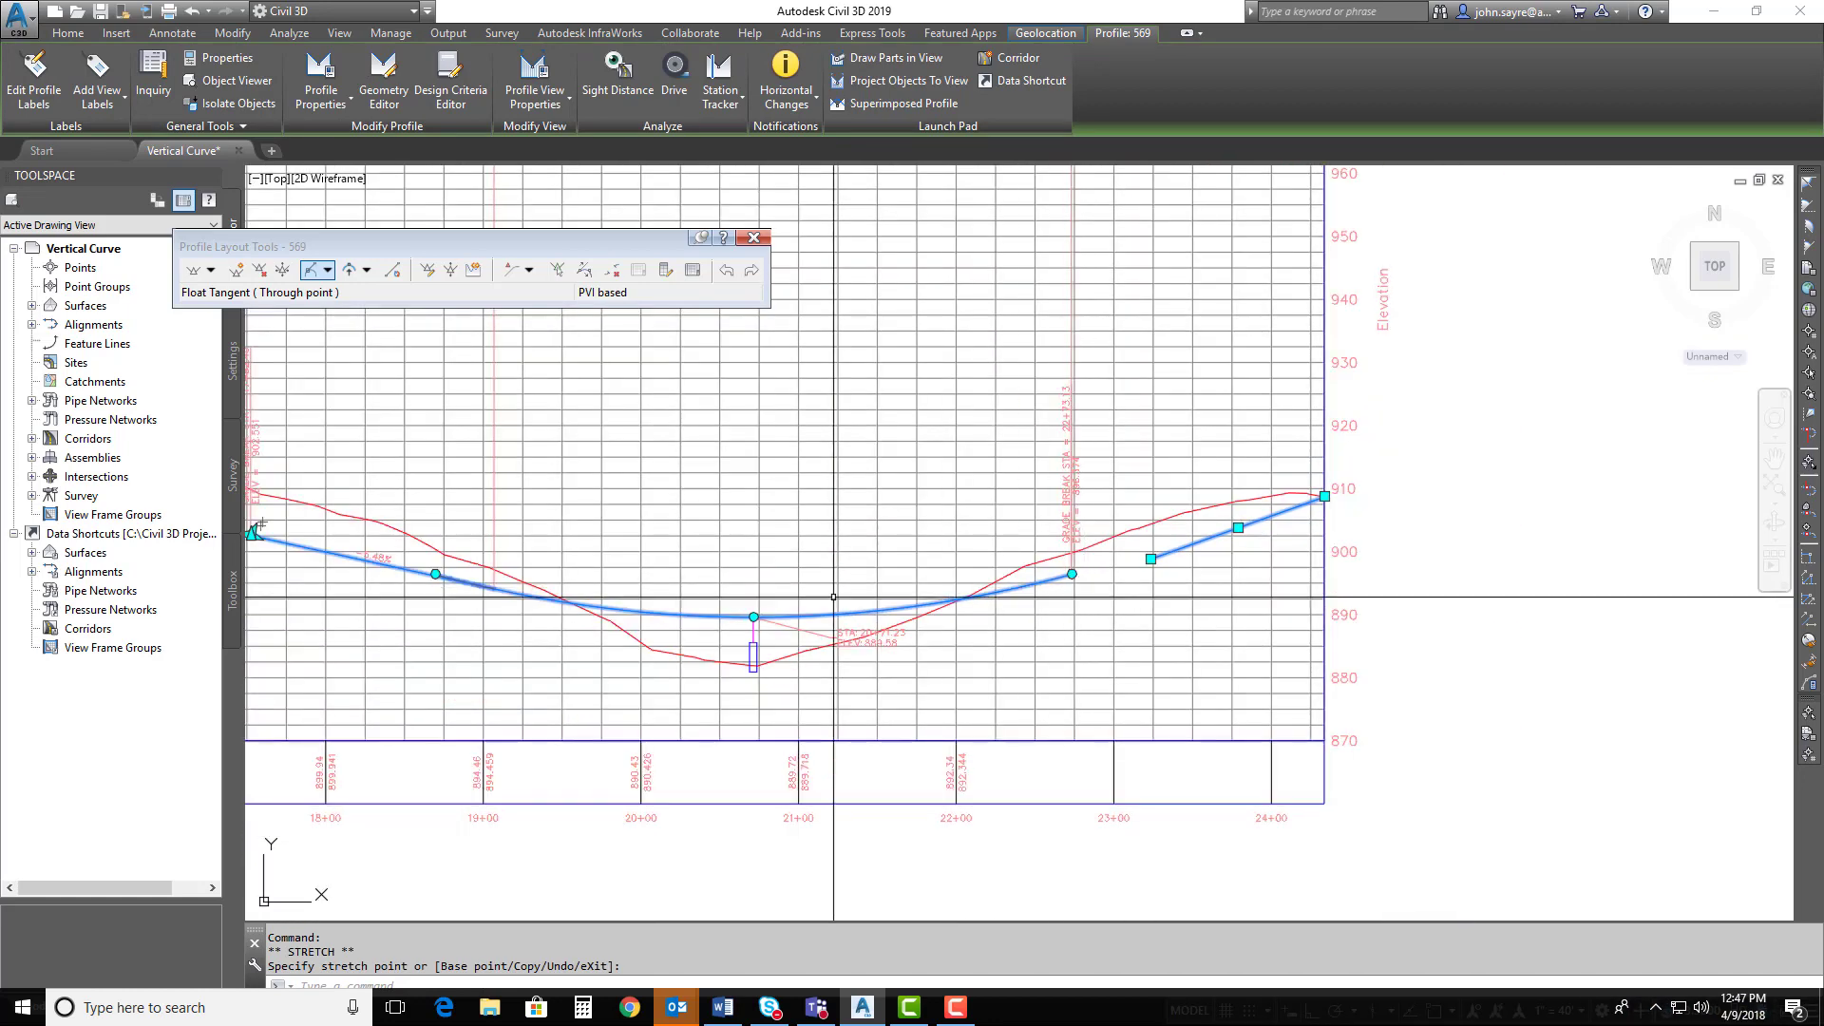
click(1071, 574)
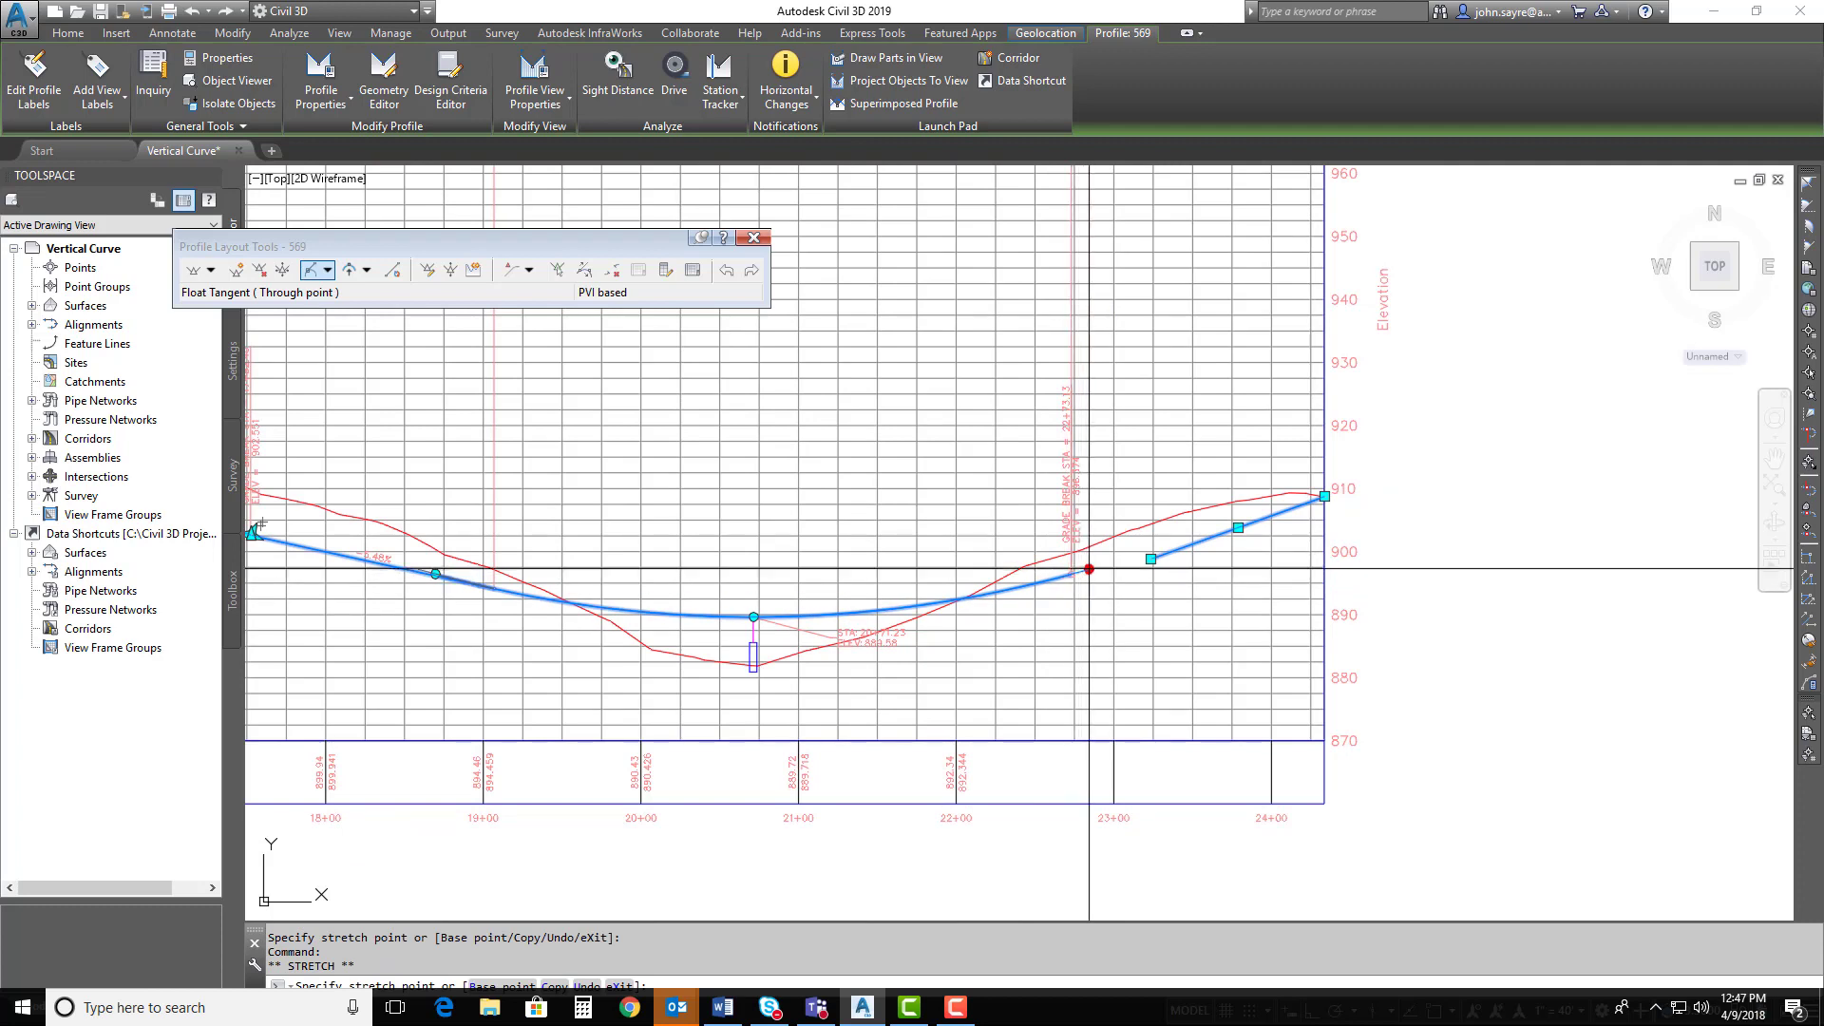
click(1104, 565)
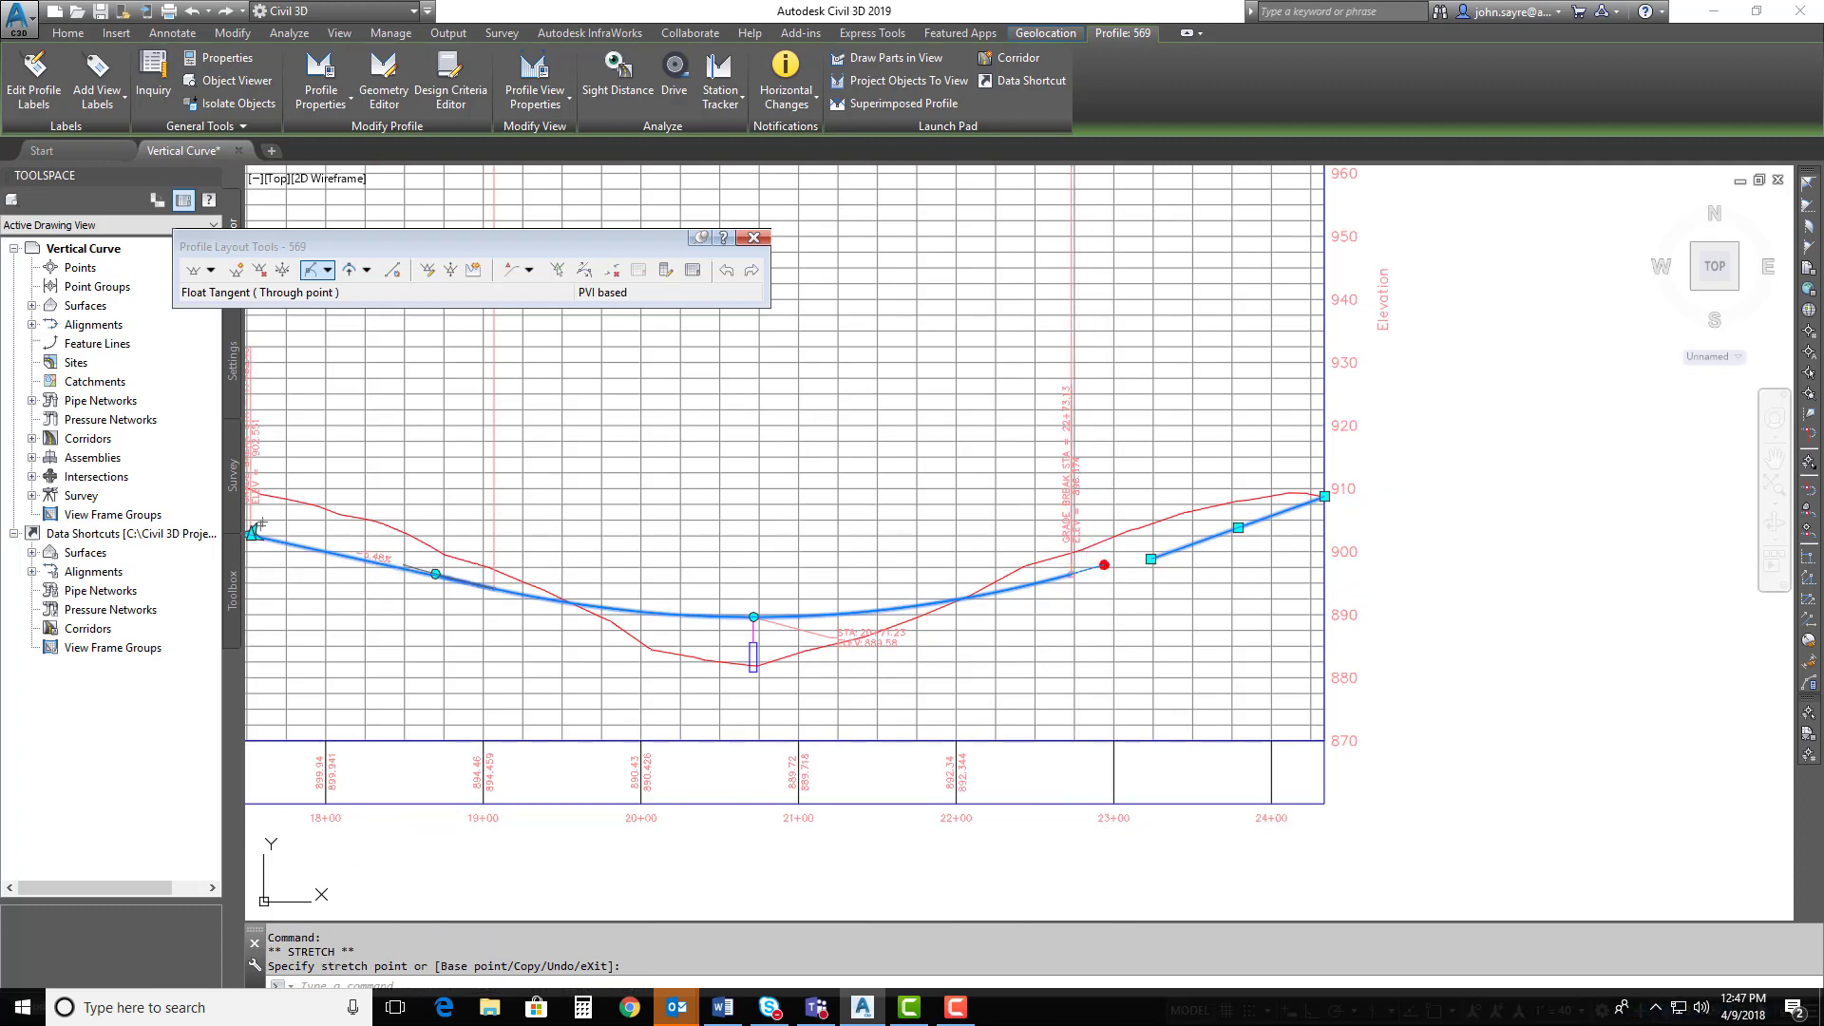
middle_drag(1083, 564, 928, 565)
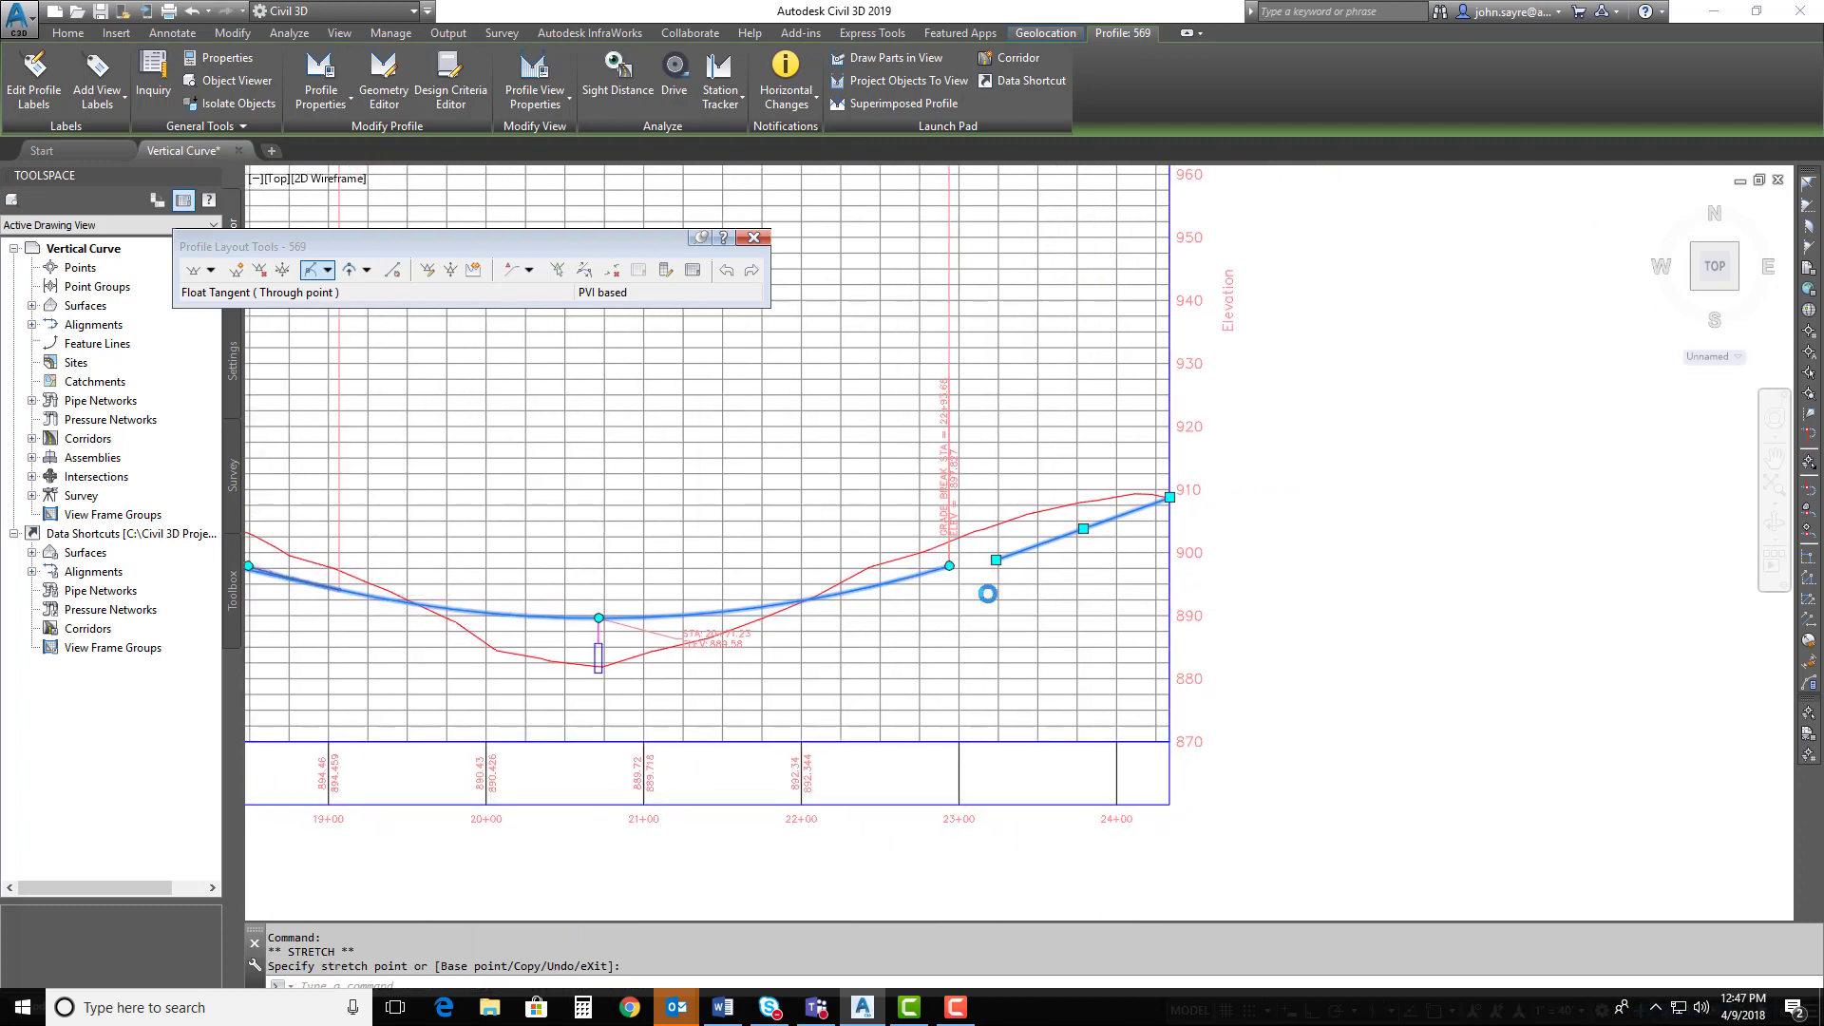
scroll(994, 584, up, 4)
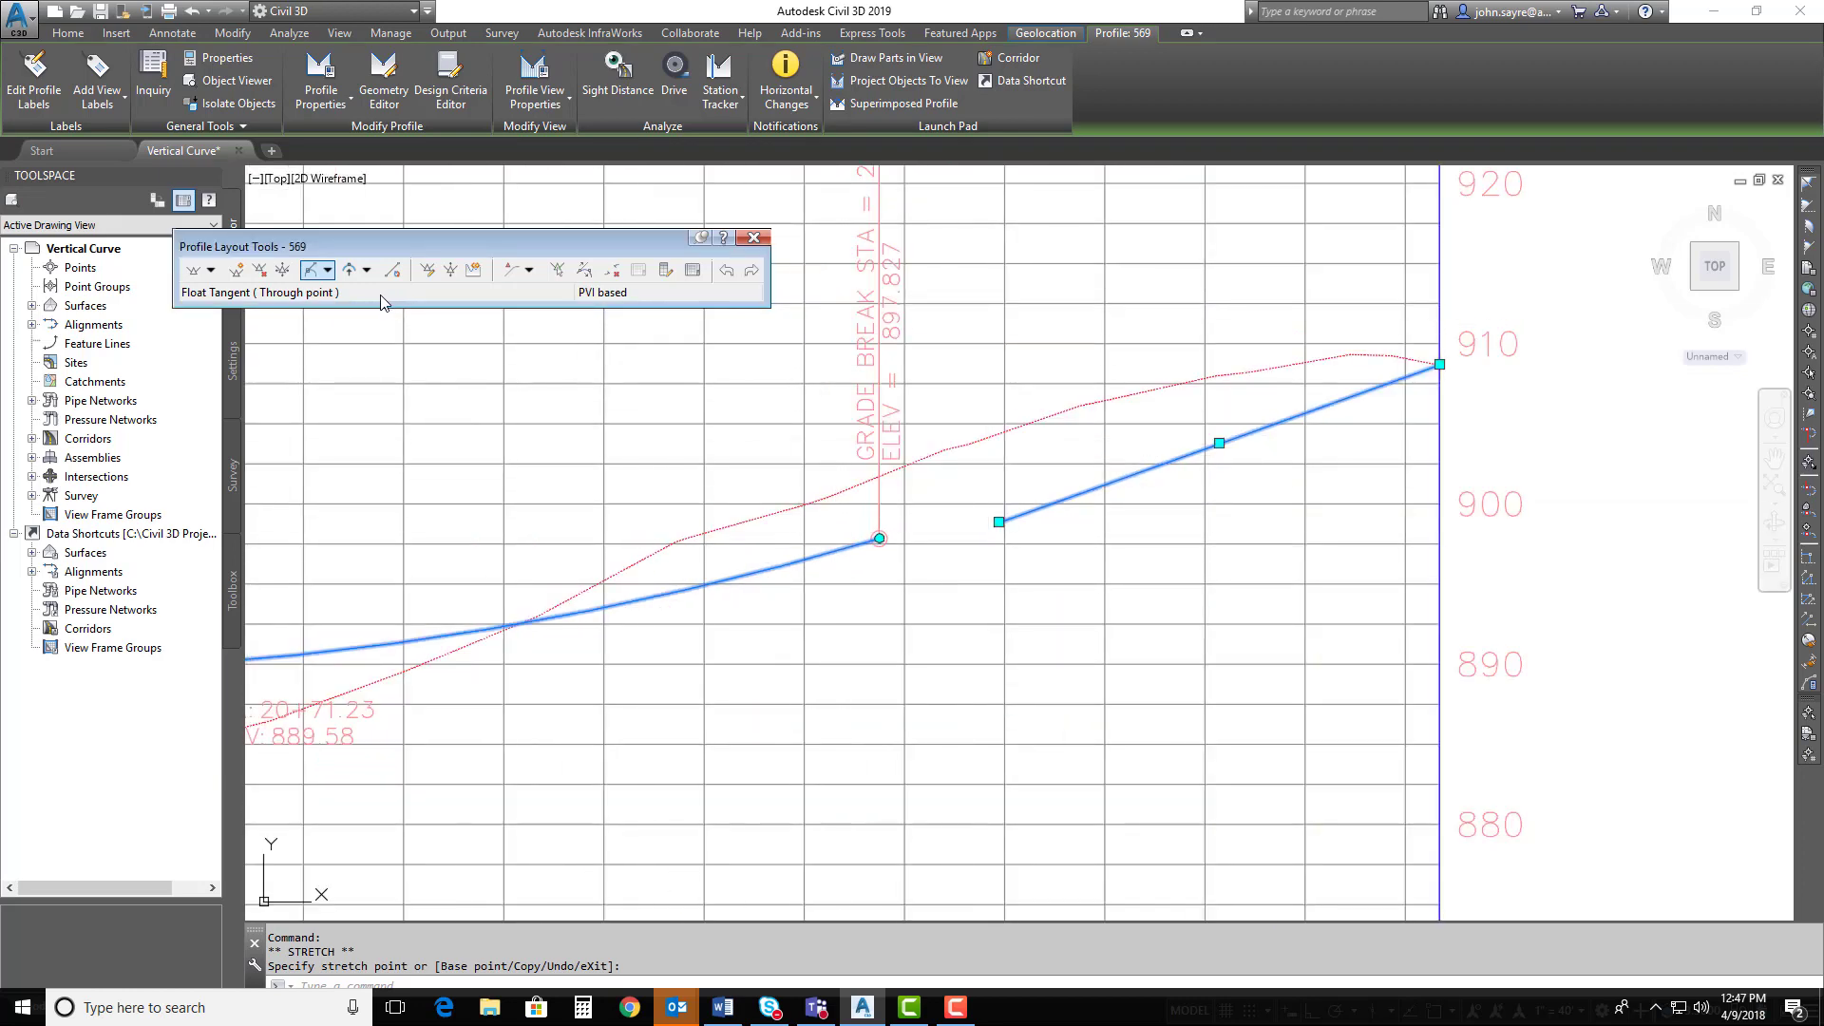
Step: Float a tangent from the sag curve through the profile's right end point
click(320, 273)
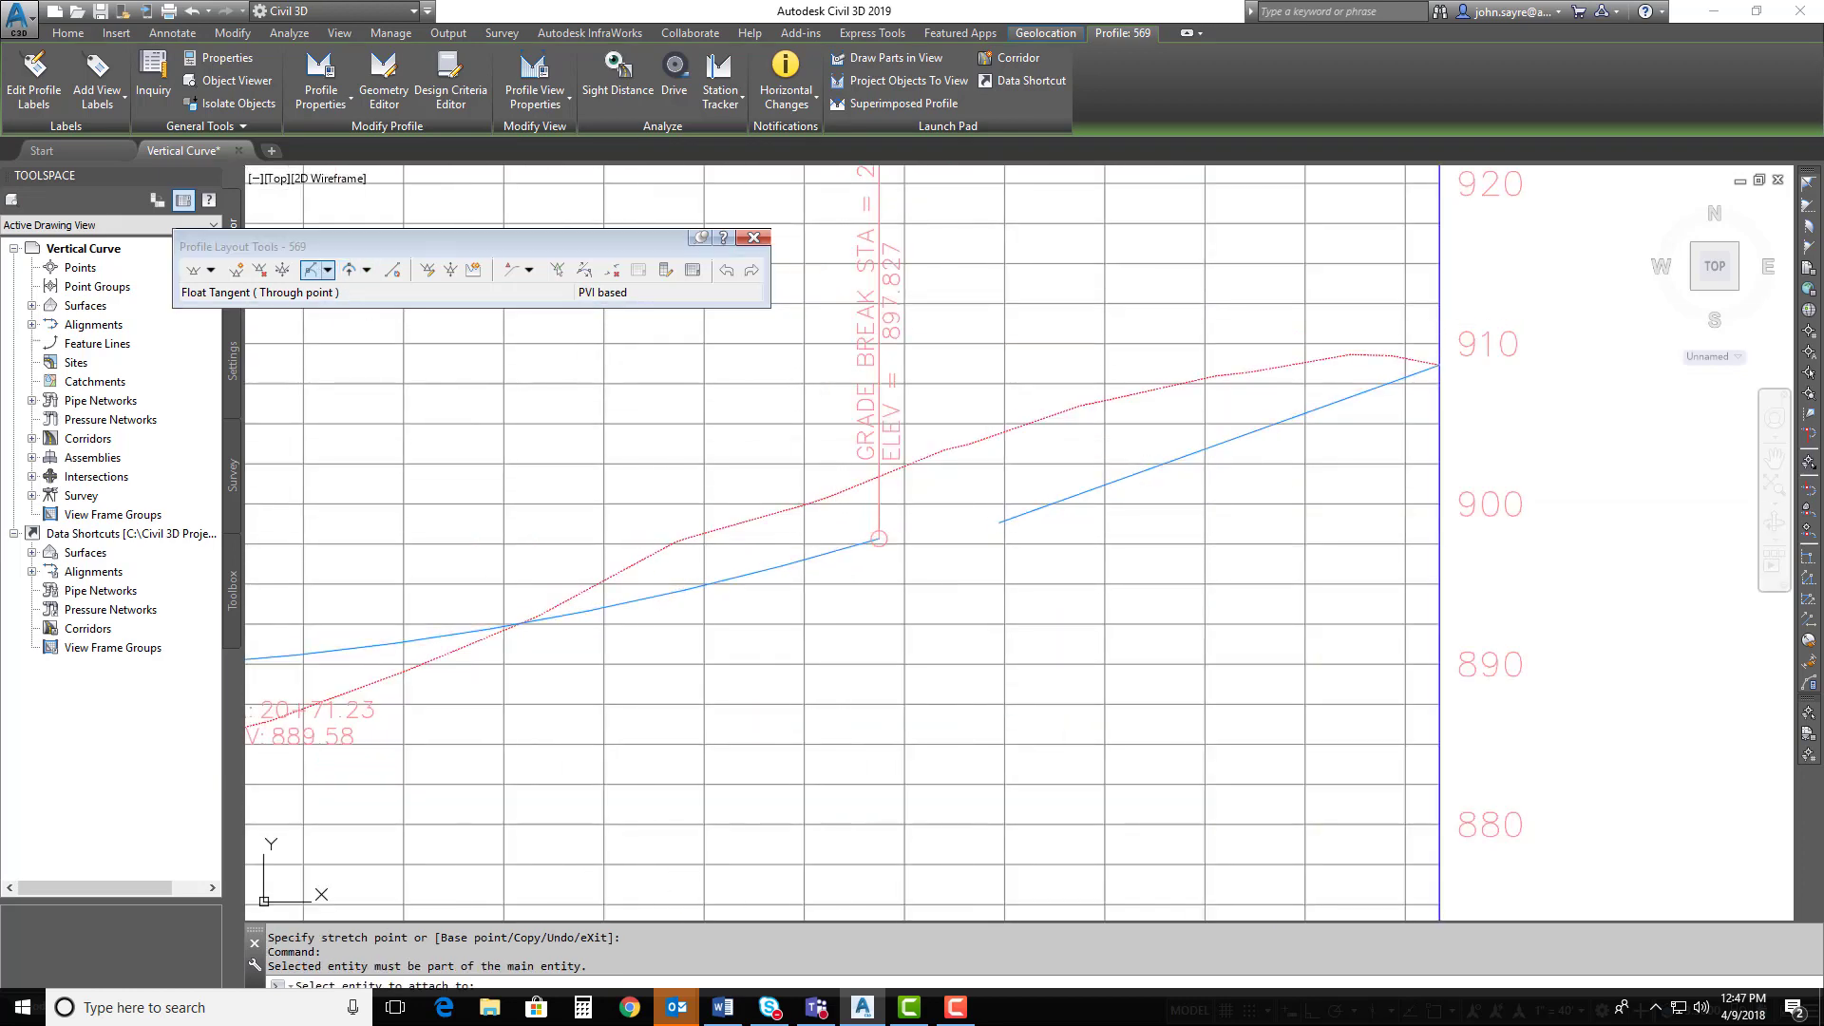
click(855, 549)
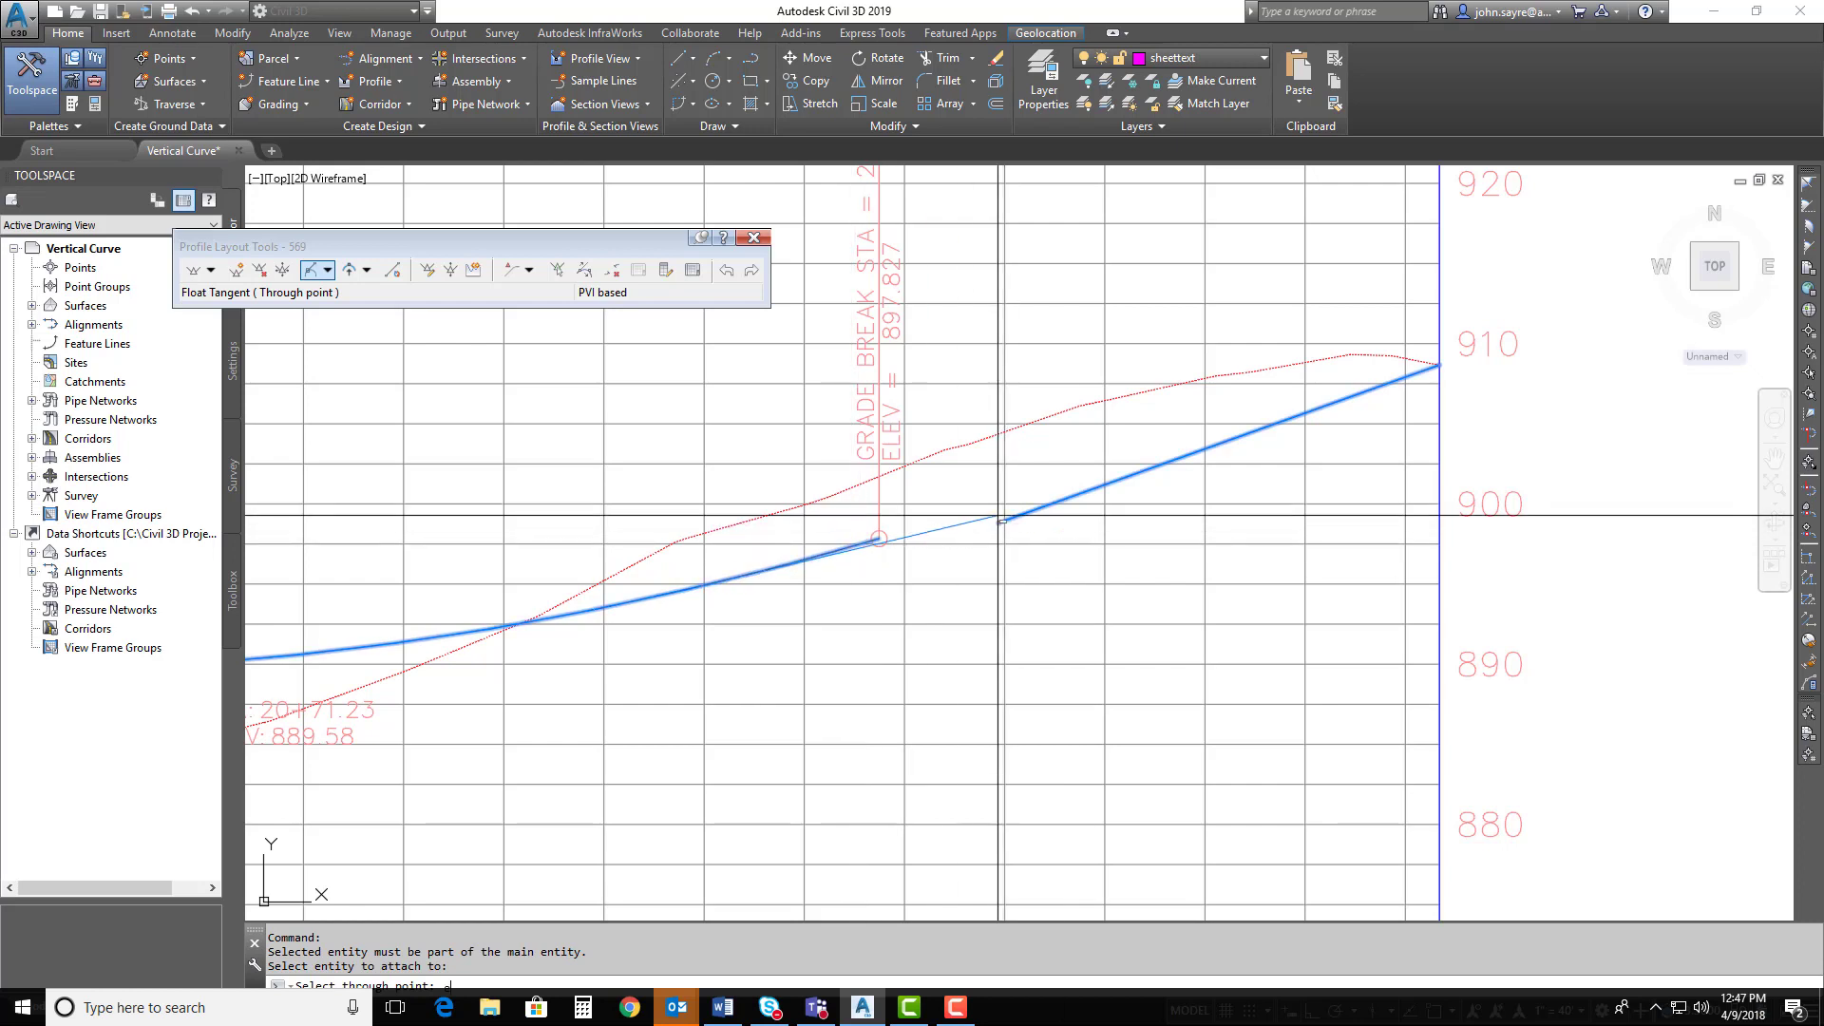
click(999, 522)
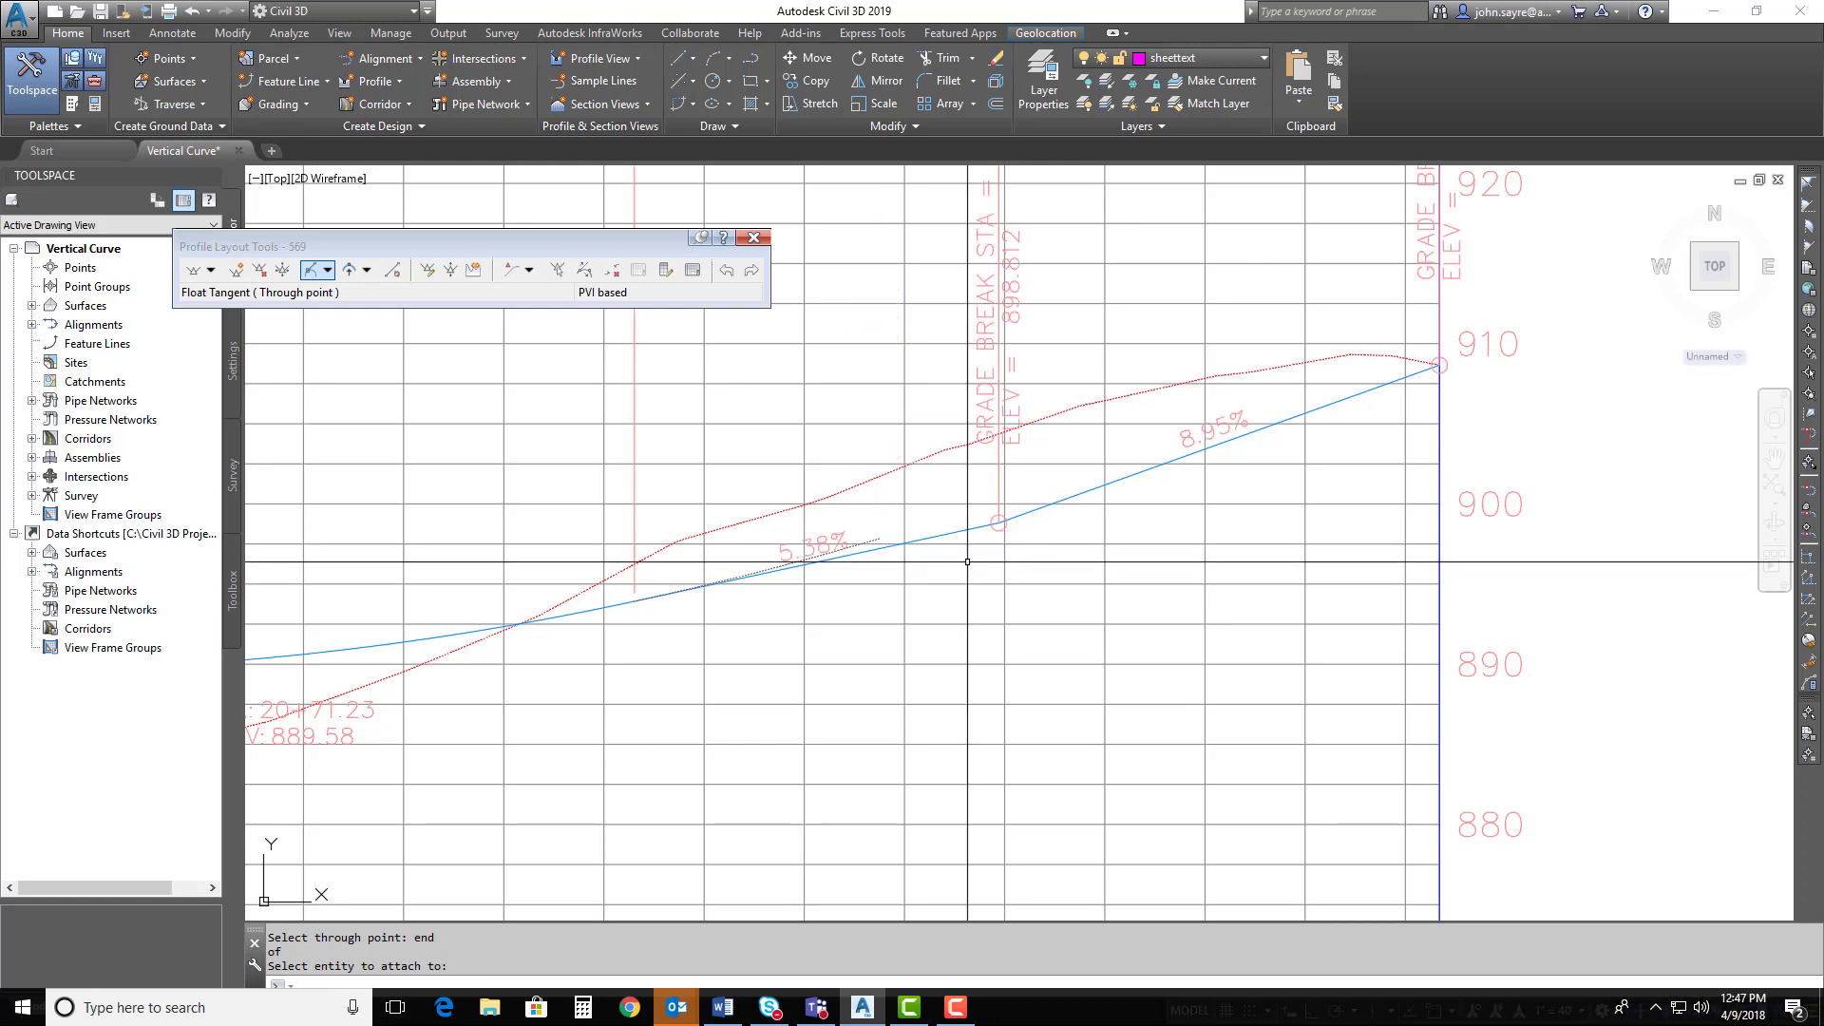
scroll(967, 561, down, 5)
middle_drag(778, 606, 1149, 710)
middle_drag(1035, 374, 1031, 434)
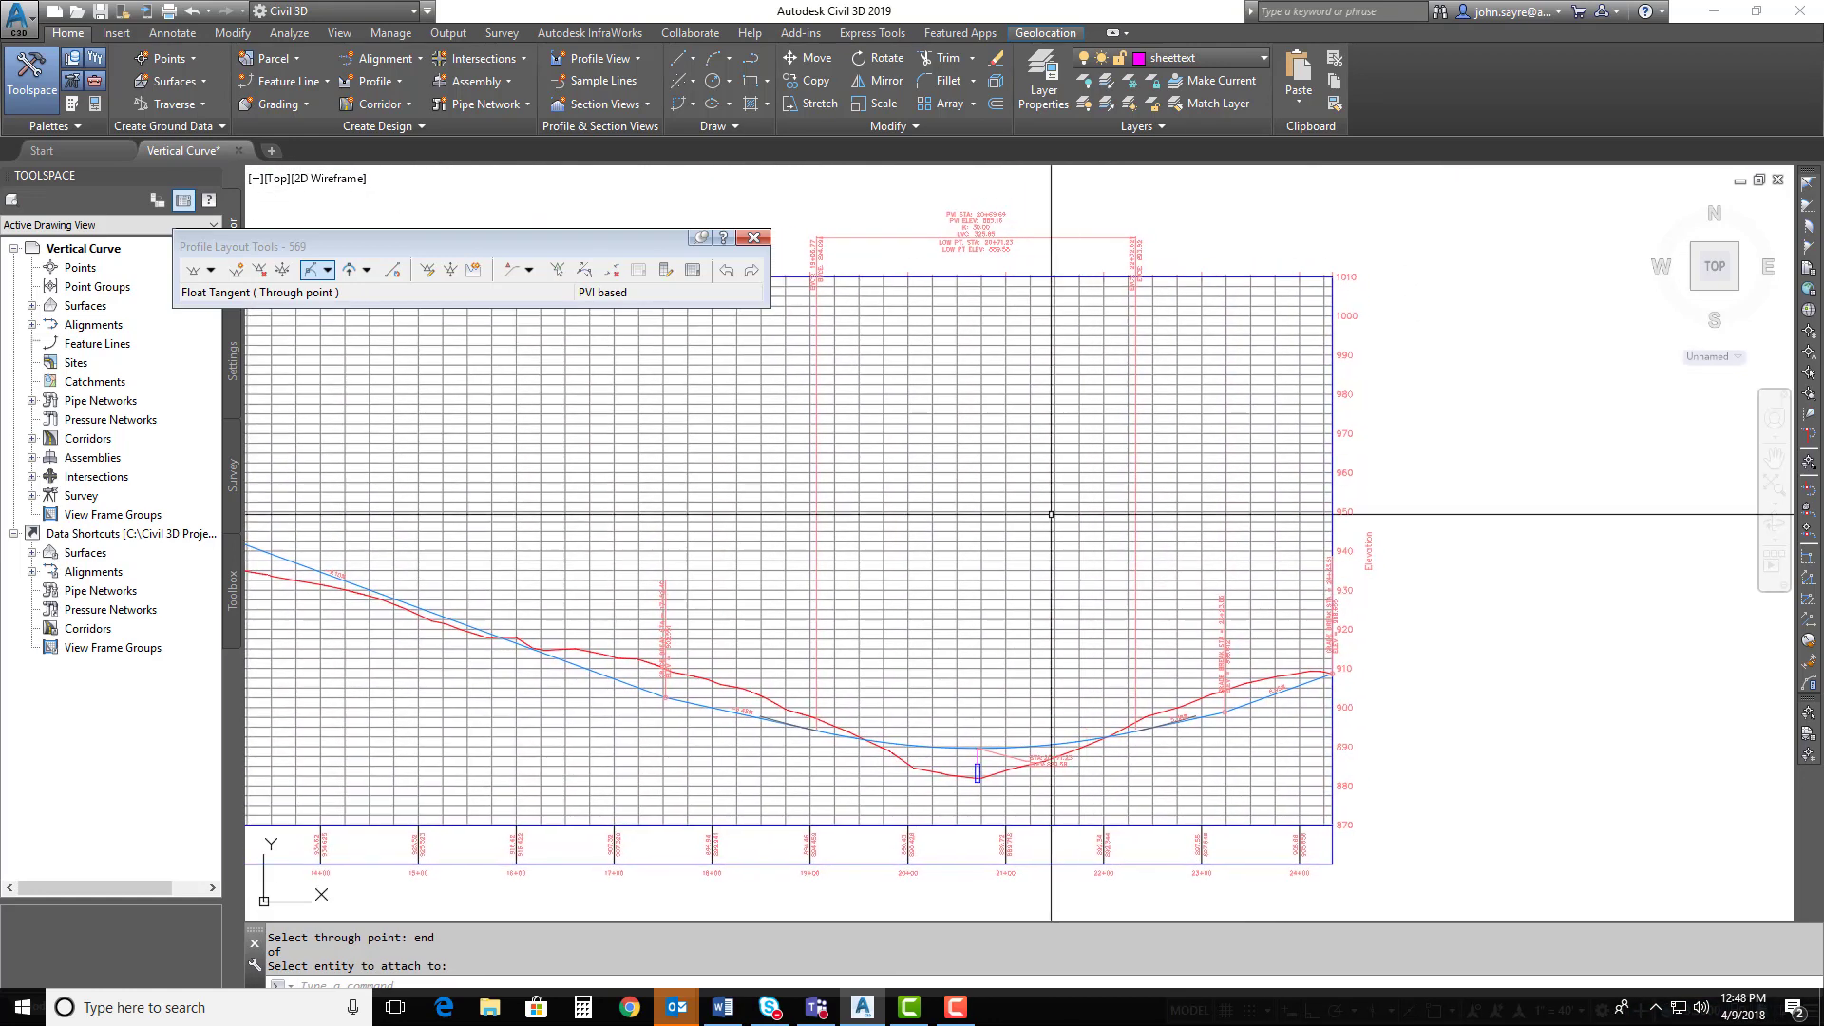
Step: Move the sag curve's label group down near the curve
key(Escape)
click(977, 236)
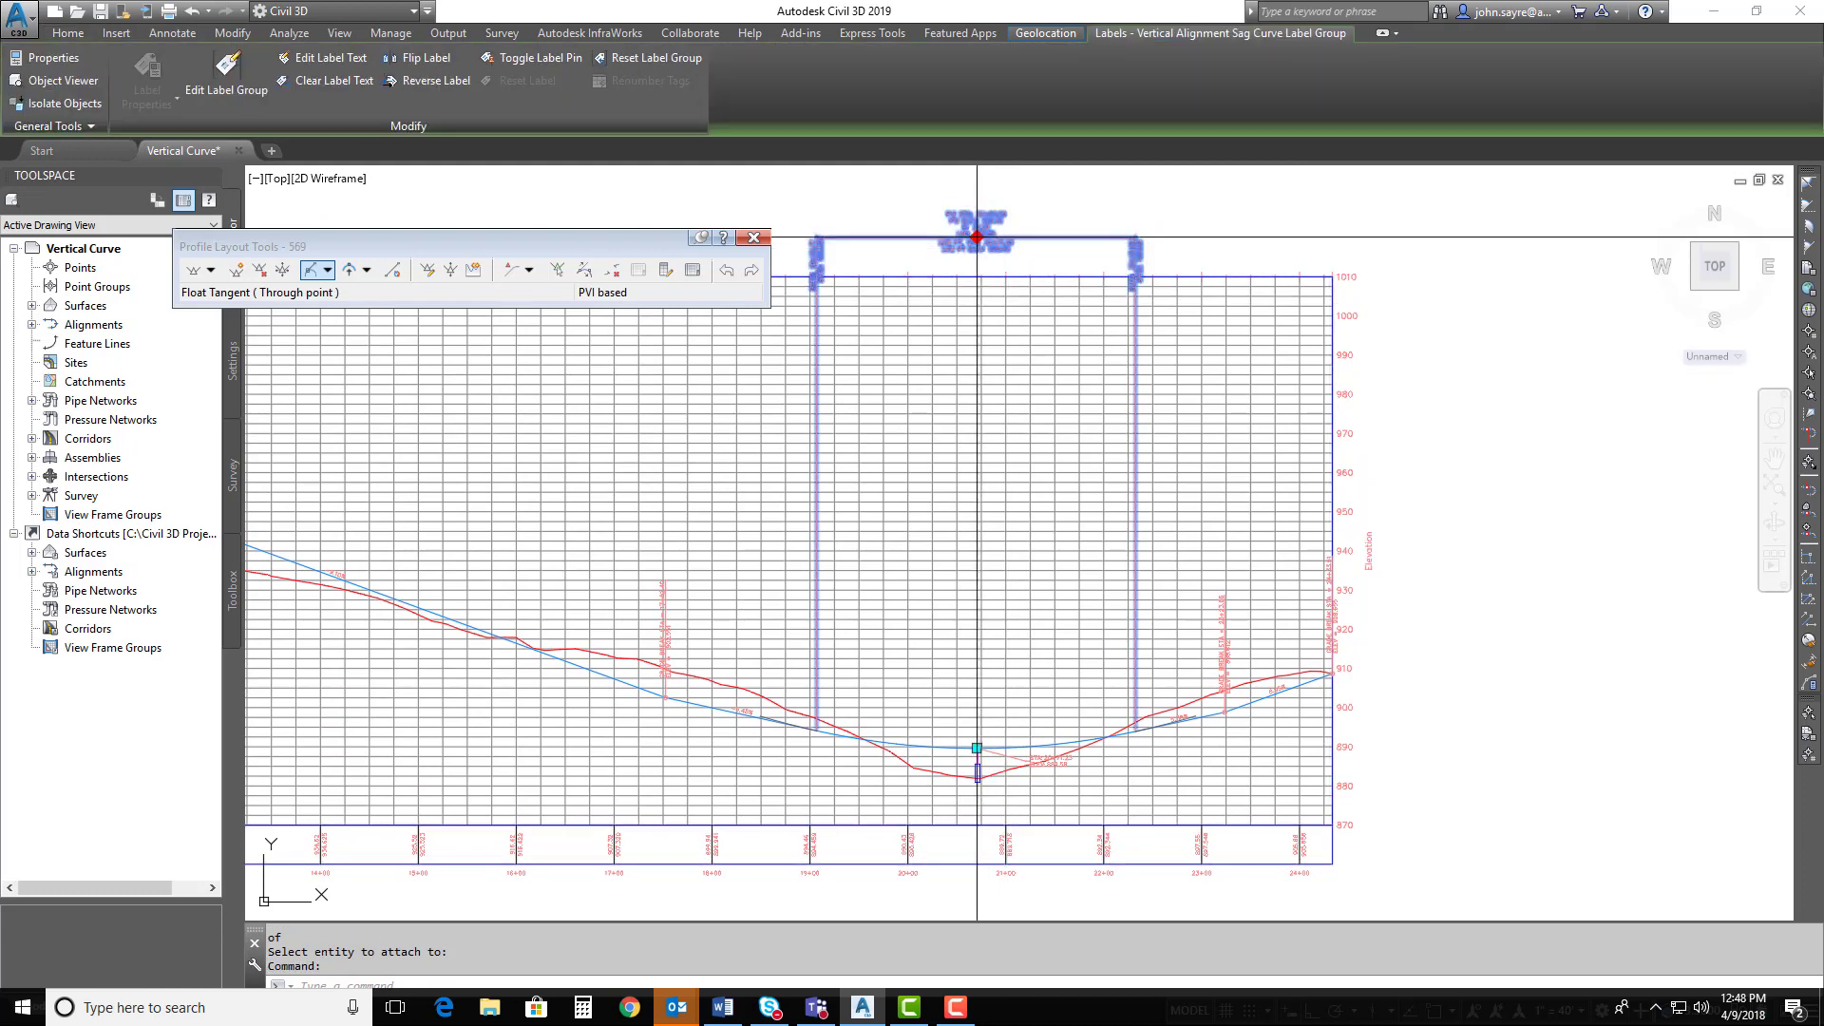
click(976, 590)
scroll(842, 911, up, 2)
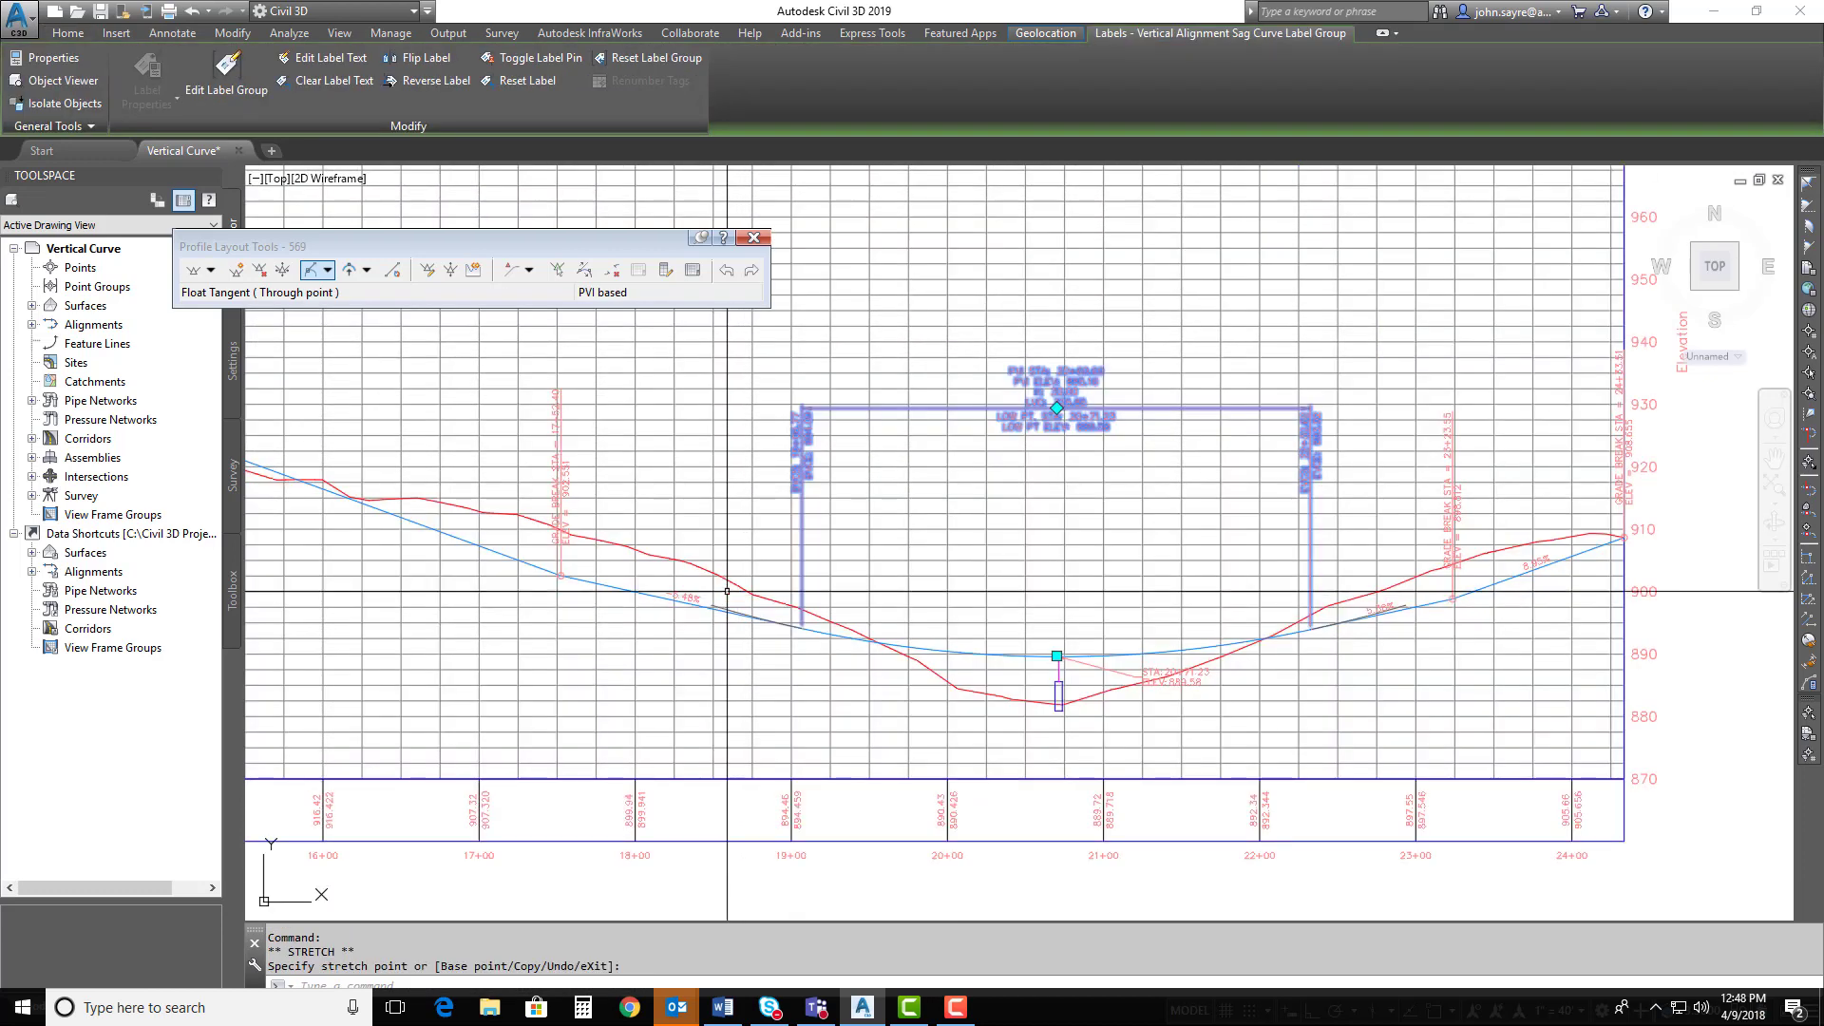
Step: Add a free parabolic vertical curve with K 30 between the left tangent and the sag curve
click(366, 271)
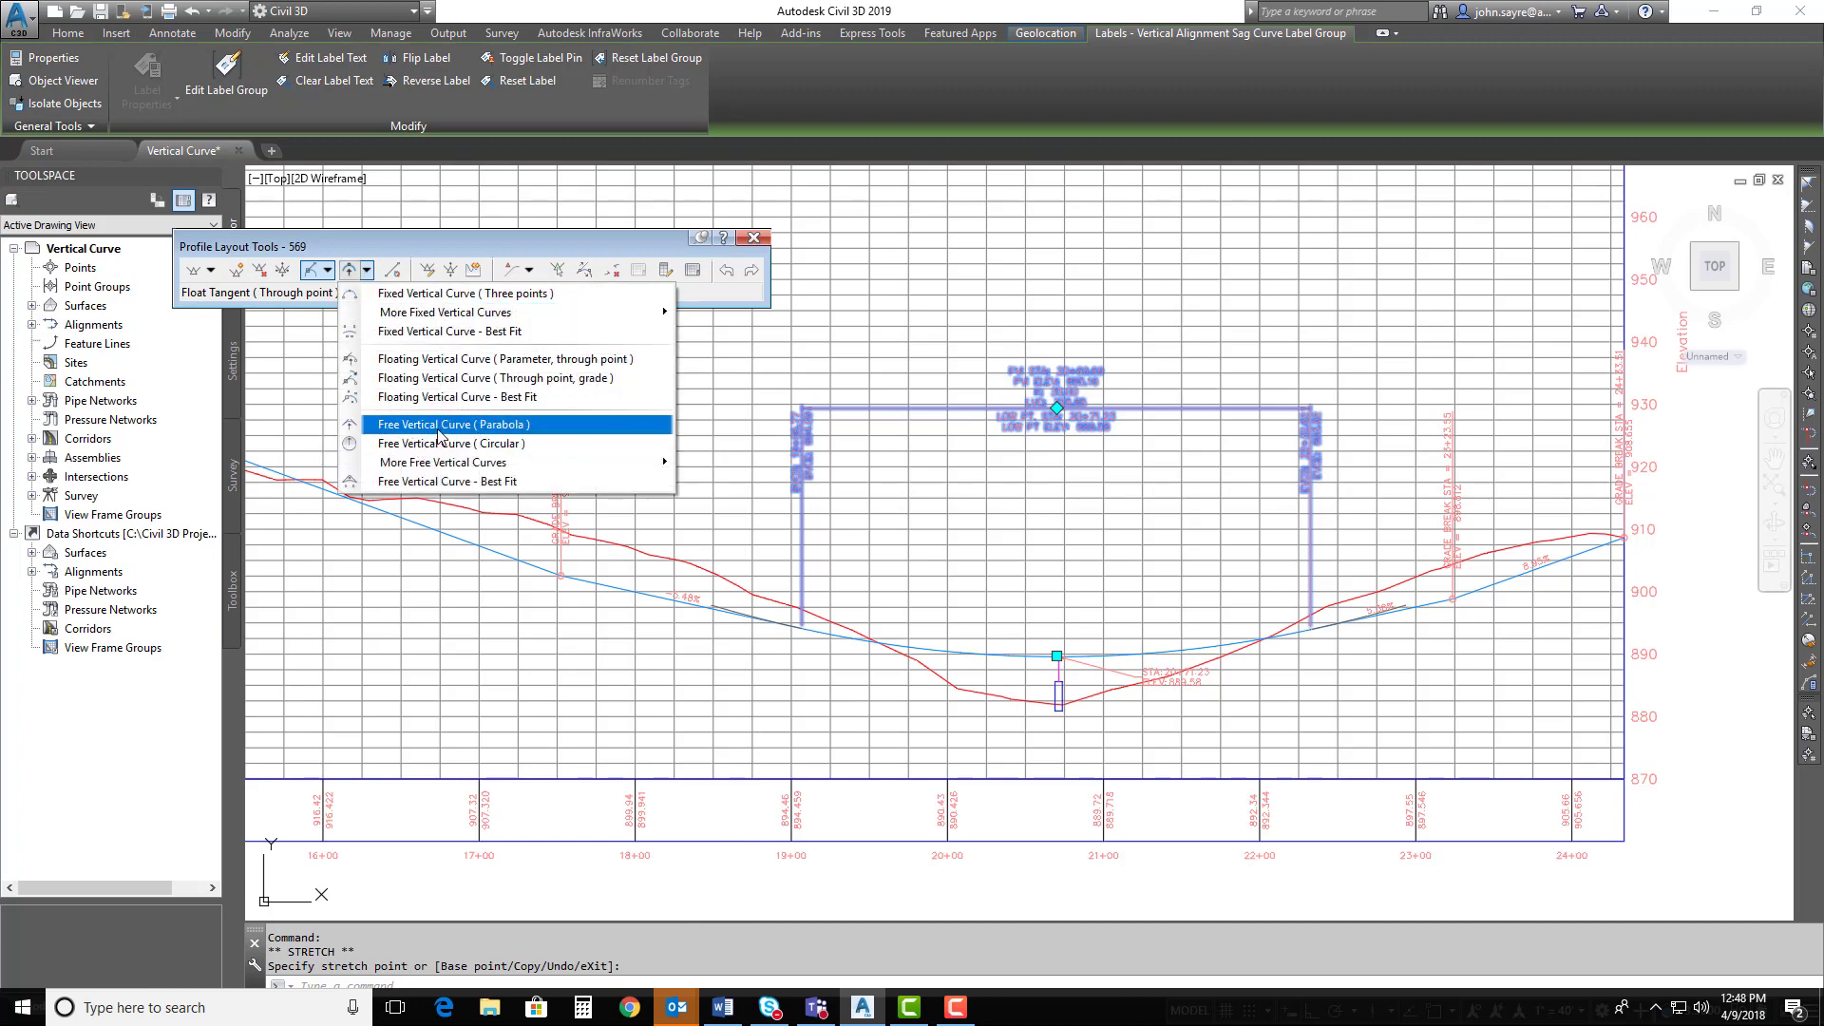
click(481, 425)
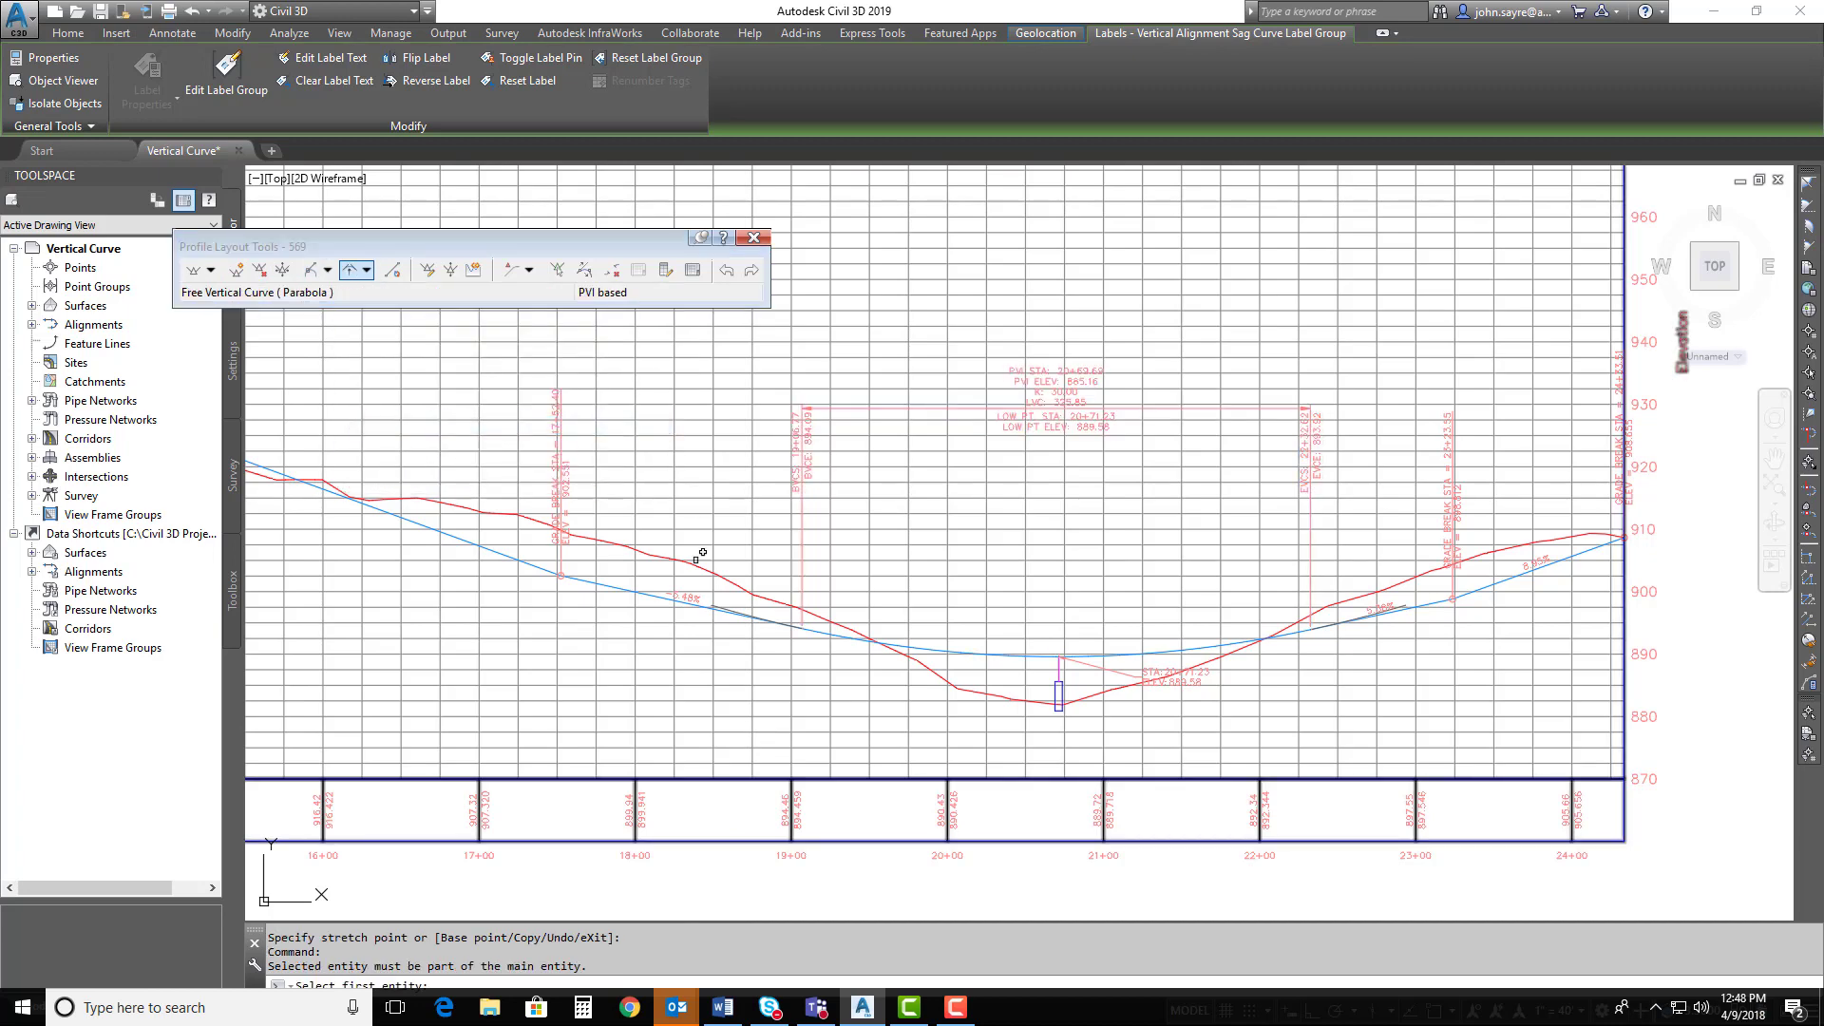
click(537, 567)
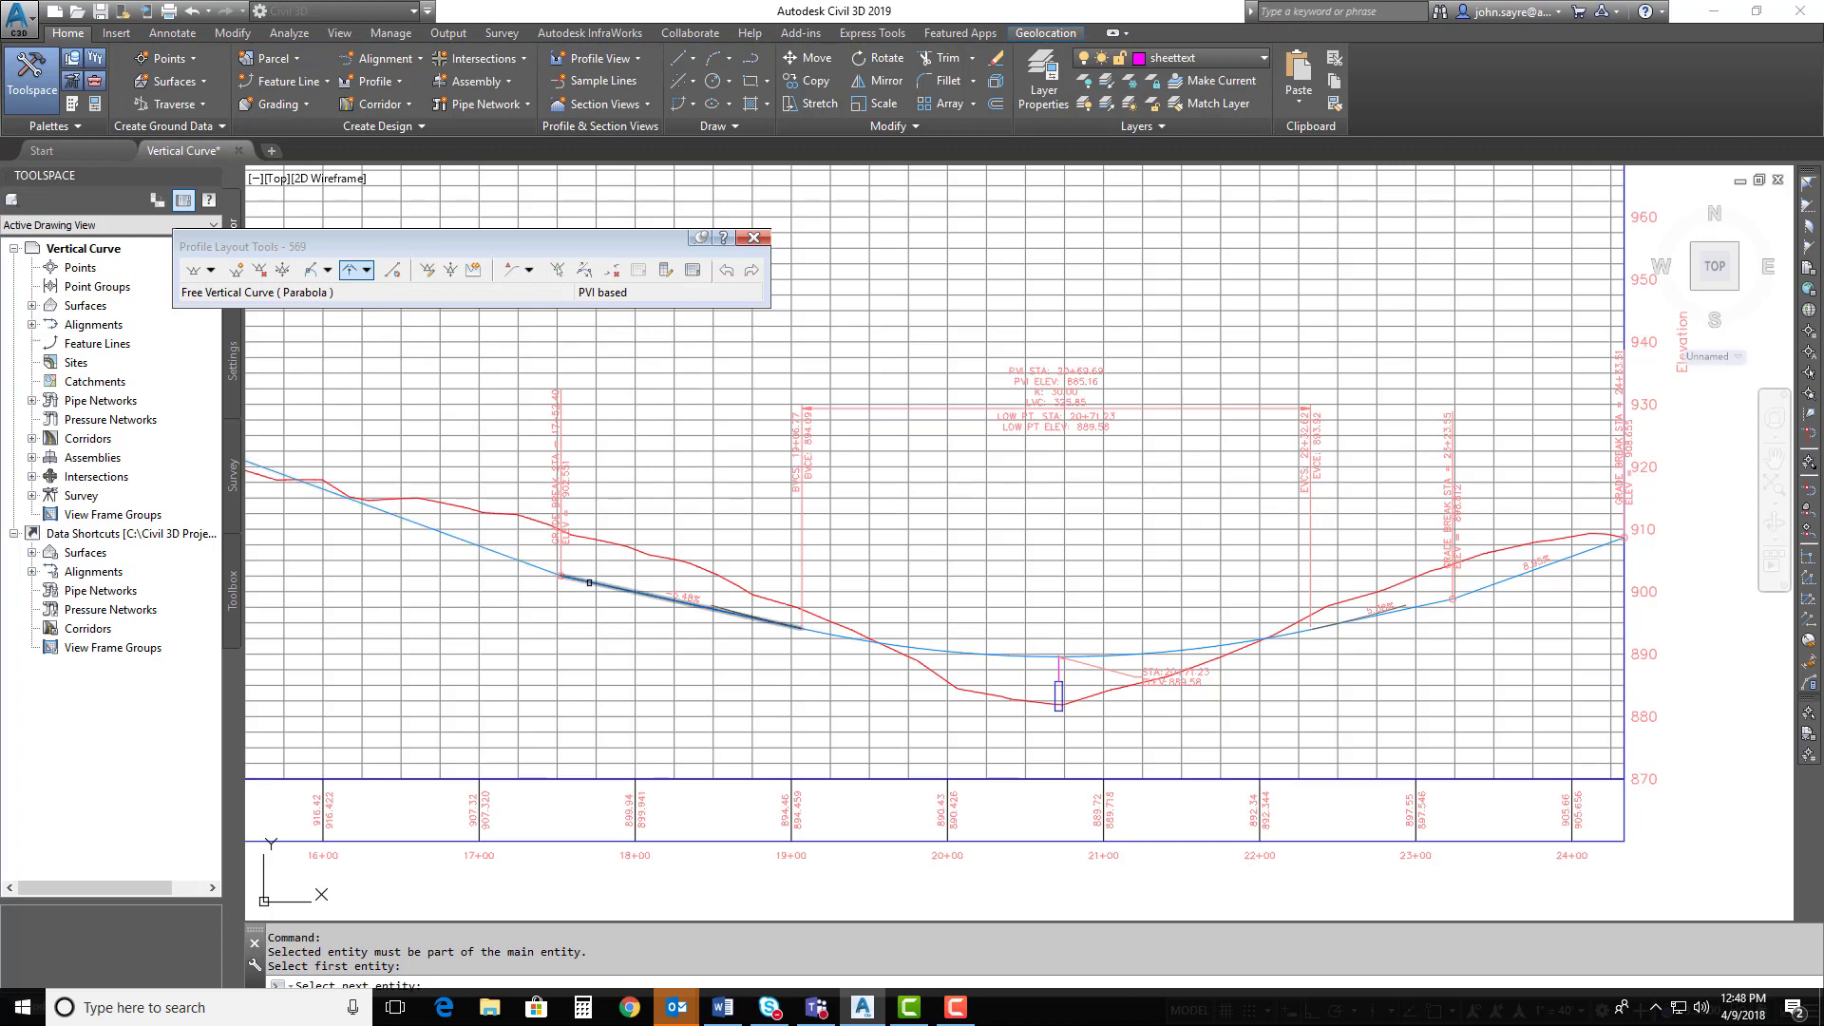
click(447, 534)
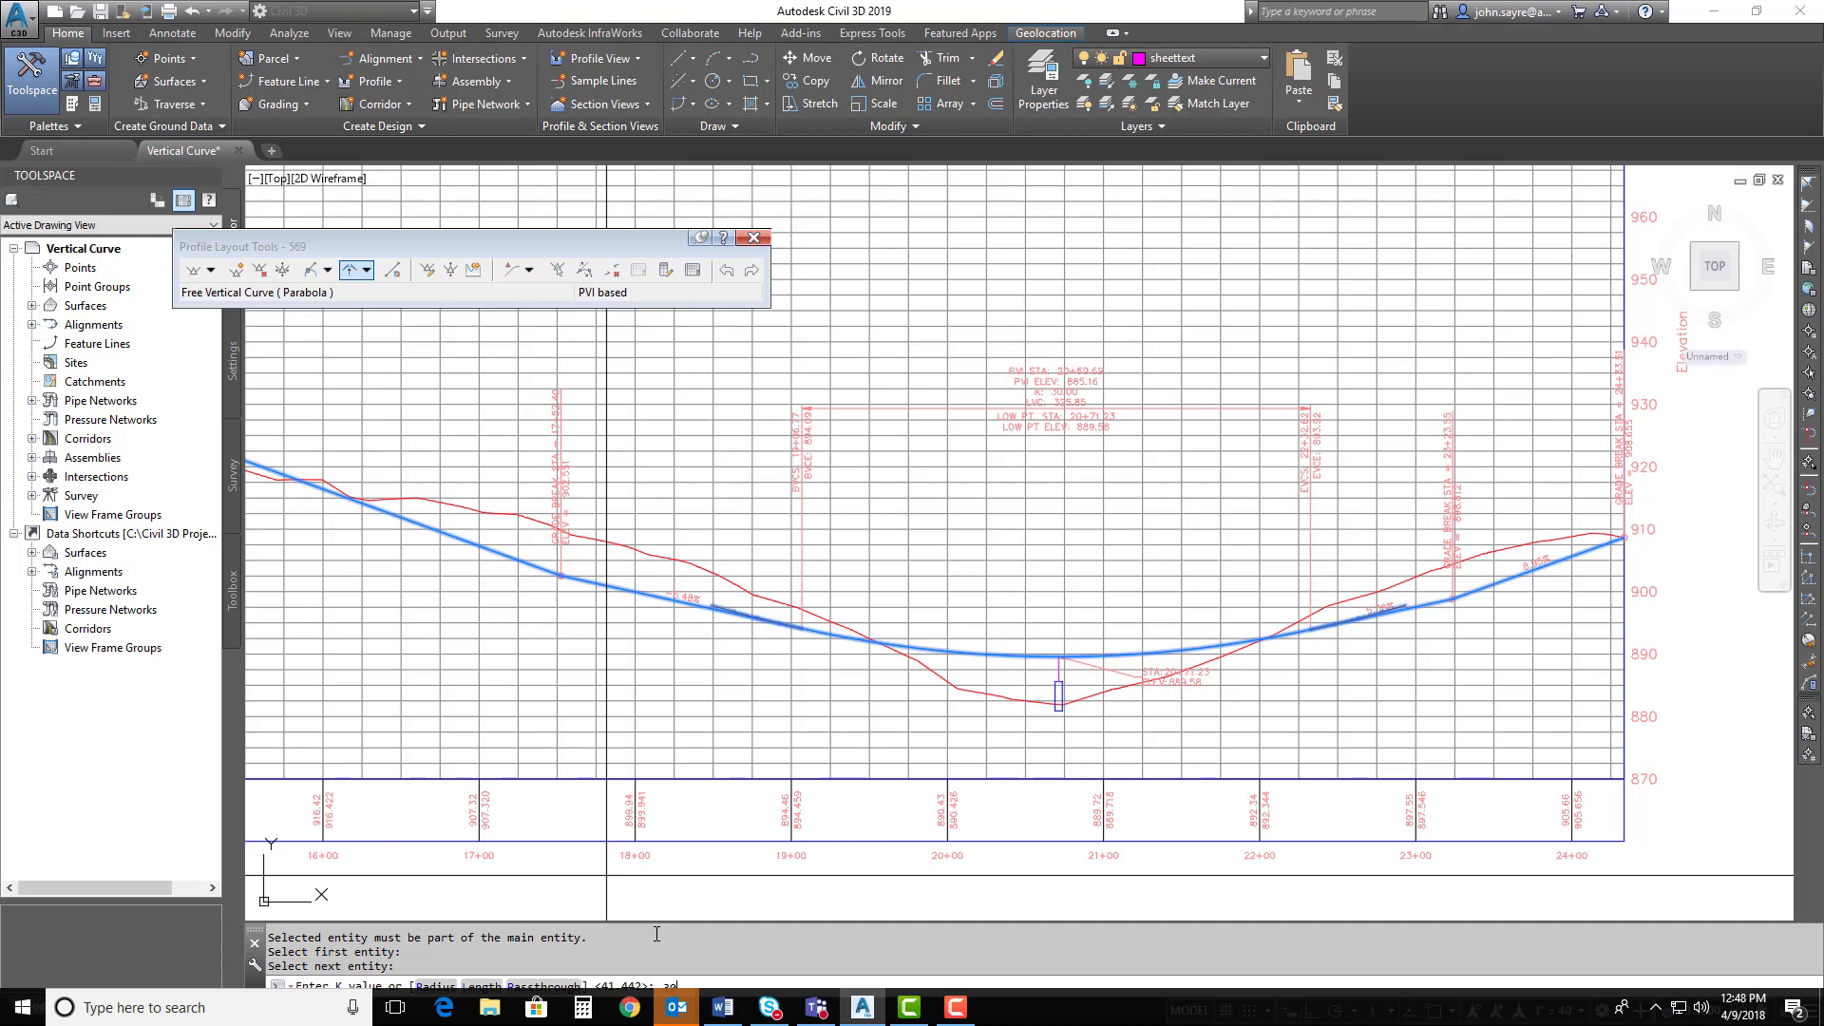
key(Return)
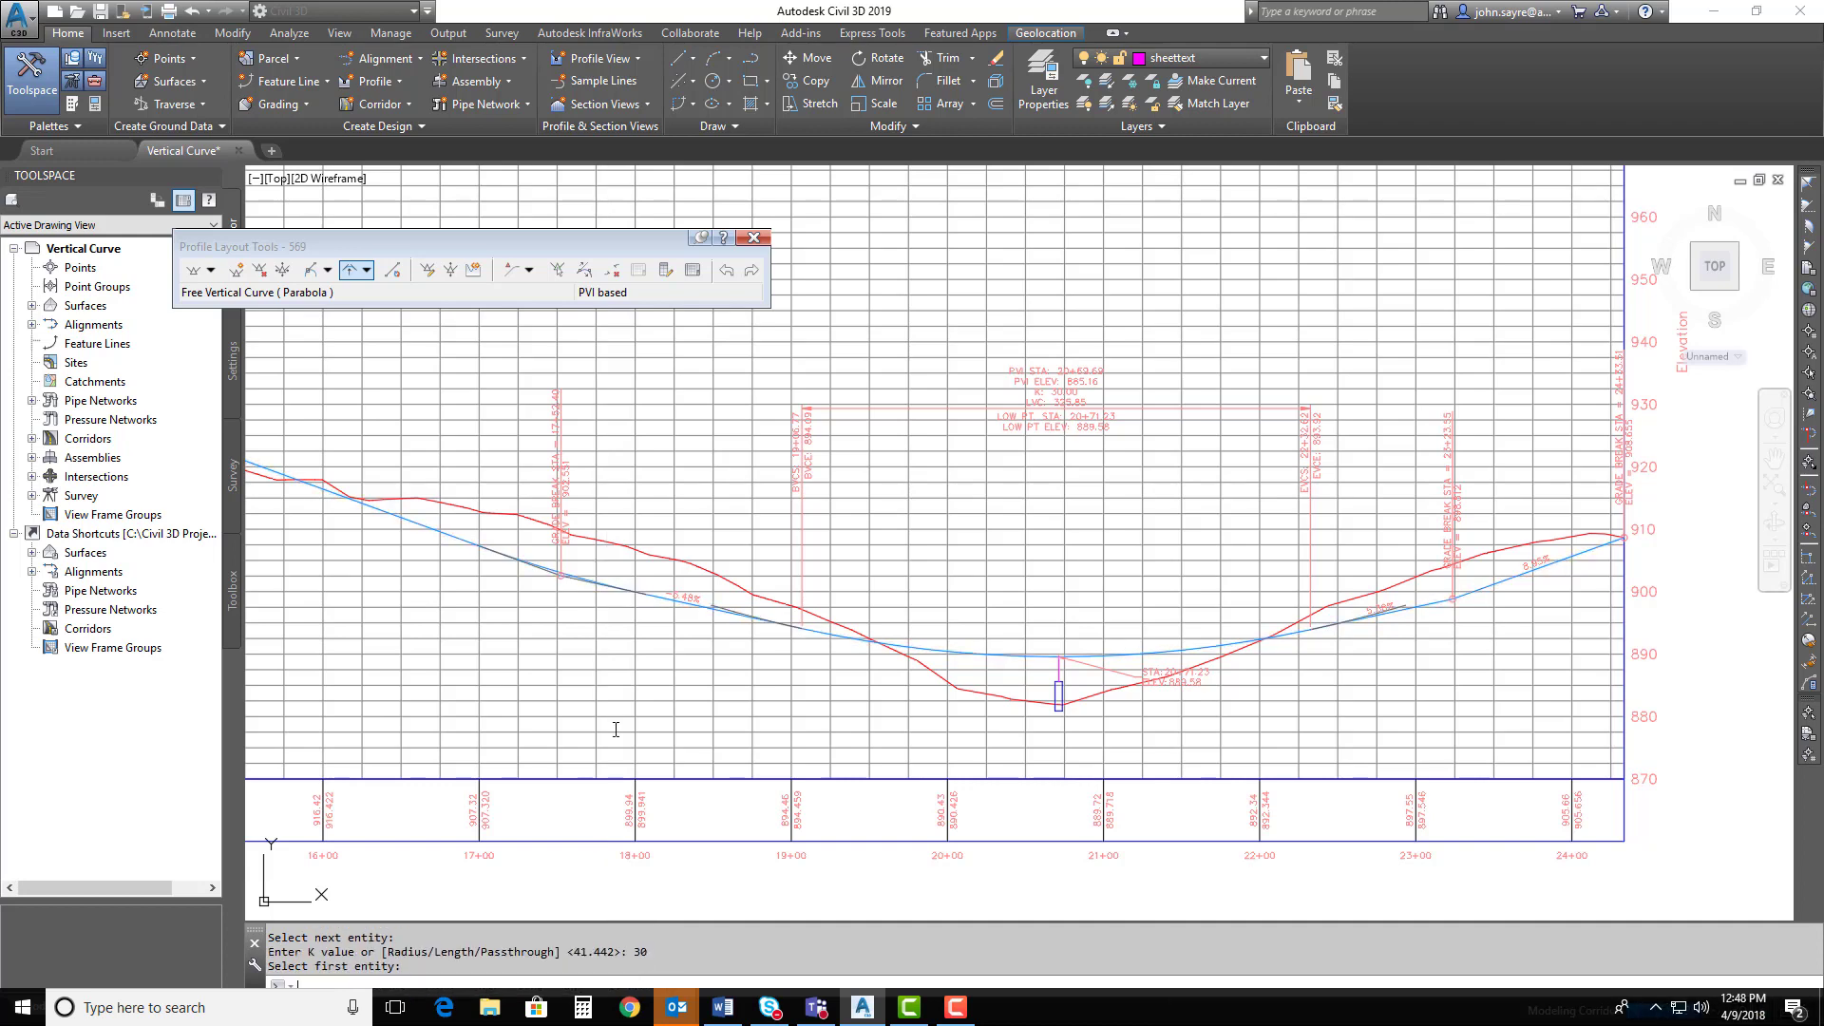
scroll(620, 559, down, 2)
scroll(646, 662, up, 2)
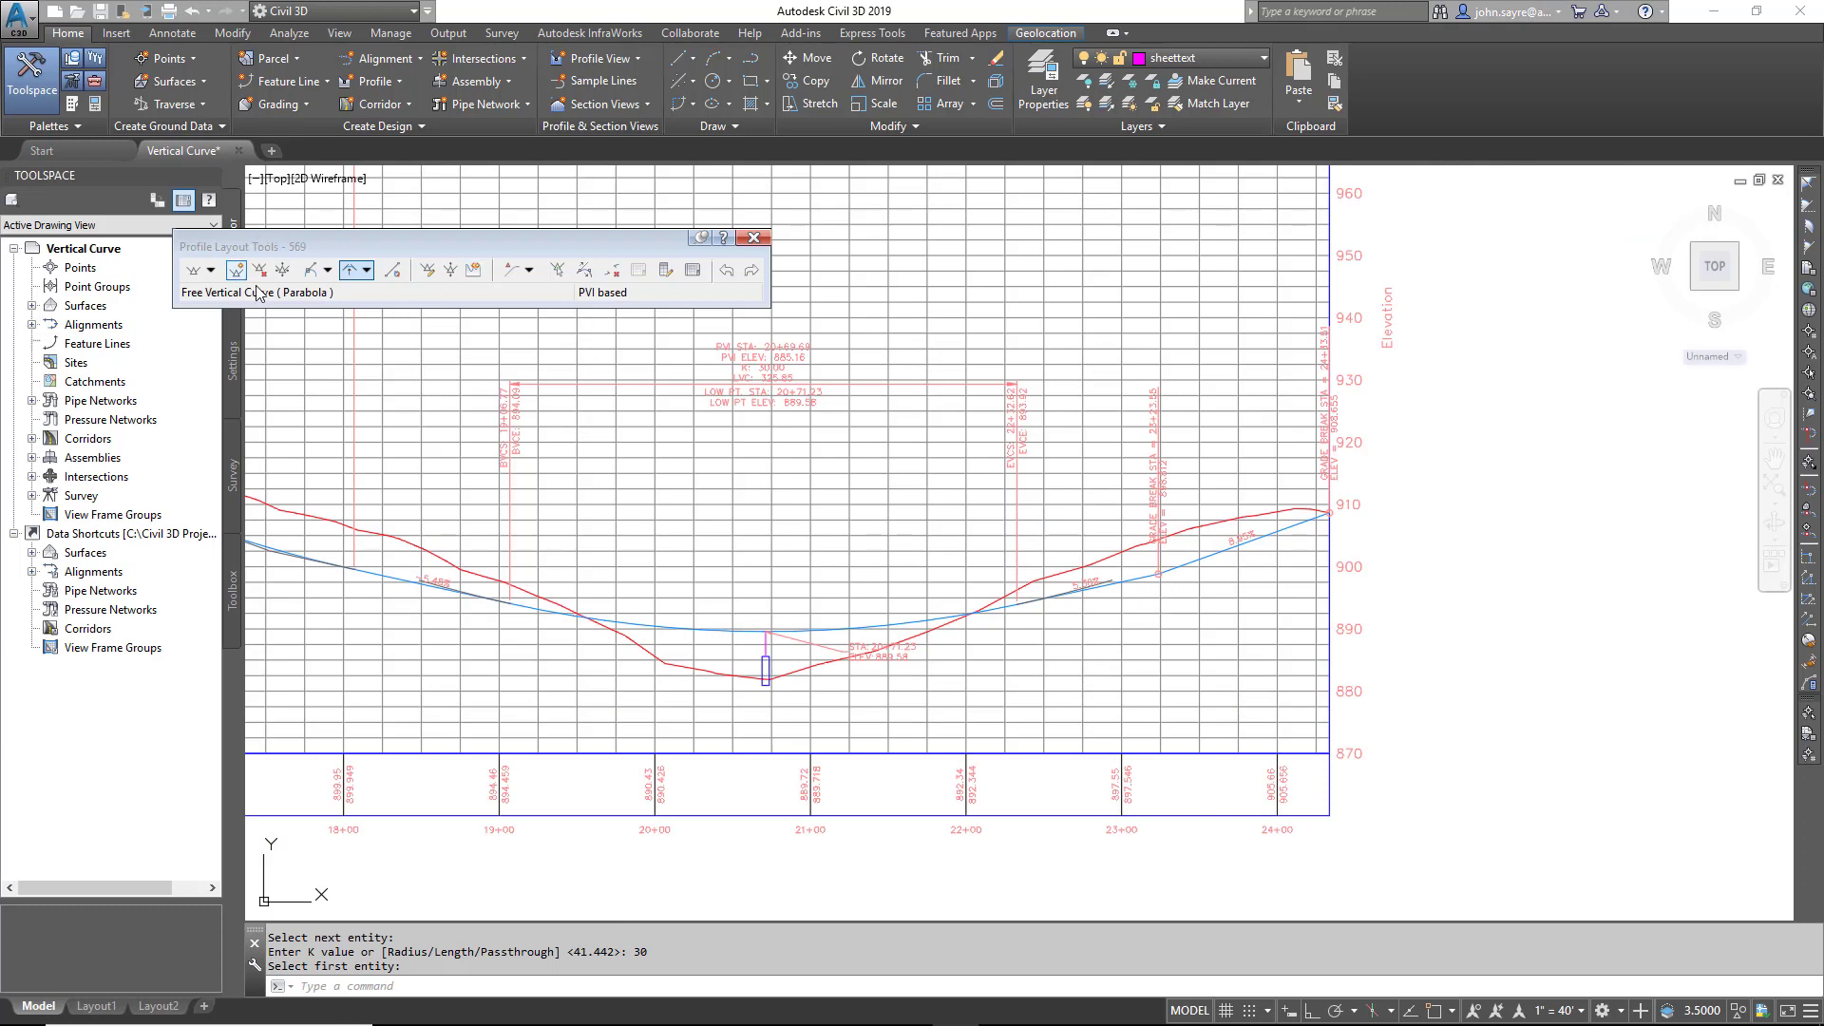
Step: Add a second K 30 free parabolic curve on the right side of the sag curve
click(350, 272)
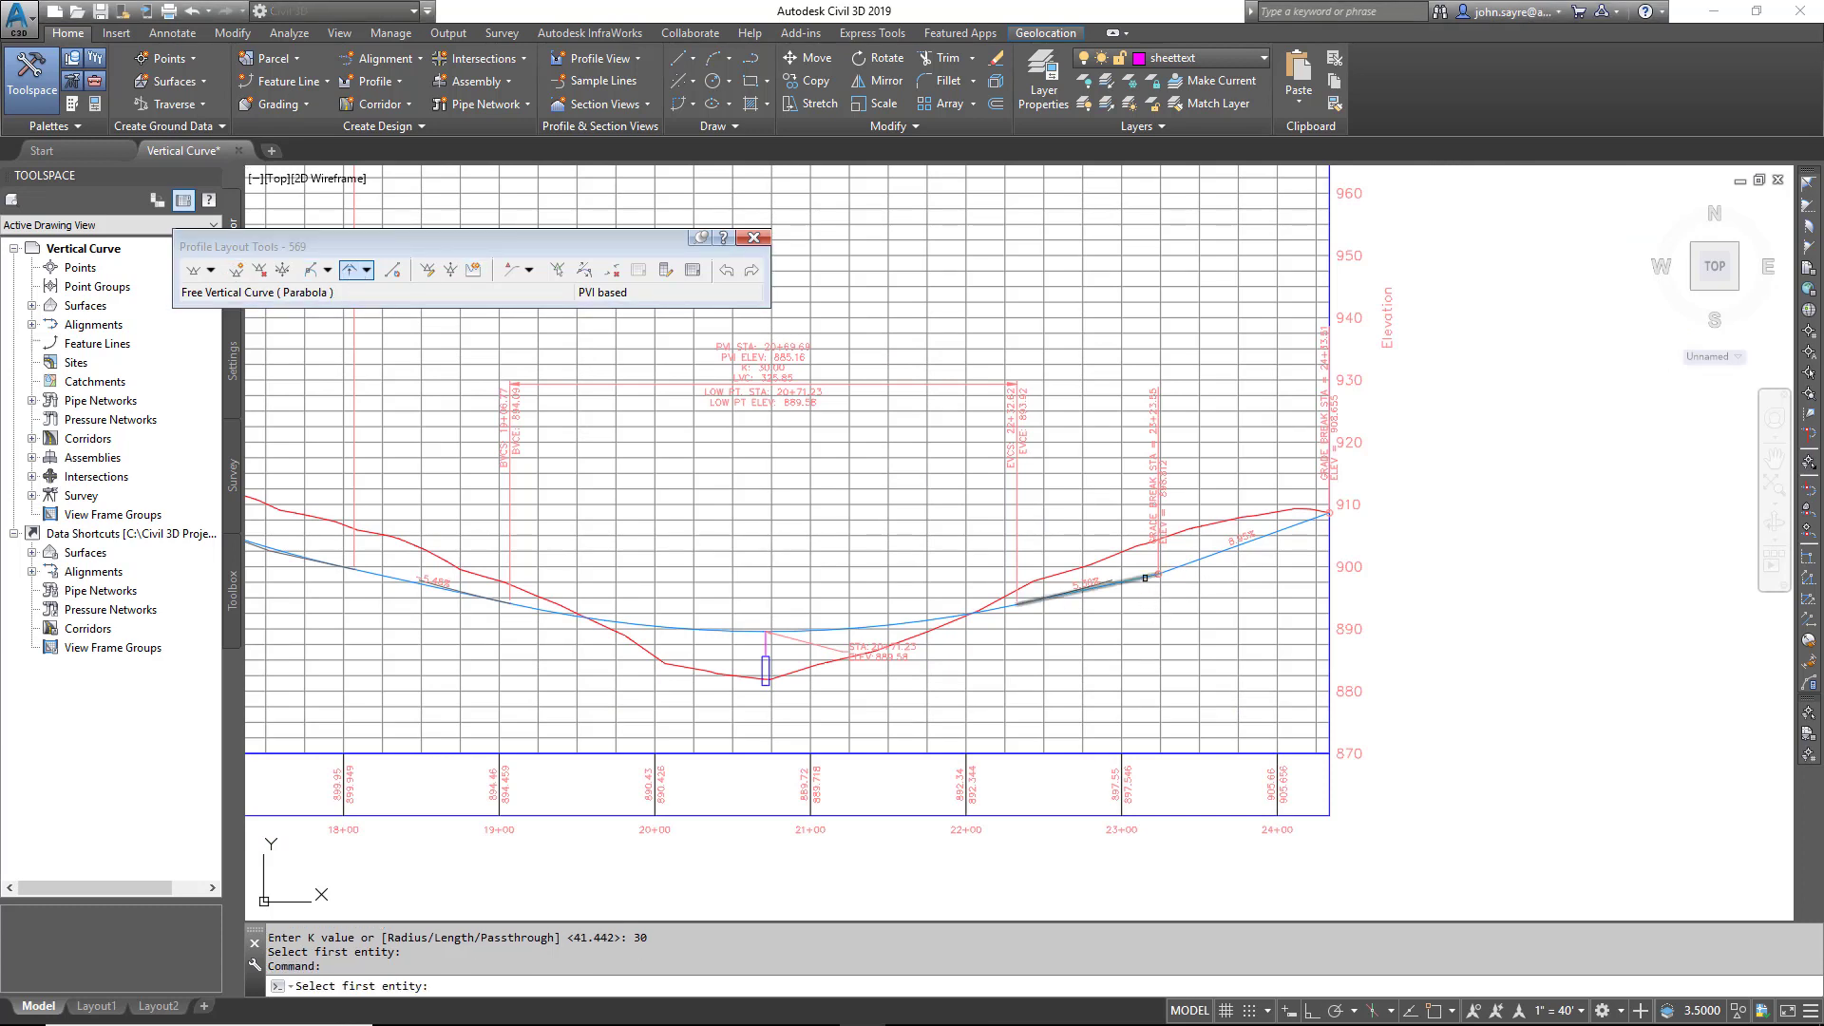
click(1185, 567)
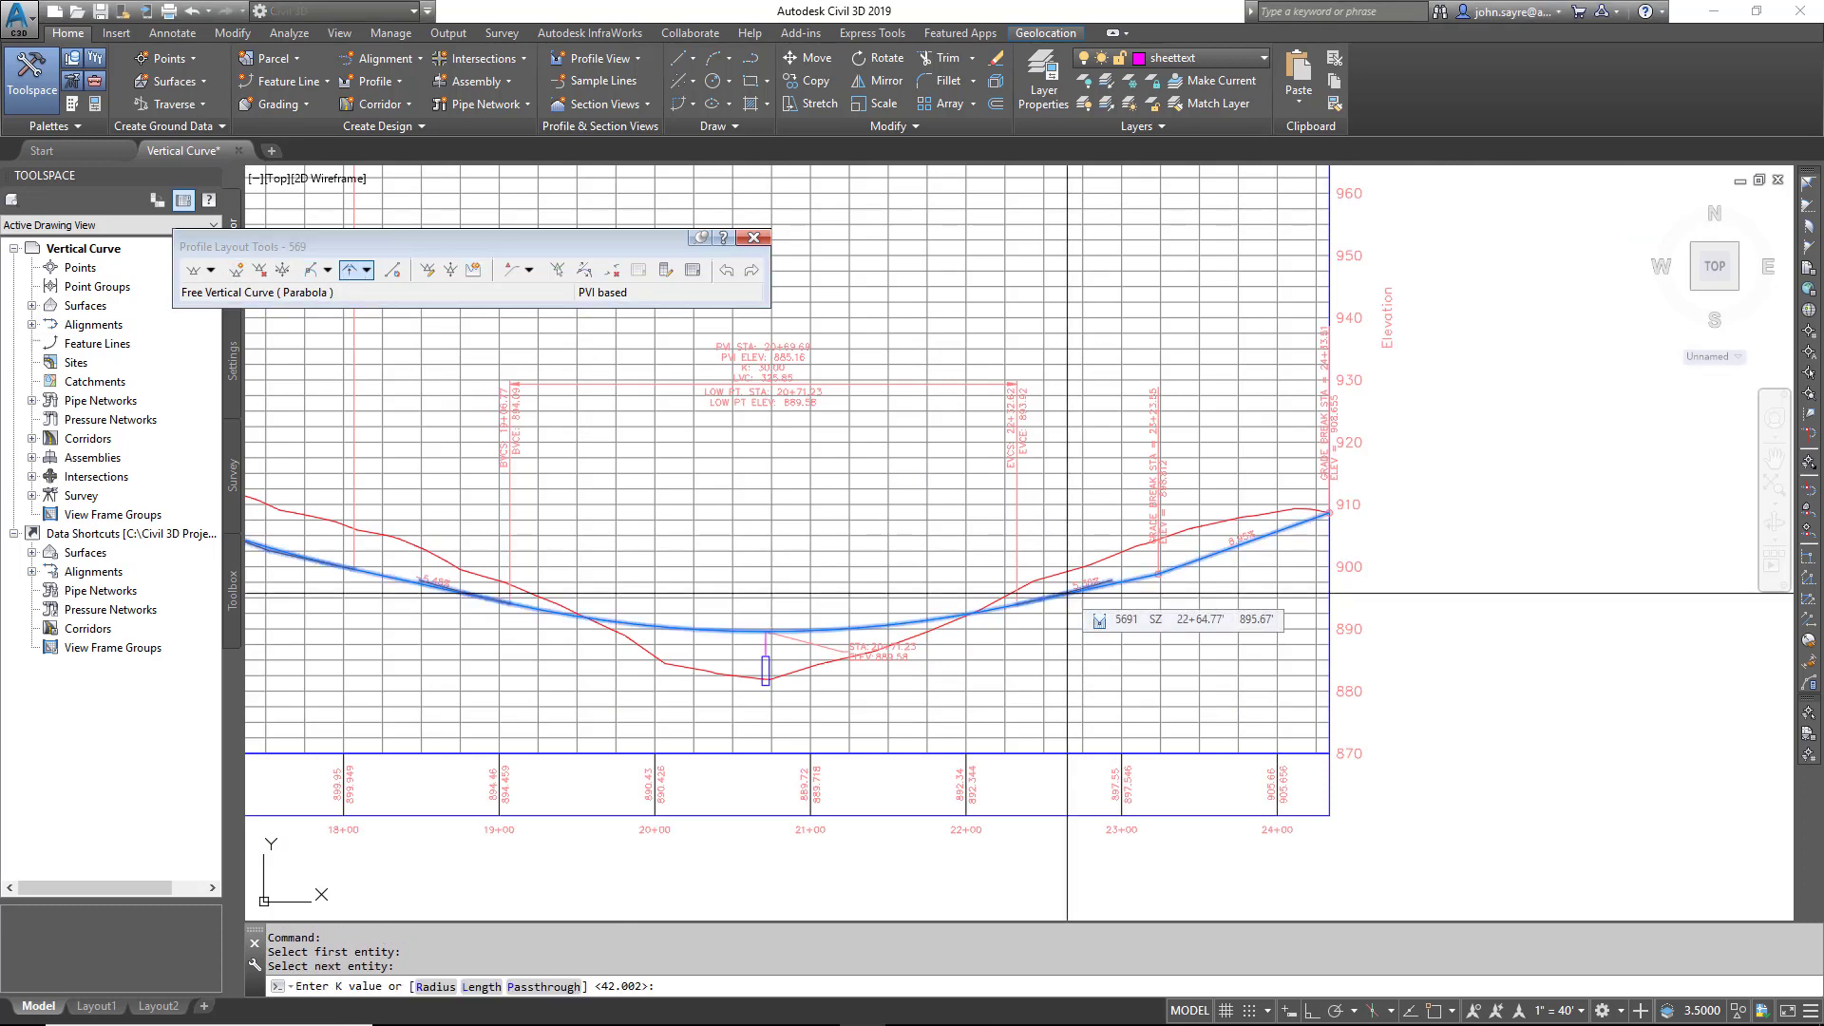
text(30)
key(Return)
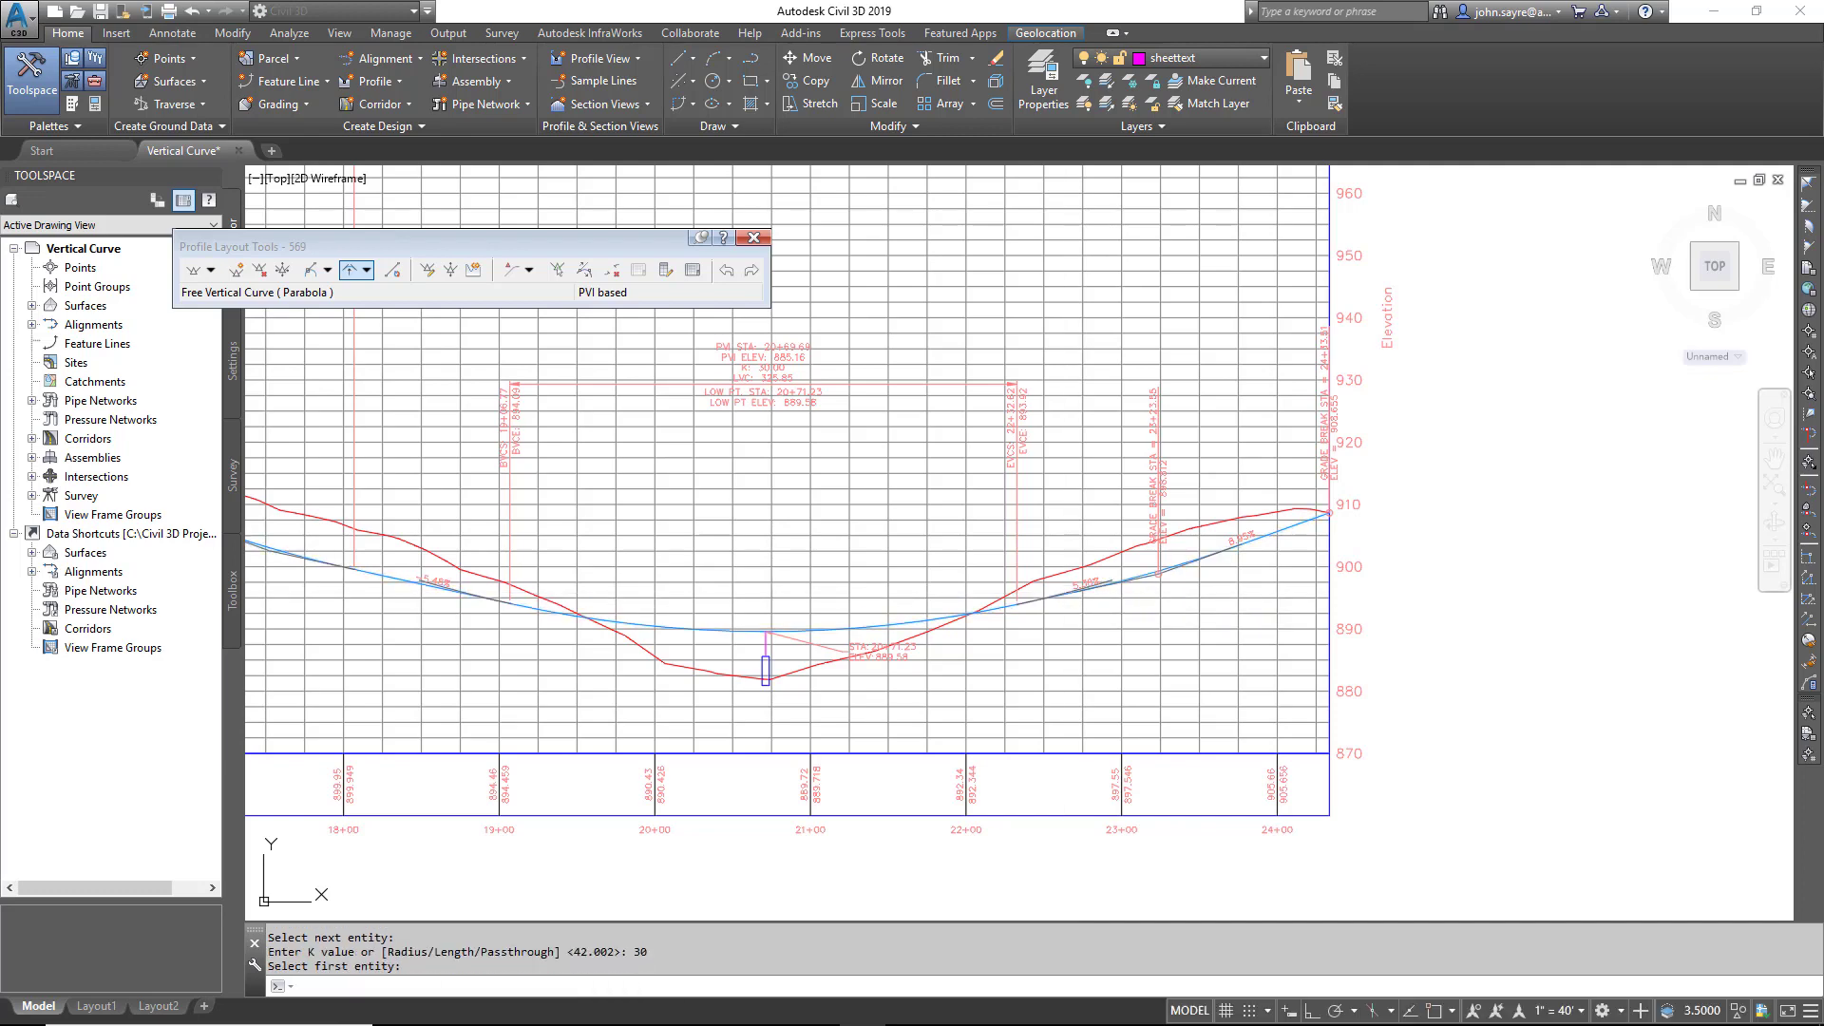
scroll(846, 387, down, 3)
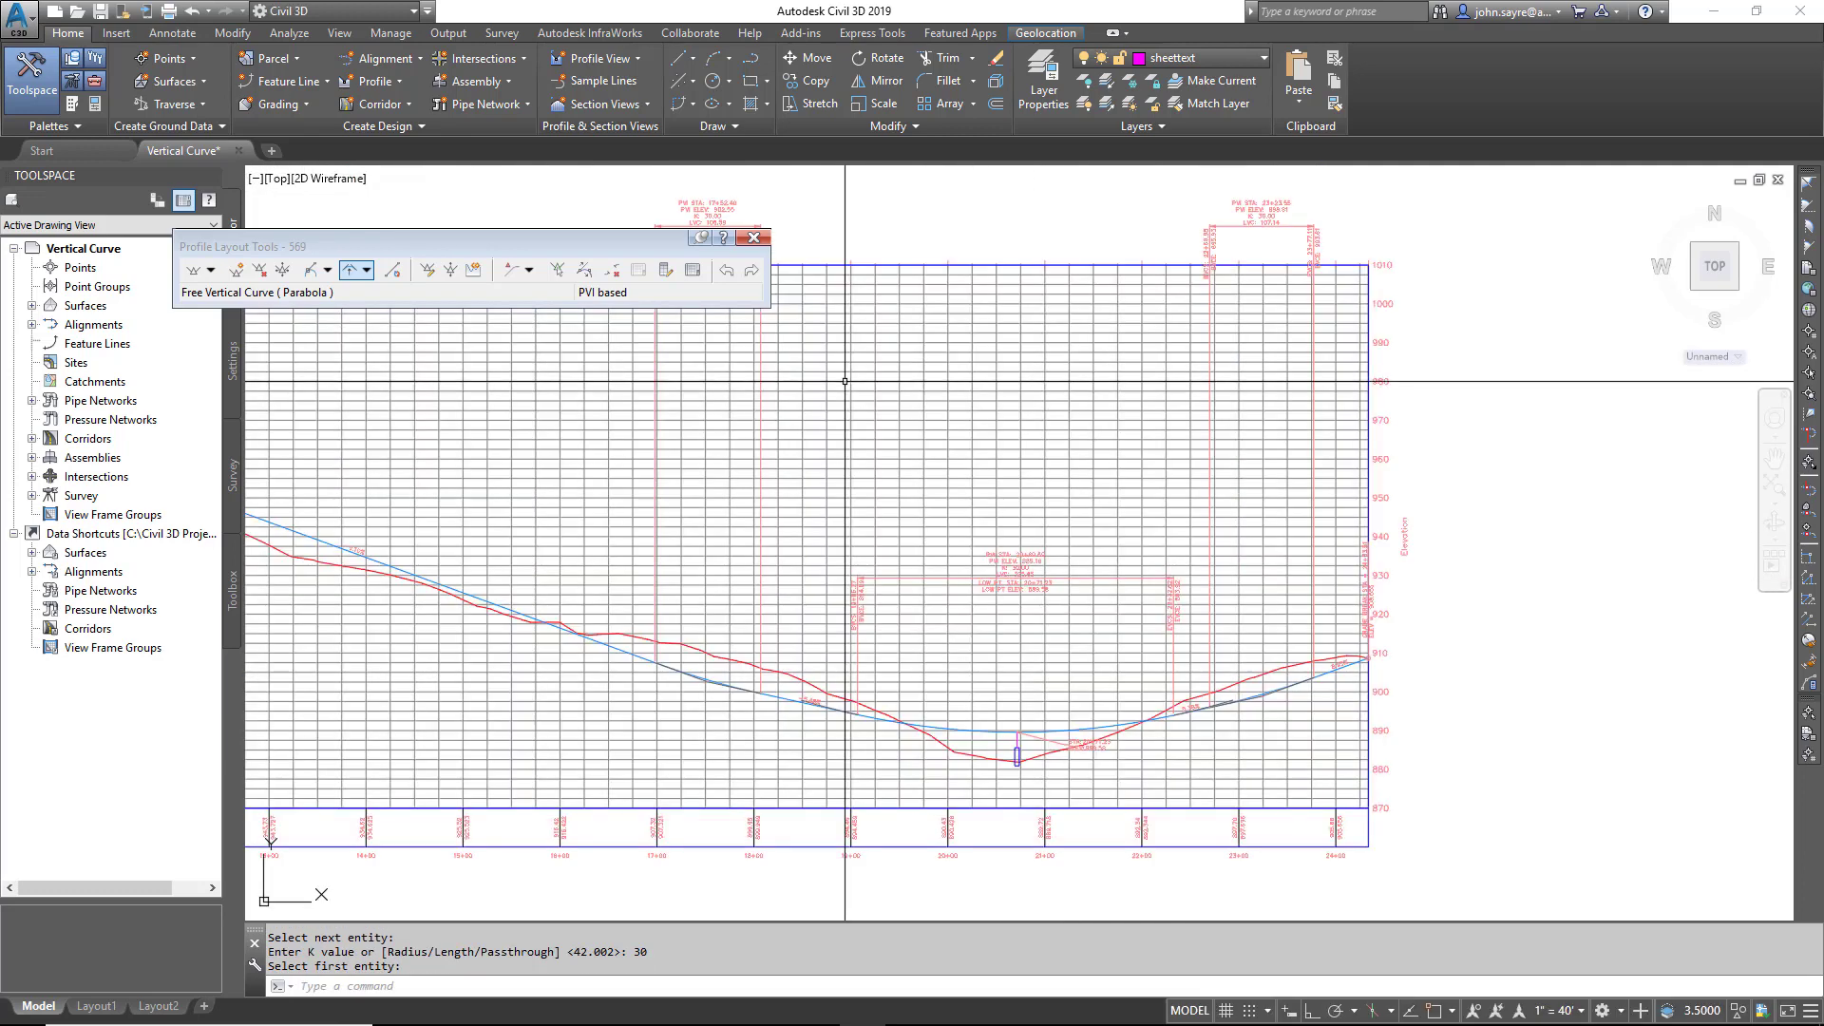
Step: Move the right and left PVI label groups down onto the profile grid
middle_drag(847, 387, 858, 496)
key(Escape)
click(1285, 363)
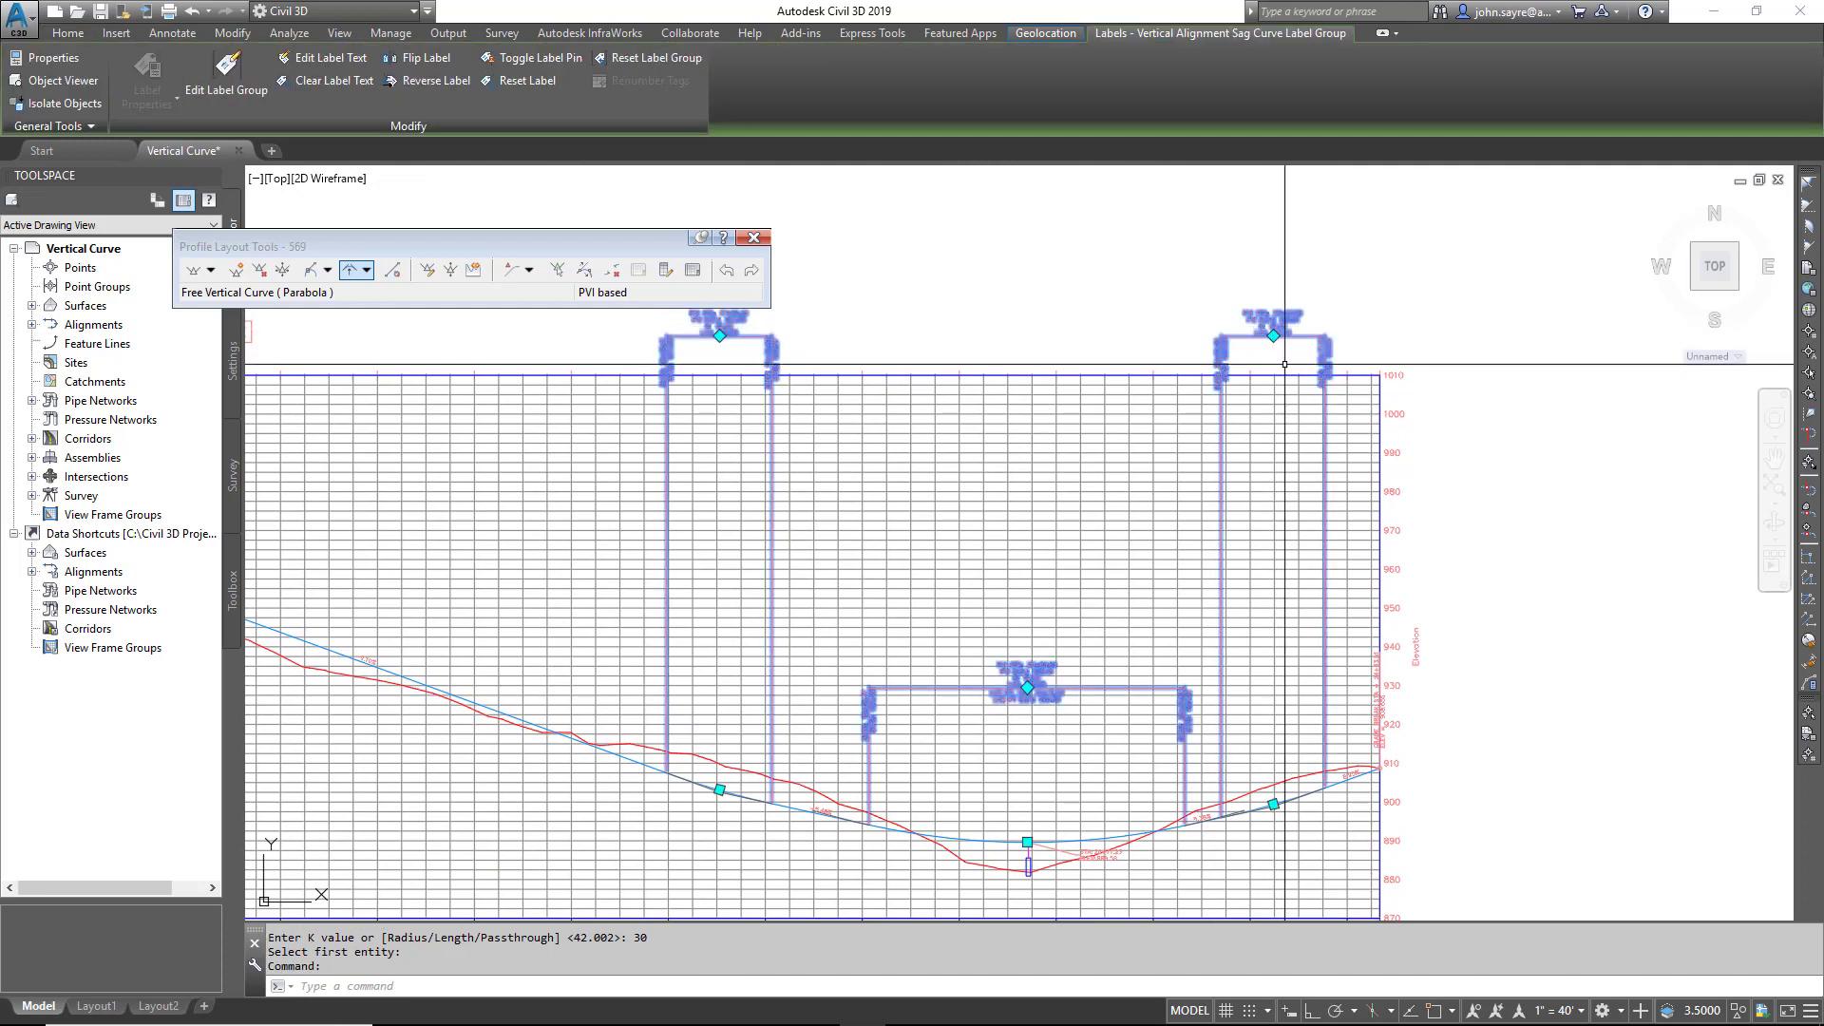
click(1273, 335)
click(1273, 656)
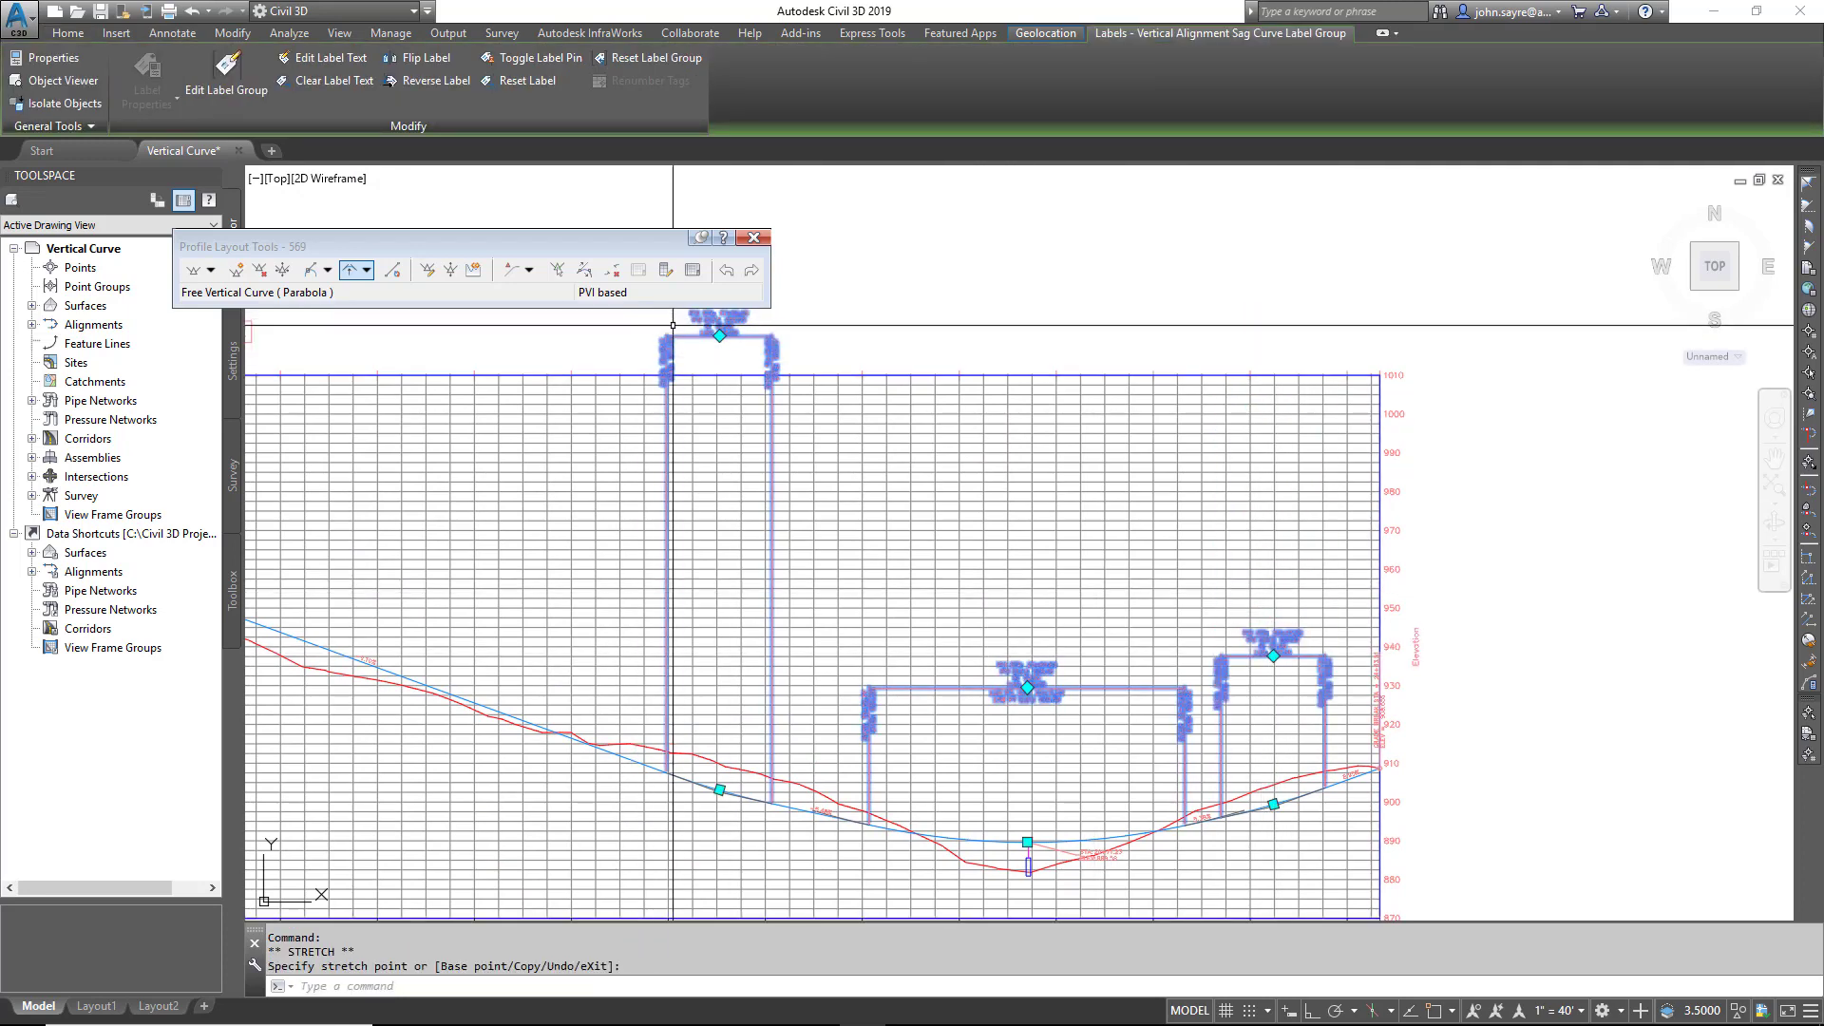
click(719, 637)
middle_drag(960, 753, 854, 515)
scroll(917, 593, up, 8)
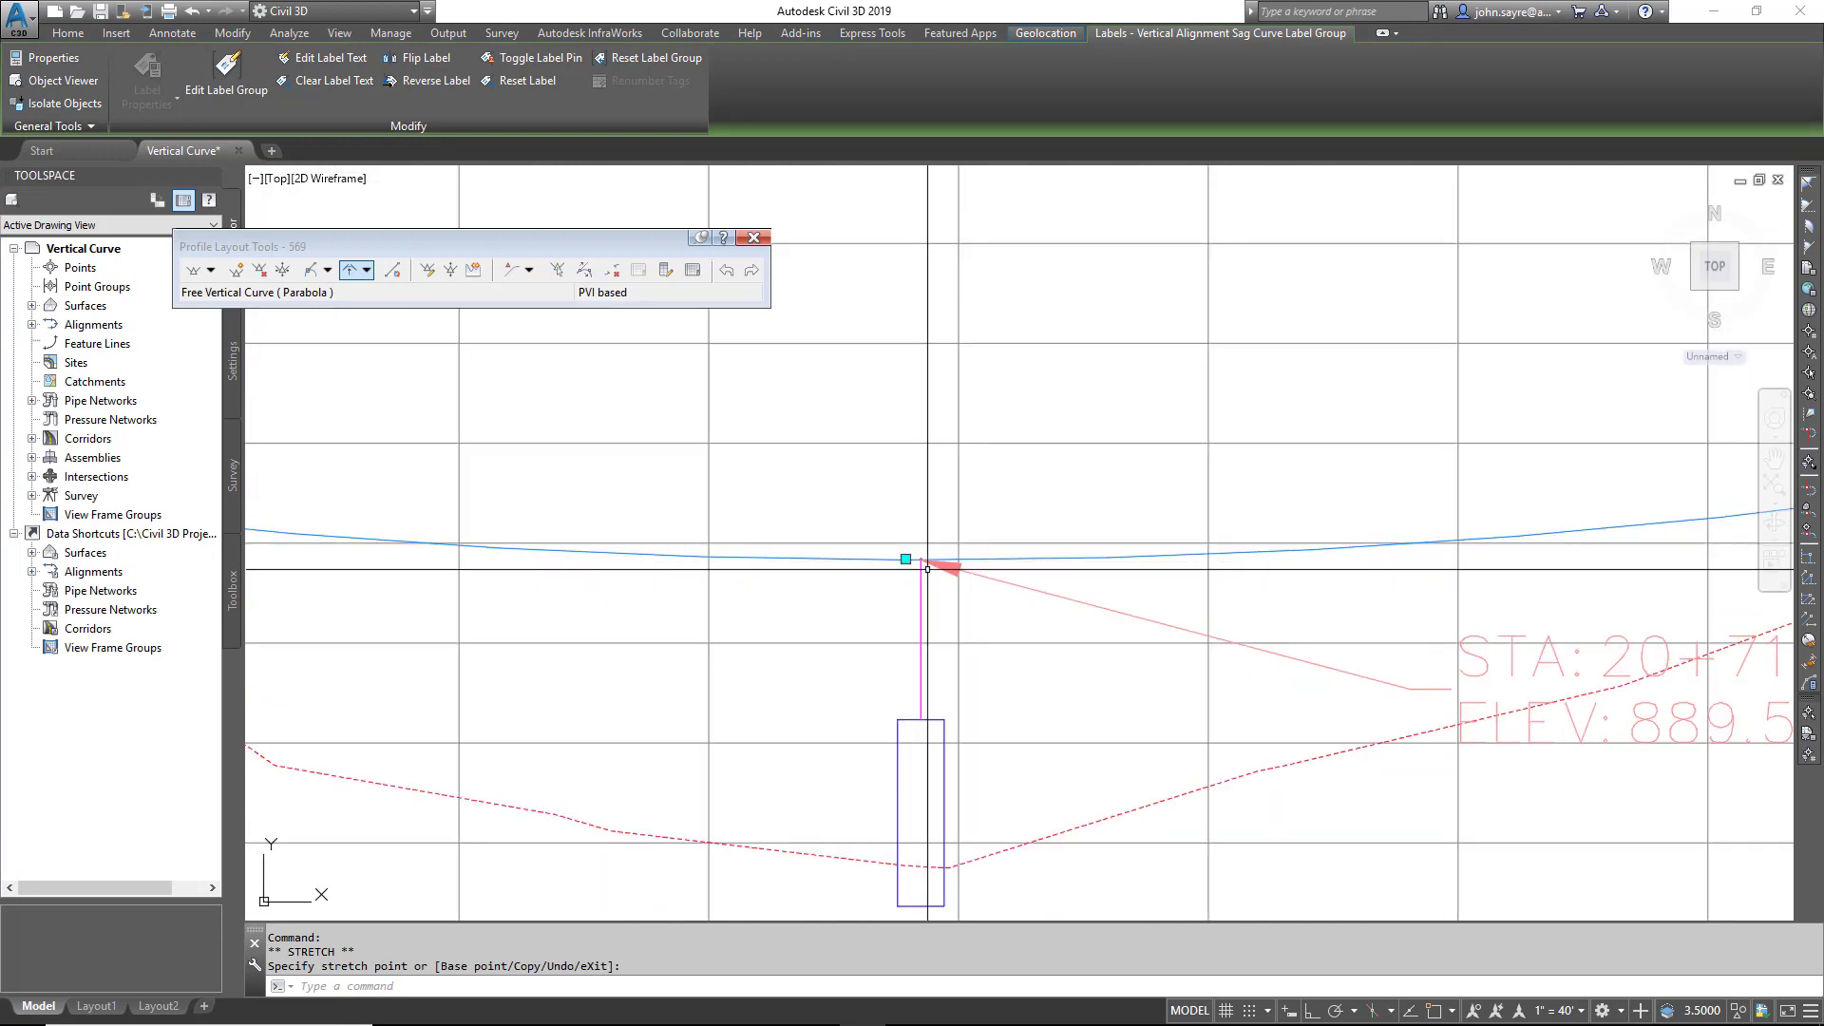
click(927, 568)
scroll(927, 568, down, 5)
Step: Grip-move the left tangent's PVI slightly along its grade
click(867, 574)
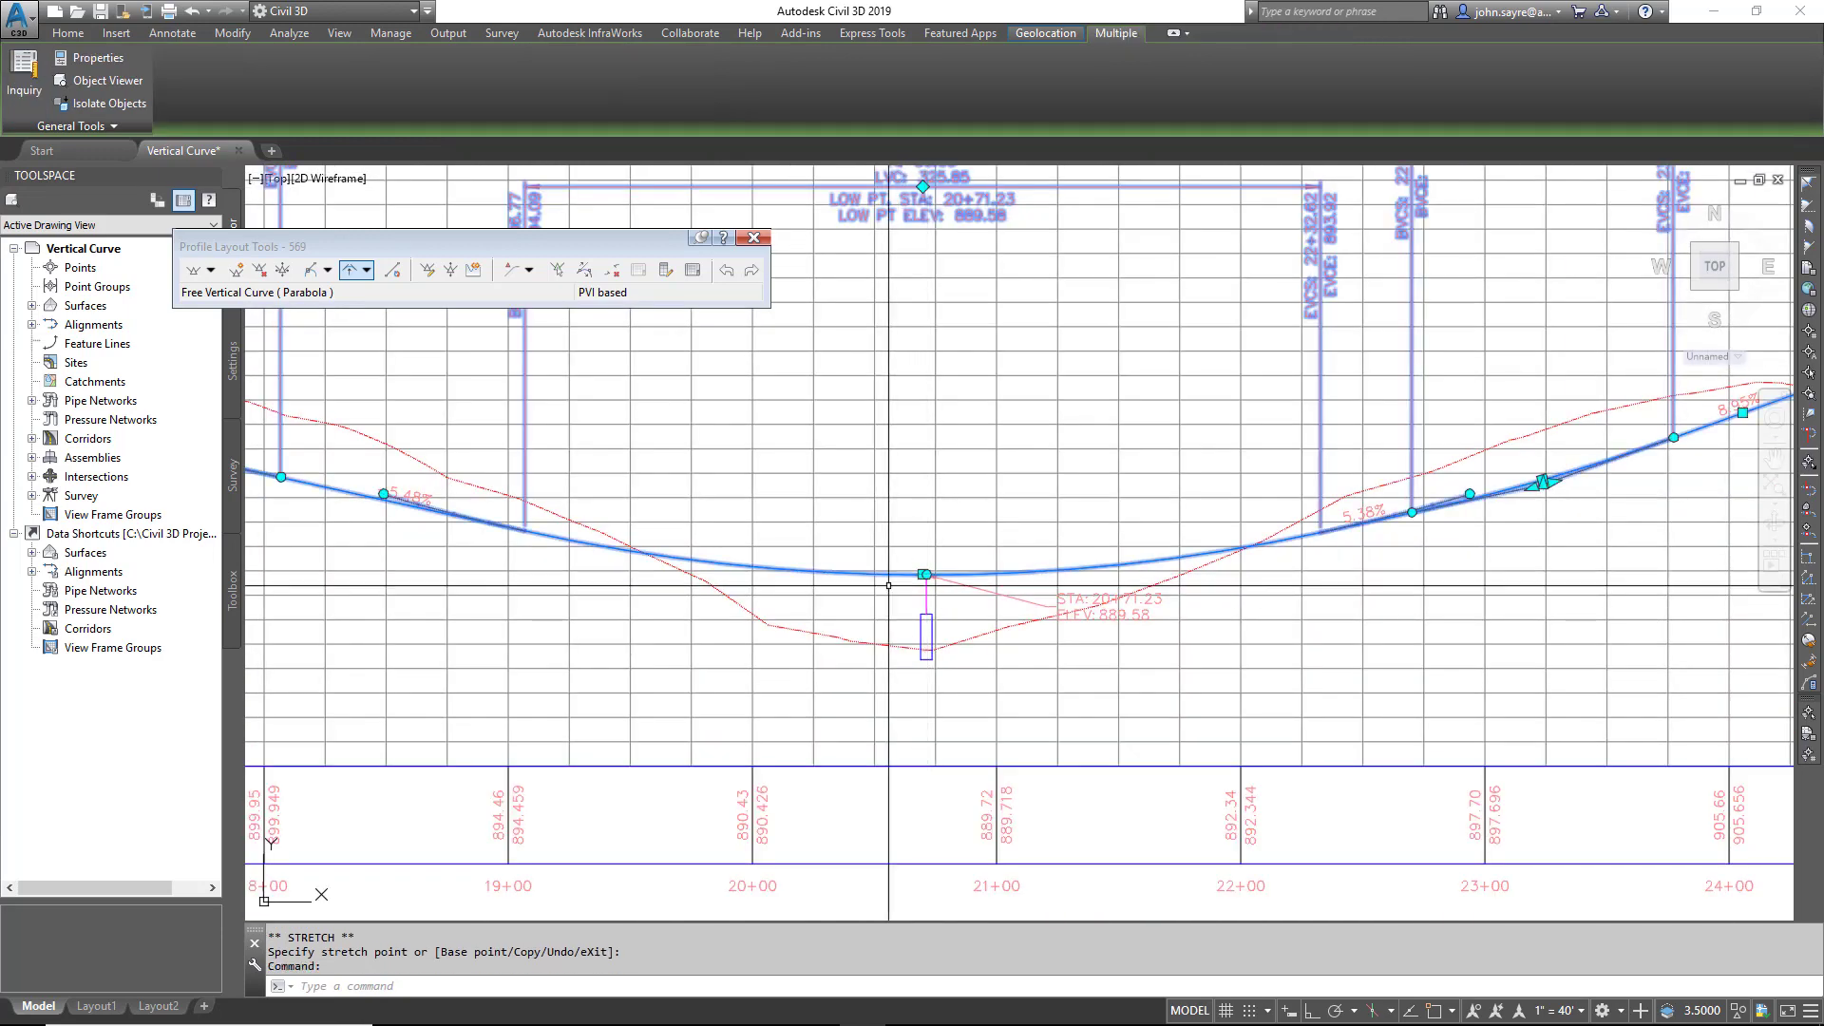
scroll(854, 640, down, 3)
middle_drag(875, 590, 936, 599)
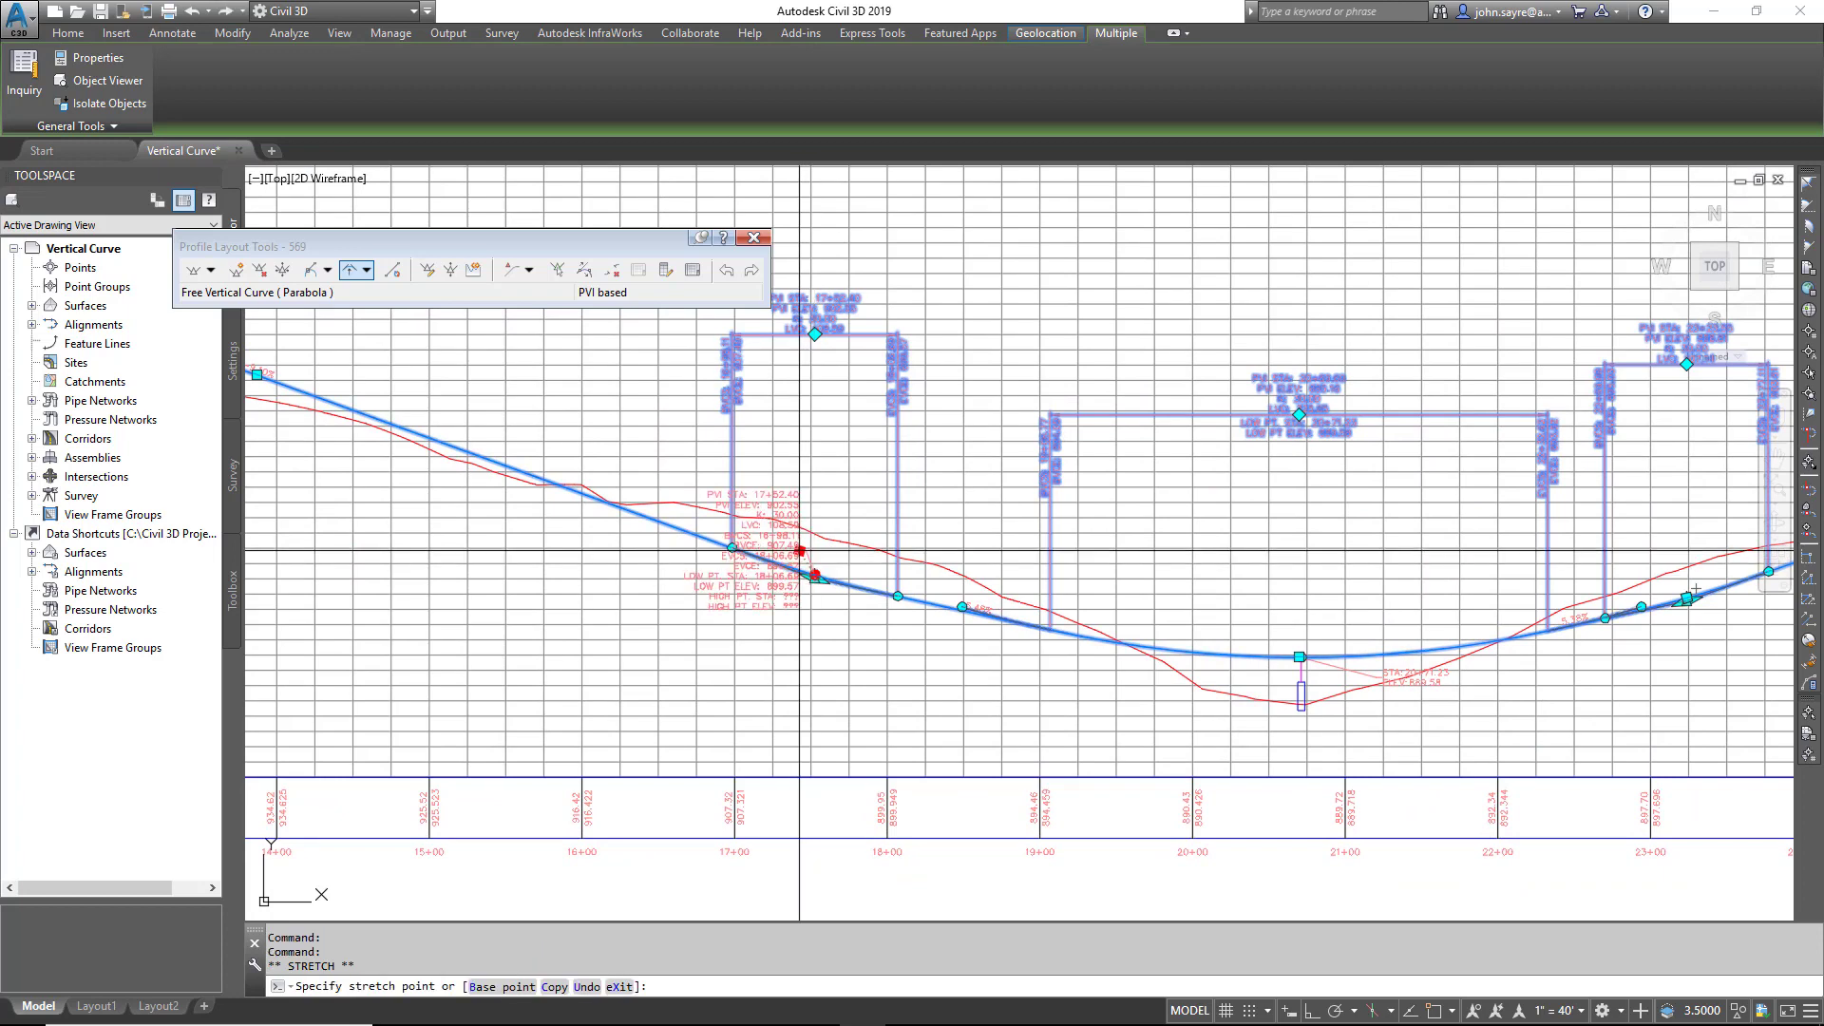
key(Escape)
scroll(806, 570, up, 4)
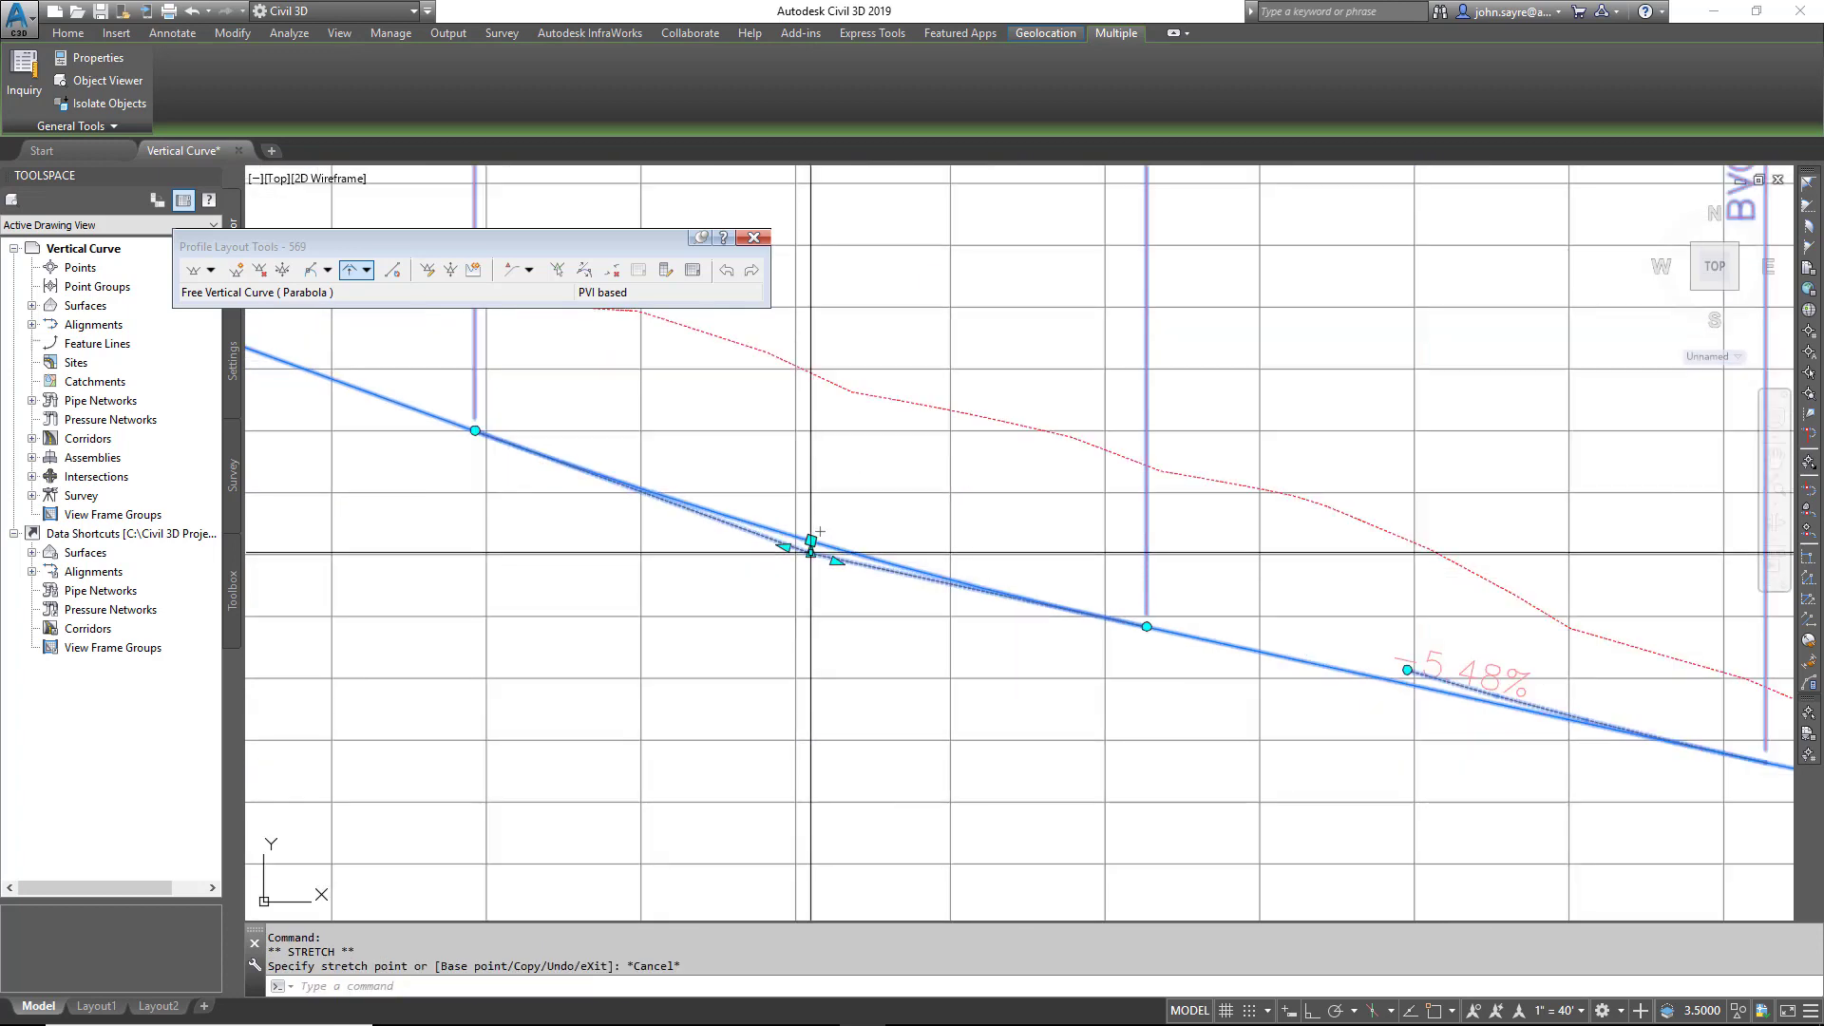
click(810, 549)
scroll(812, 550, down, 4)
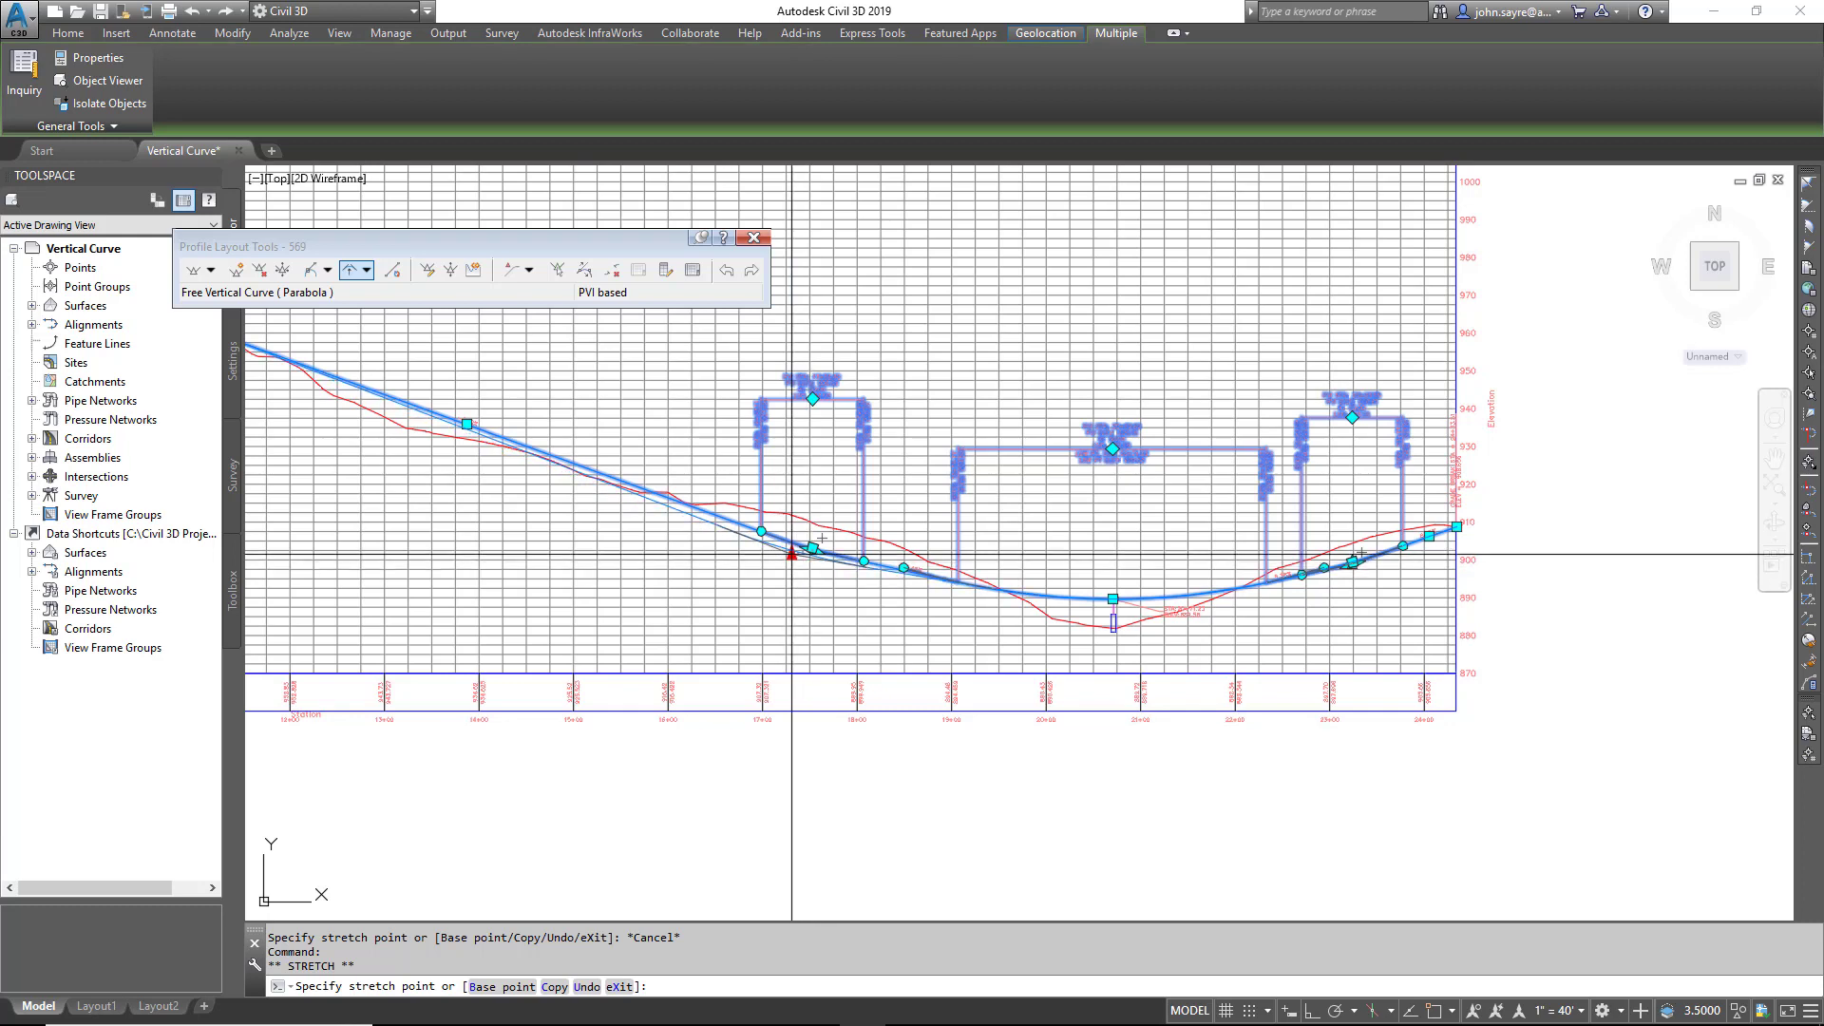
click(790, 554)
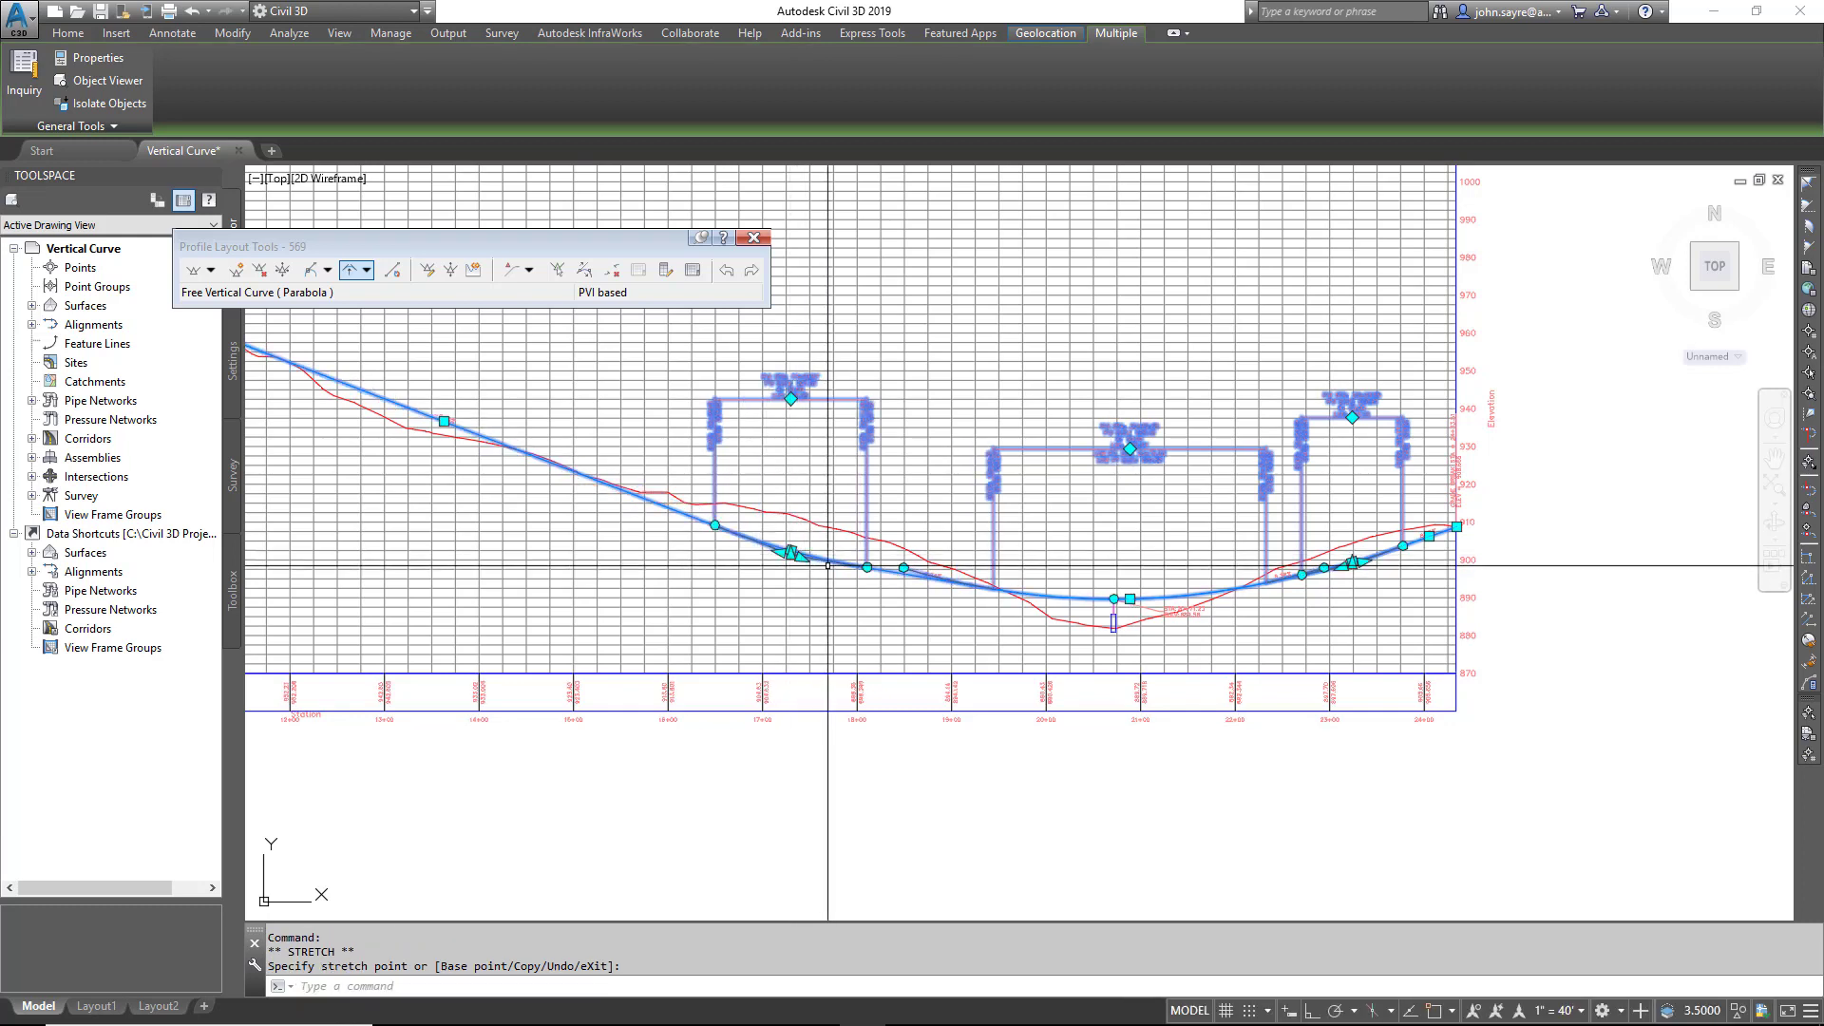
scroll(1181, 620, up, 4)
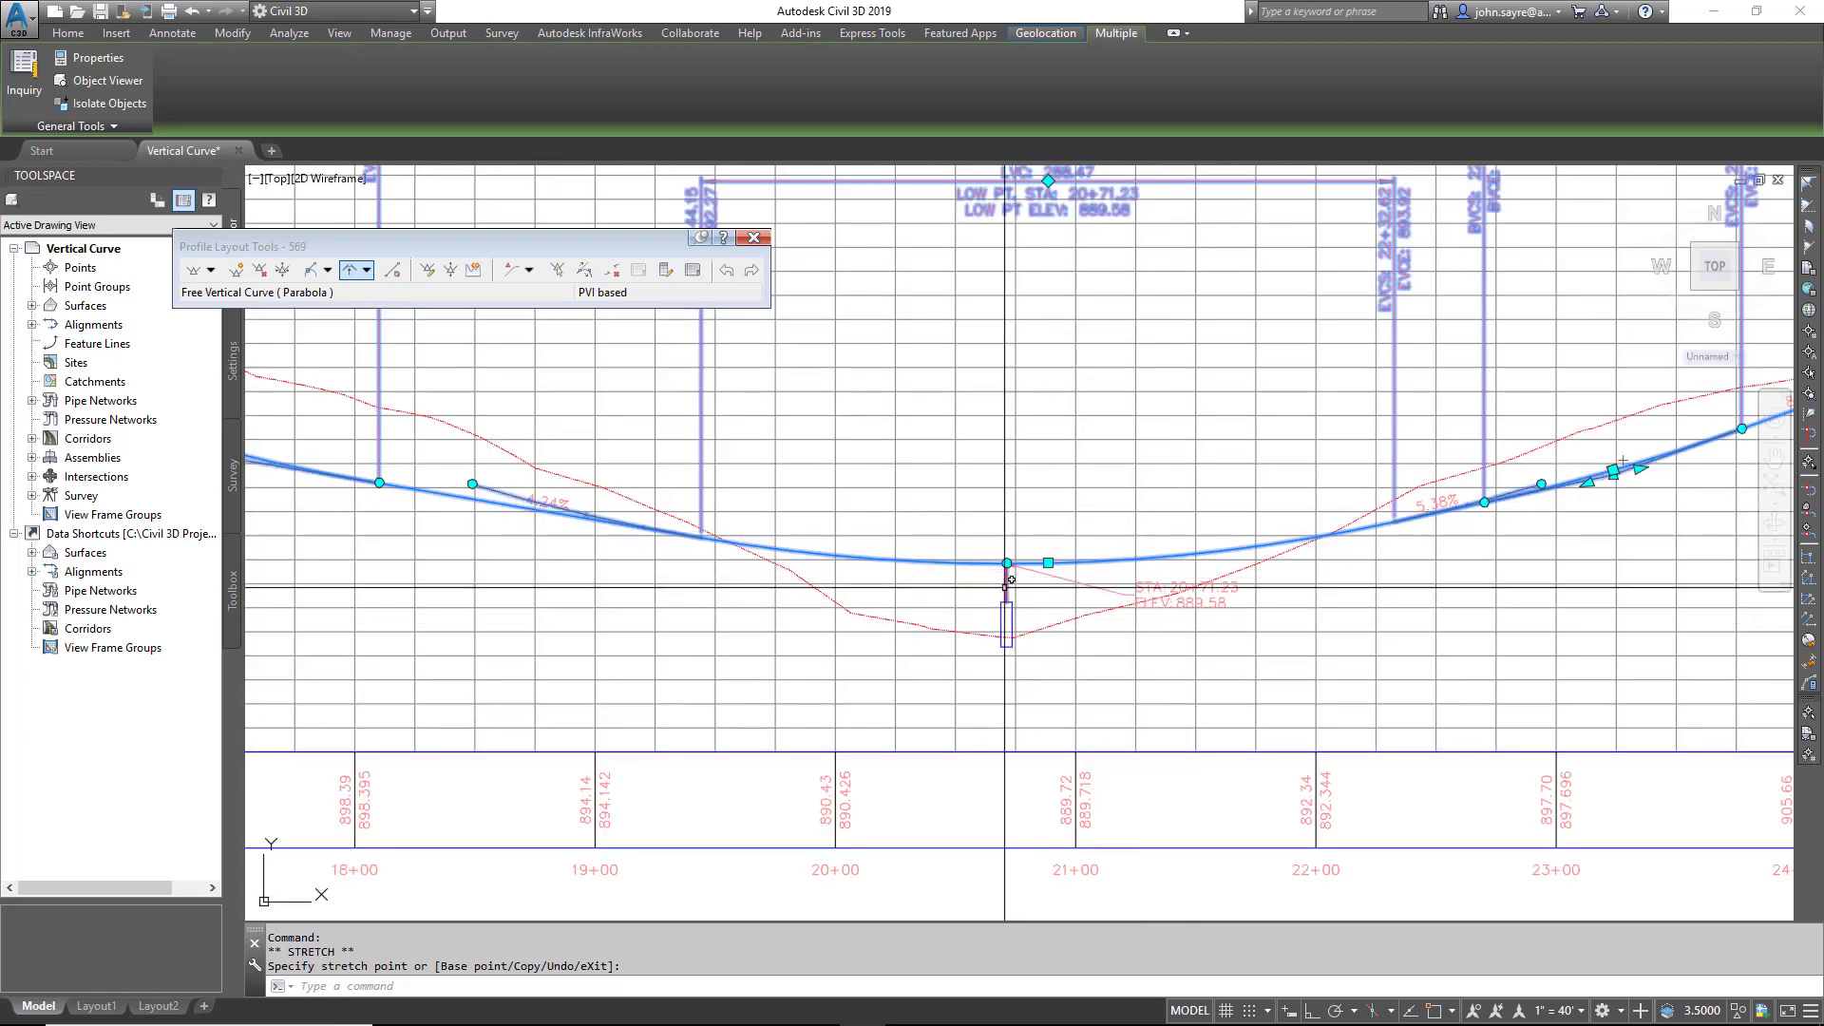
mouse_move(1008, 594)
middle_down()
mouse_move(945, 613)
mouse_move(849, 706)
middle_up()
key(Escape)
scroll(1009, 684, up, 2)
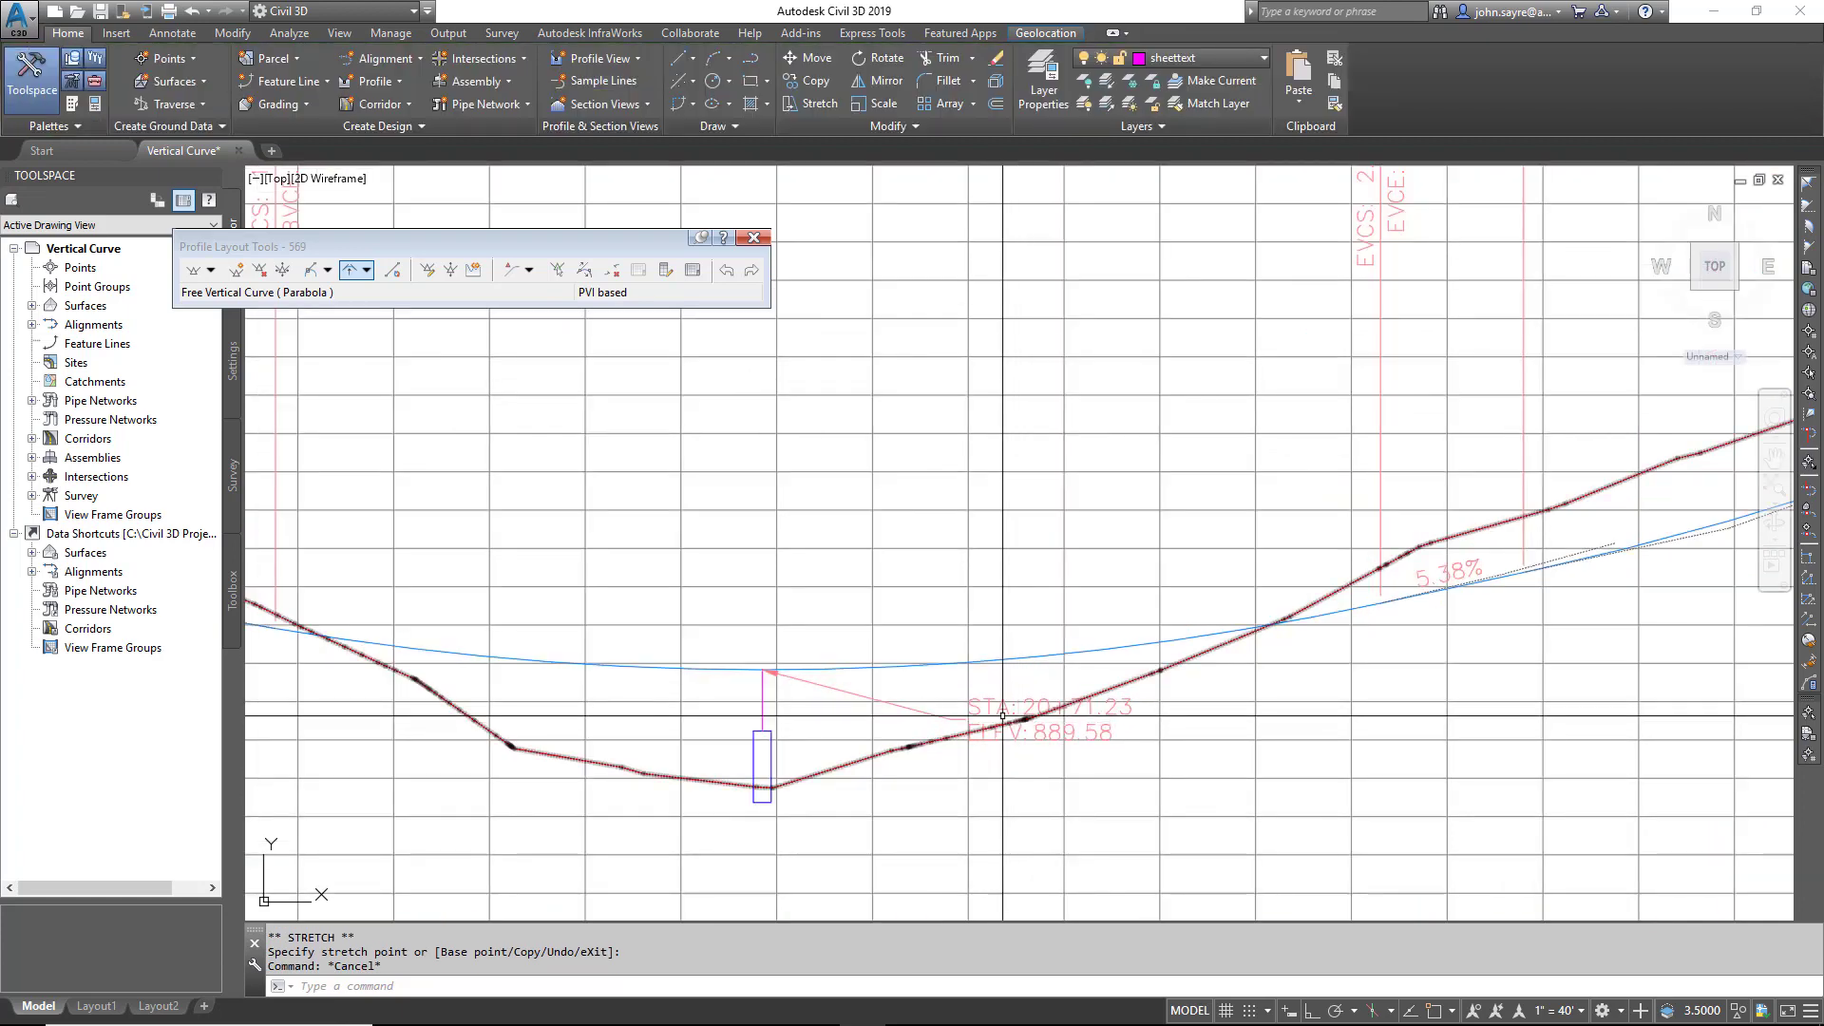
middle_drag(896, 287, 1086, 539)
scroll(1059, 407, down, 1)
scroll(1006, 644, up, 1)
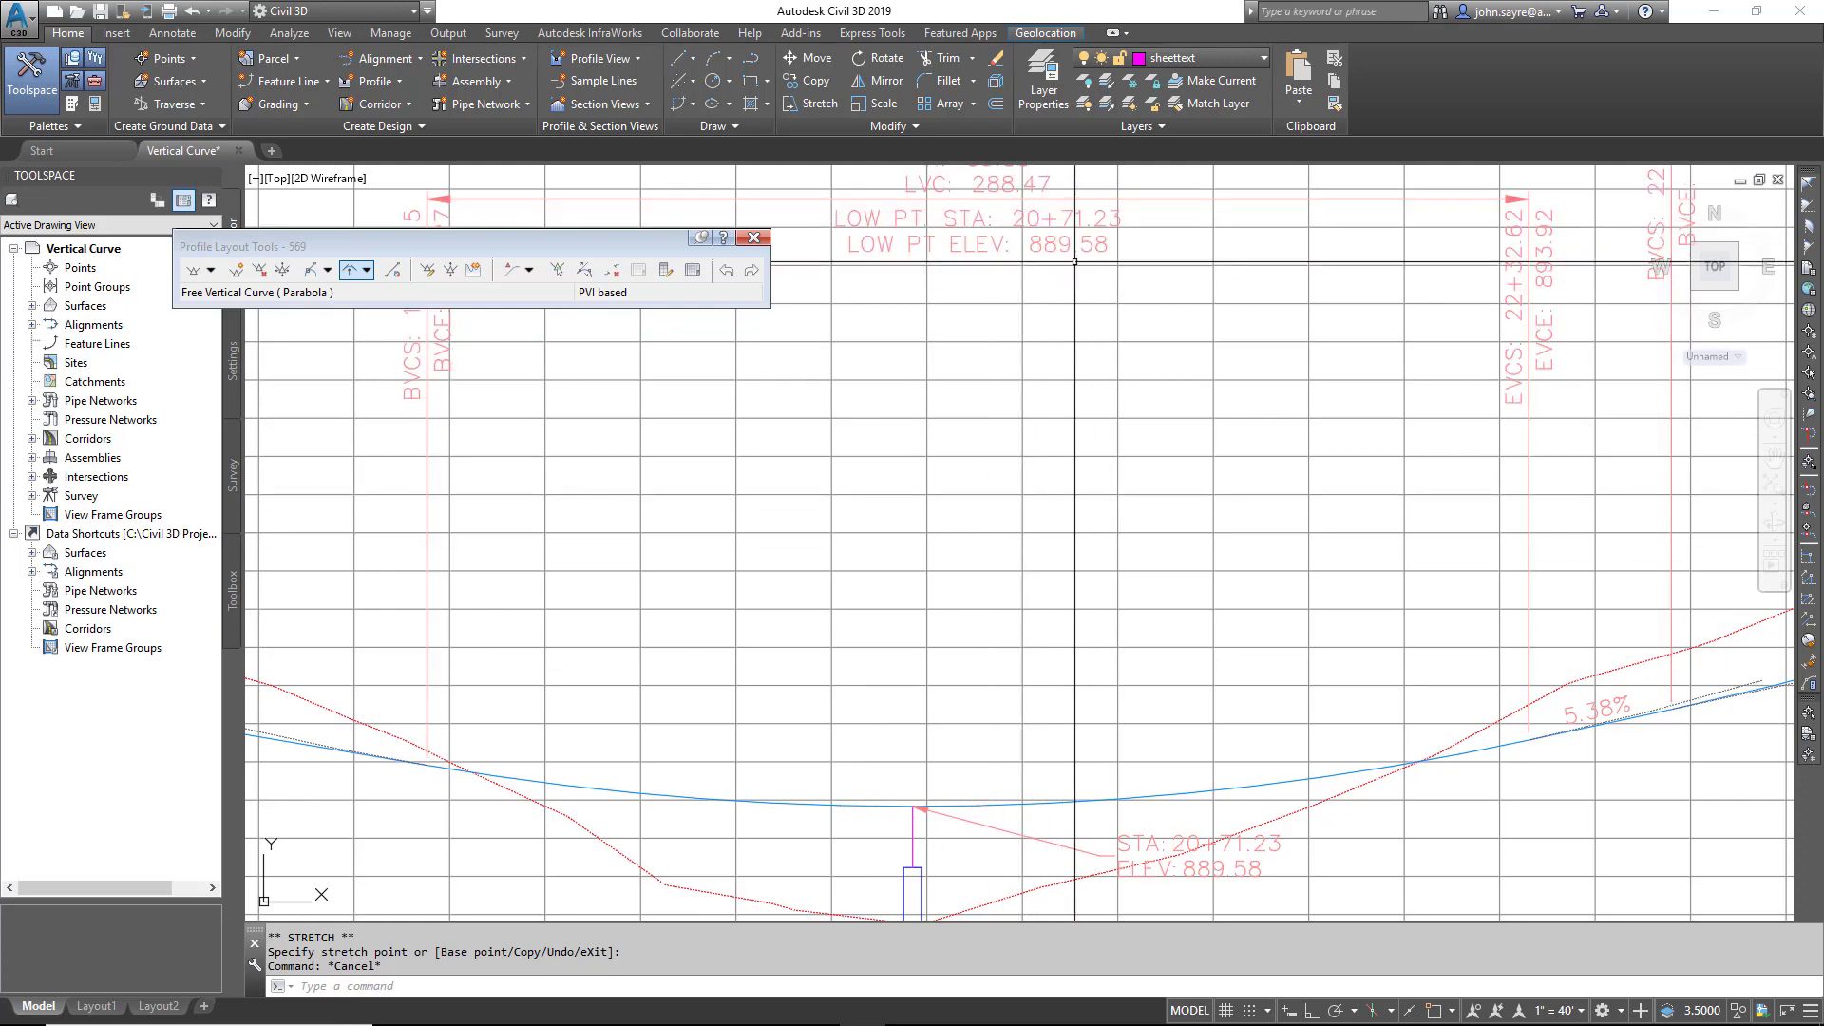
scroll(924, 526, down, 2)
scroll(923, 526, down, 2)
scroll(1092, 646, up, 2)
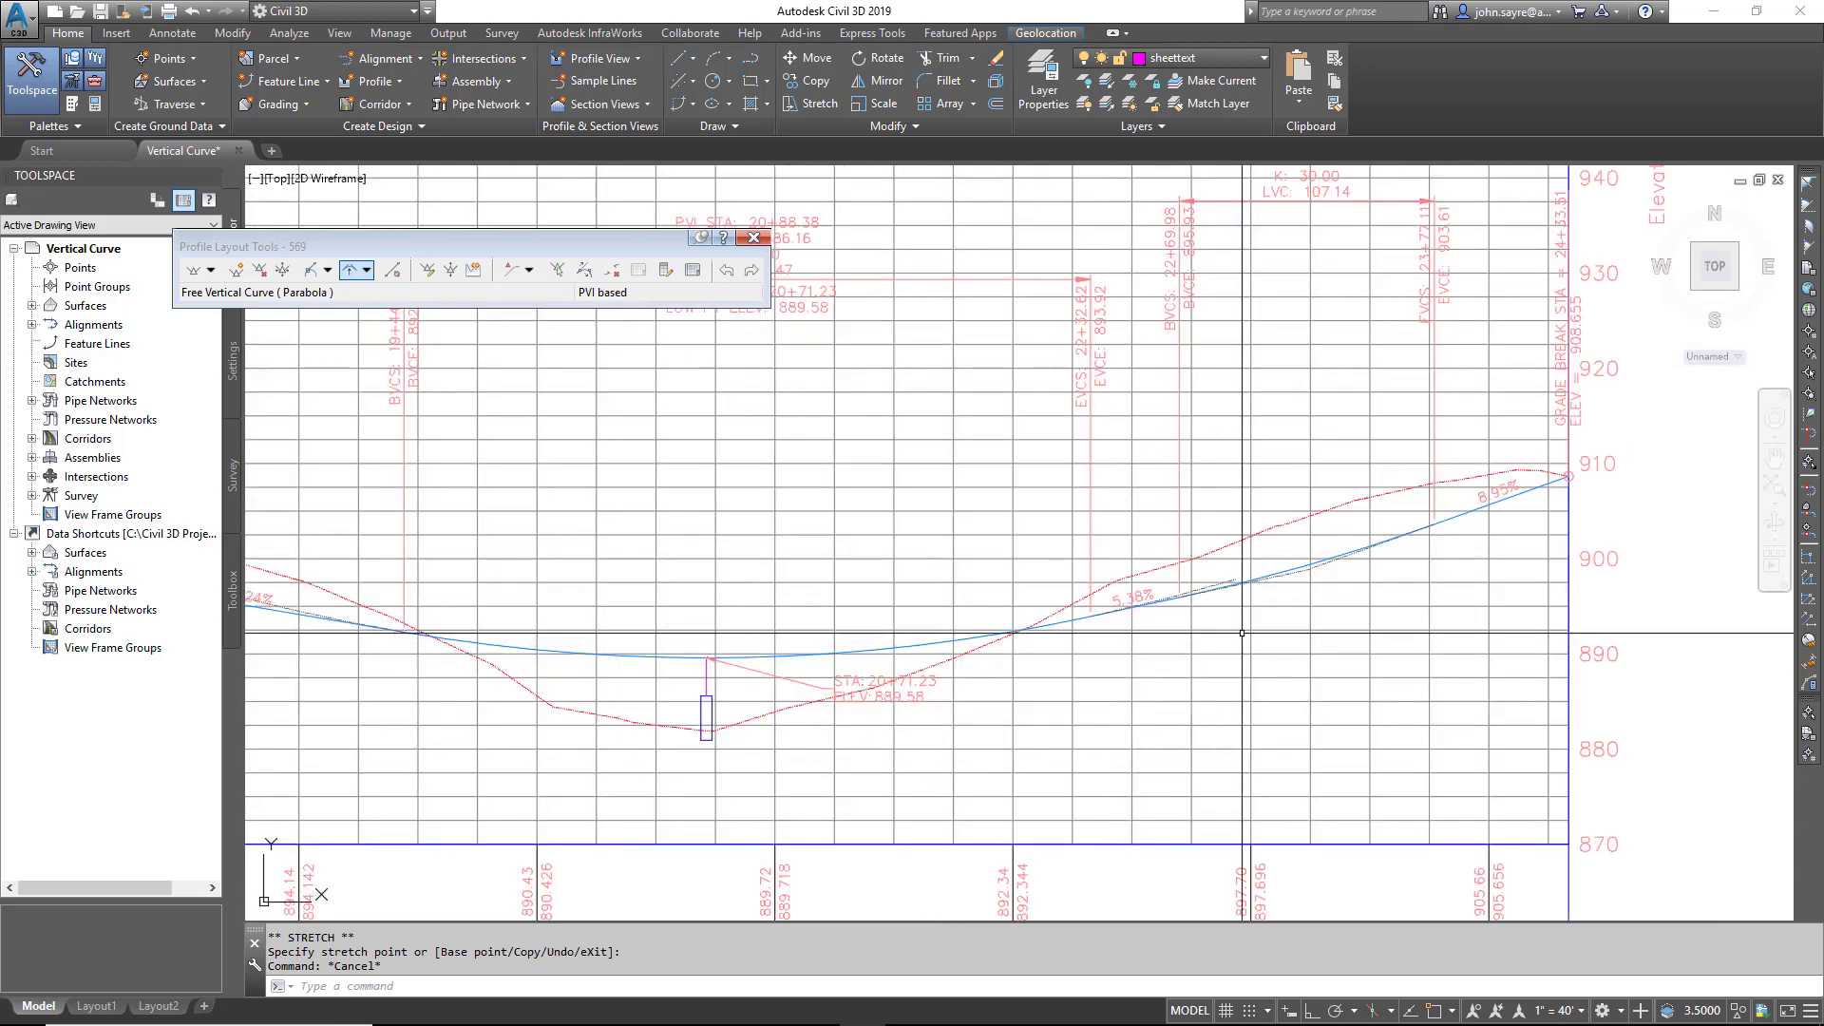
scroll(1254, 624, down, 2)
click(1271, 597)
Step: Drag profile 569's right PVI grip to about station 23+42, shortening the right vertical curve
click(1283, 595)
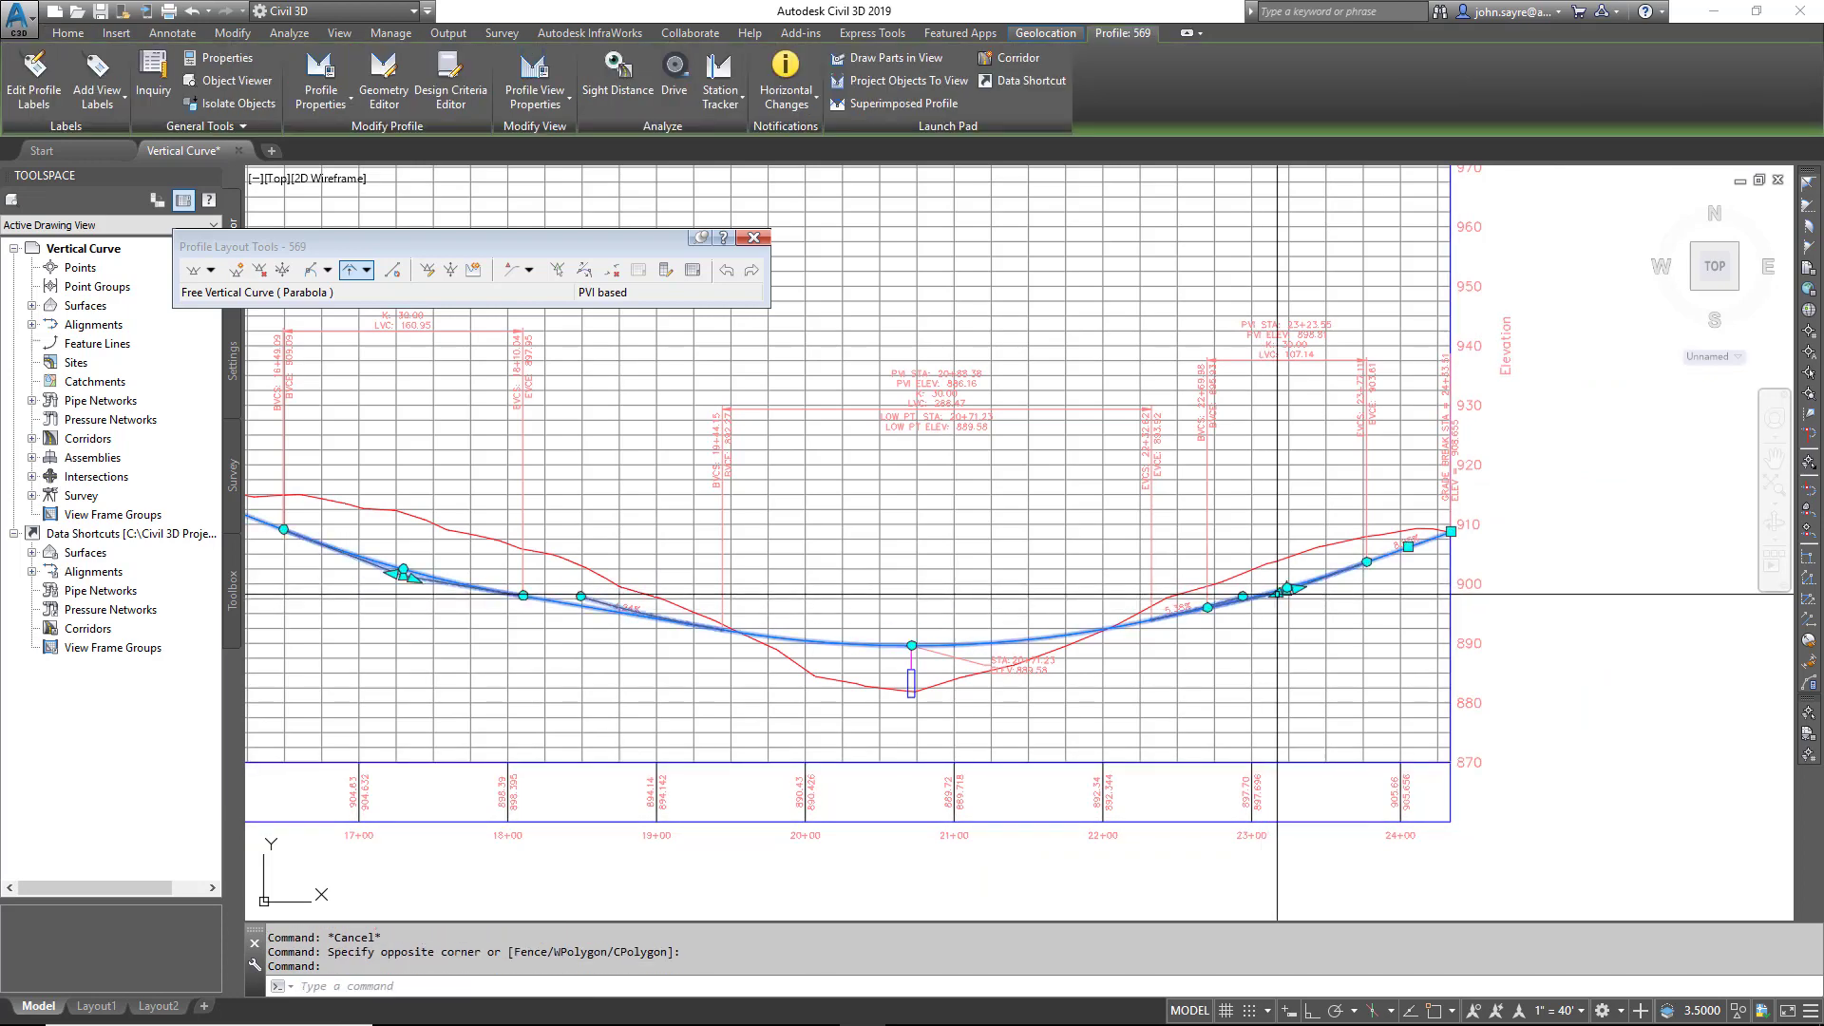
click(1287, 589)
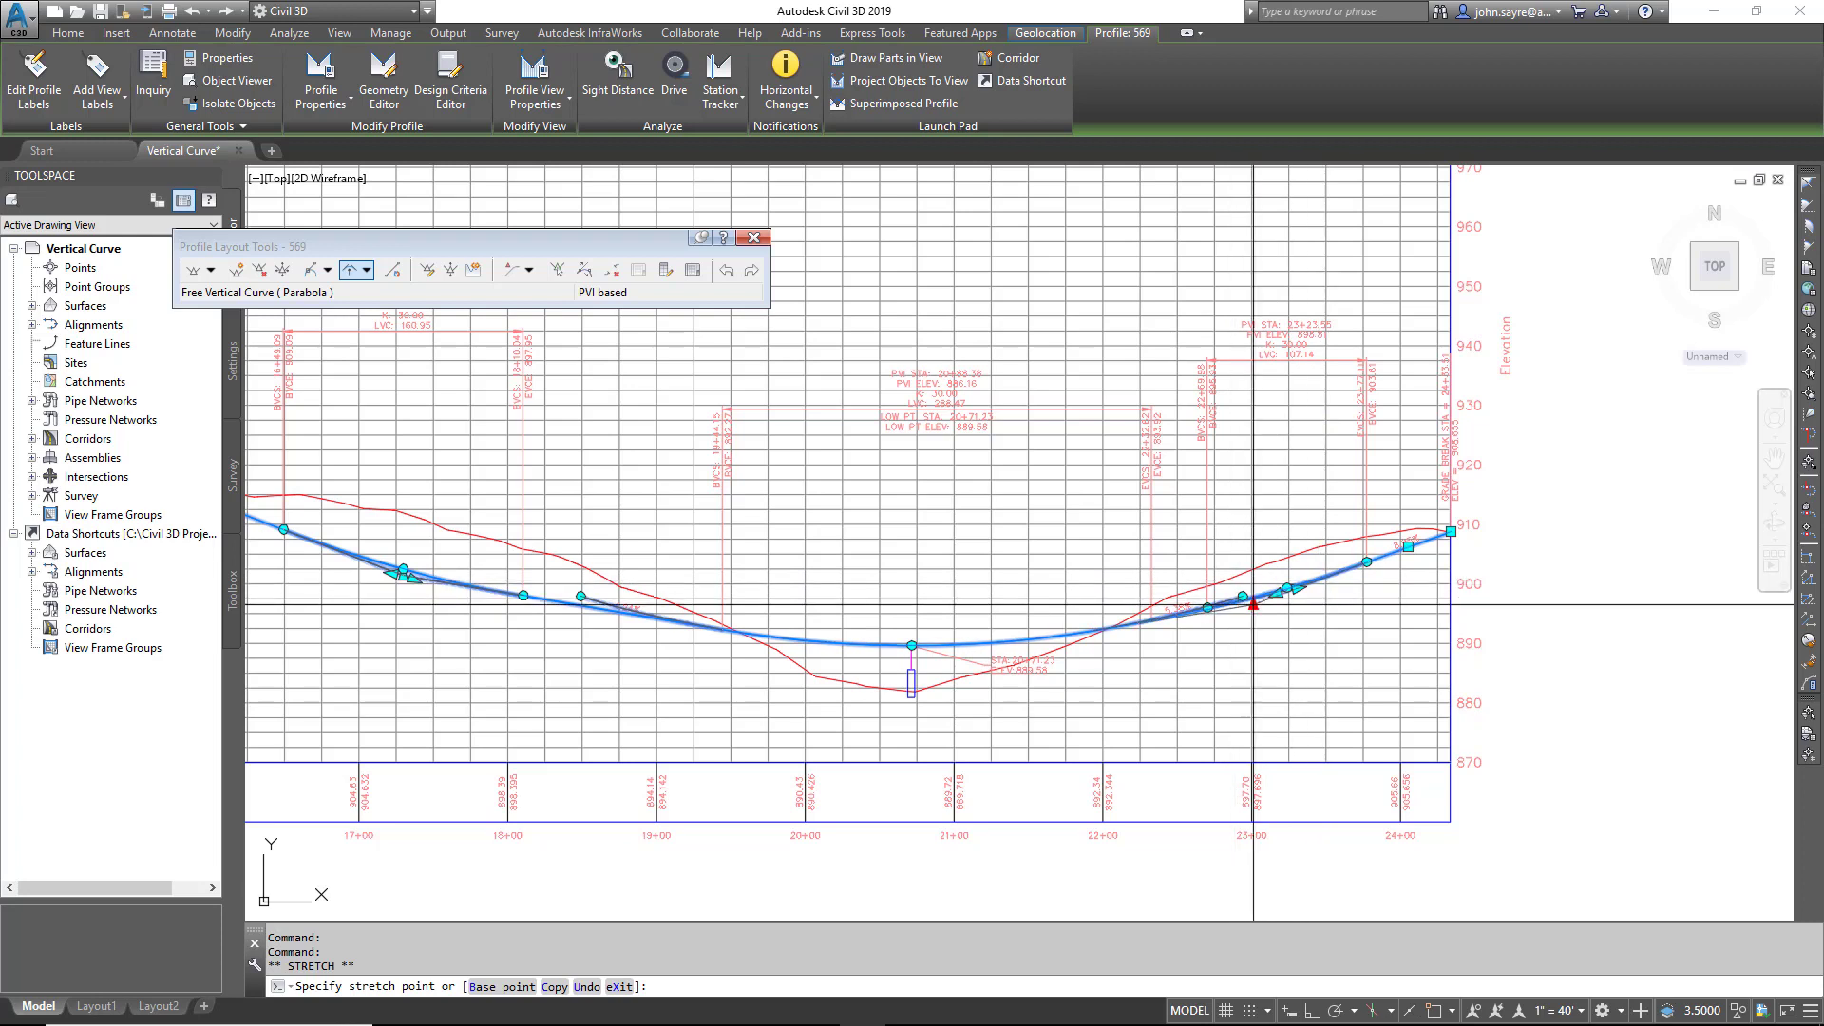
click(1314, 584)
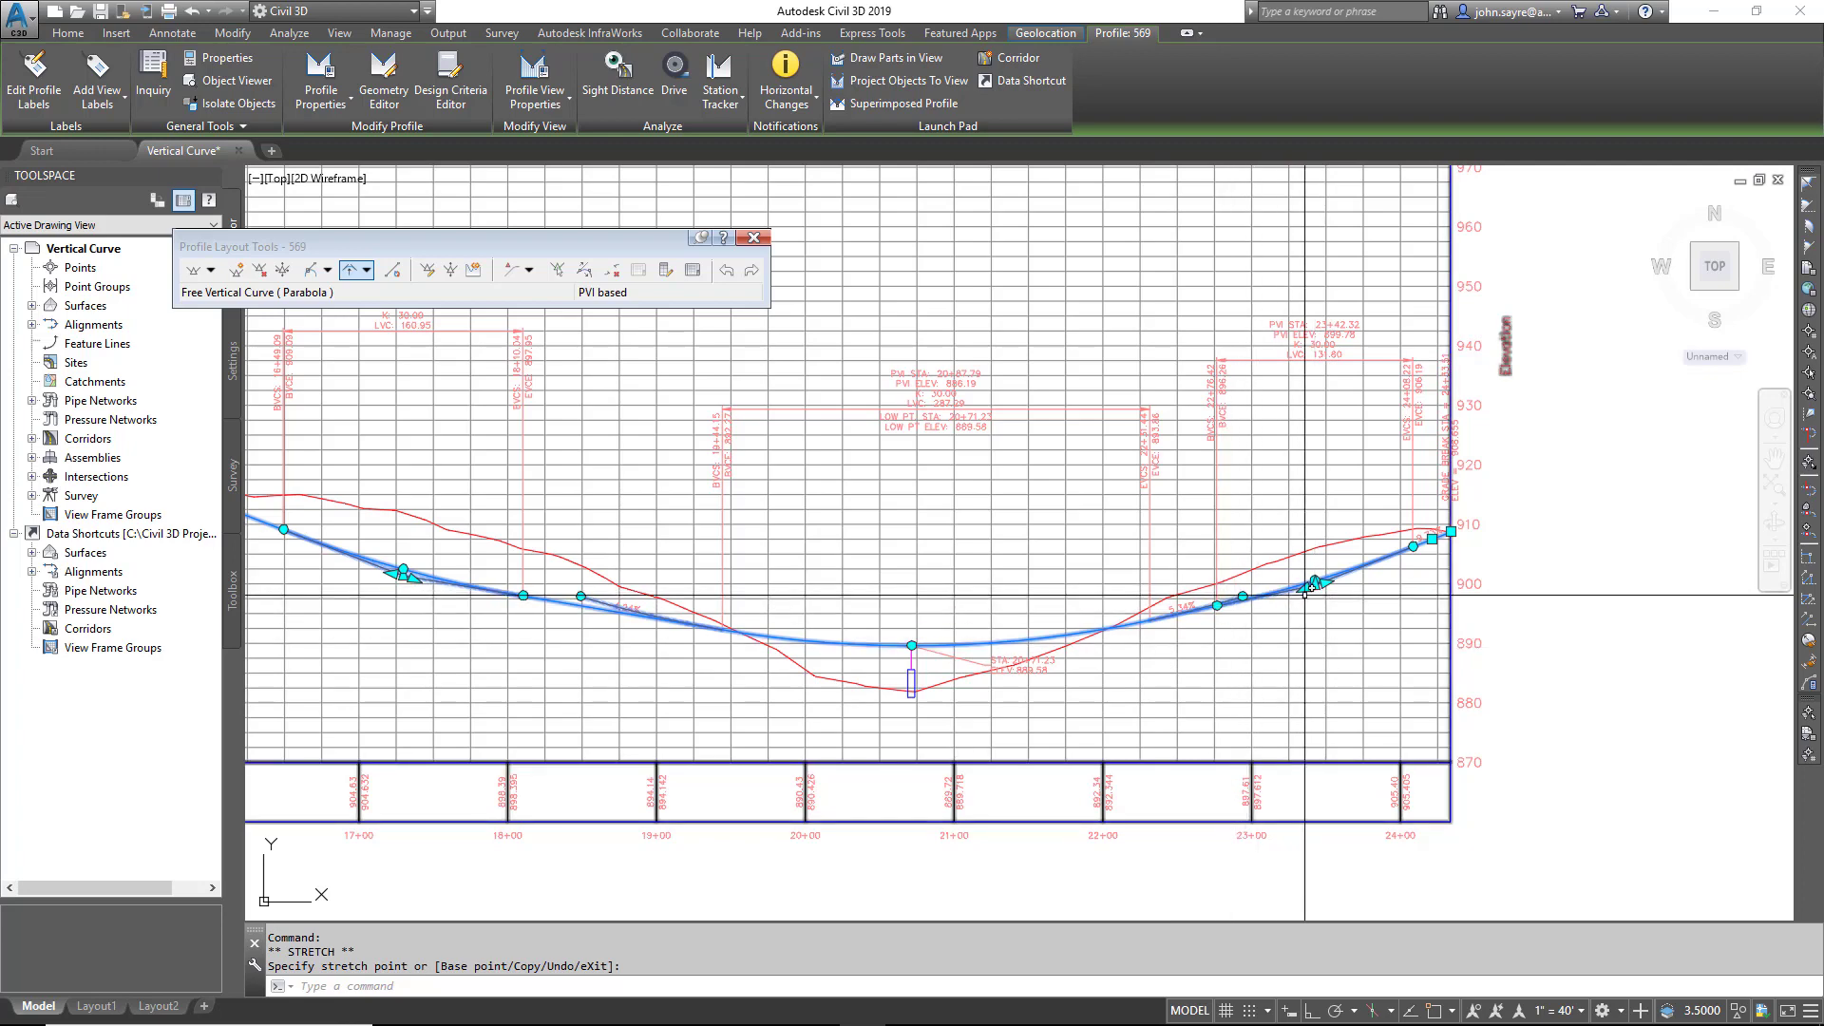
scroll(1264, 641, down, 3)
key(Escape)
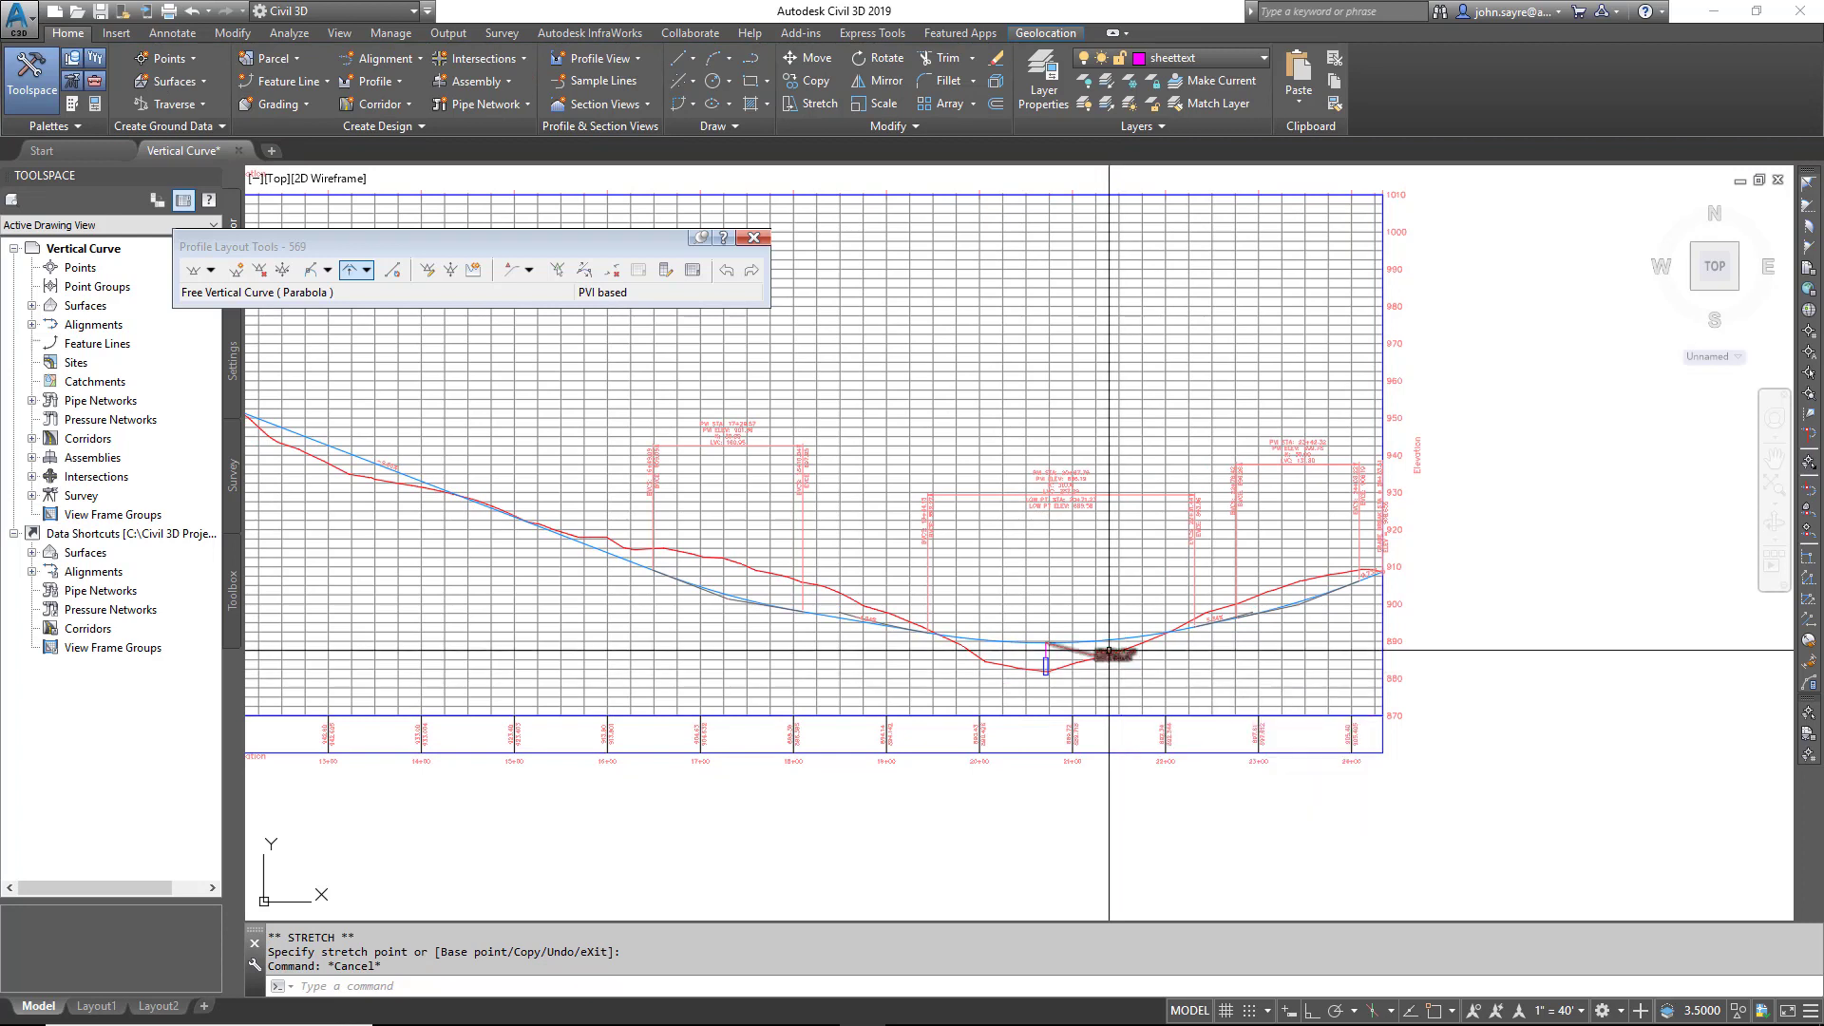
click(1096, 684)
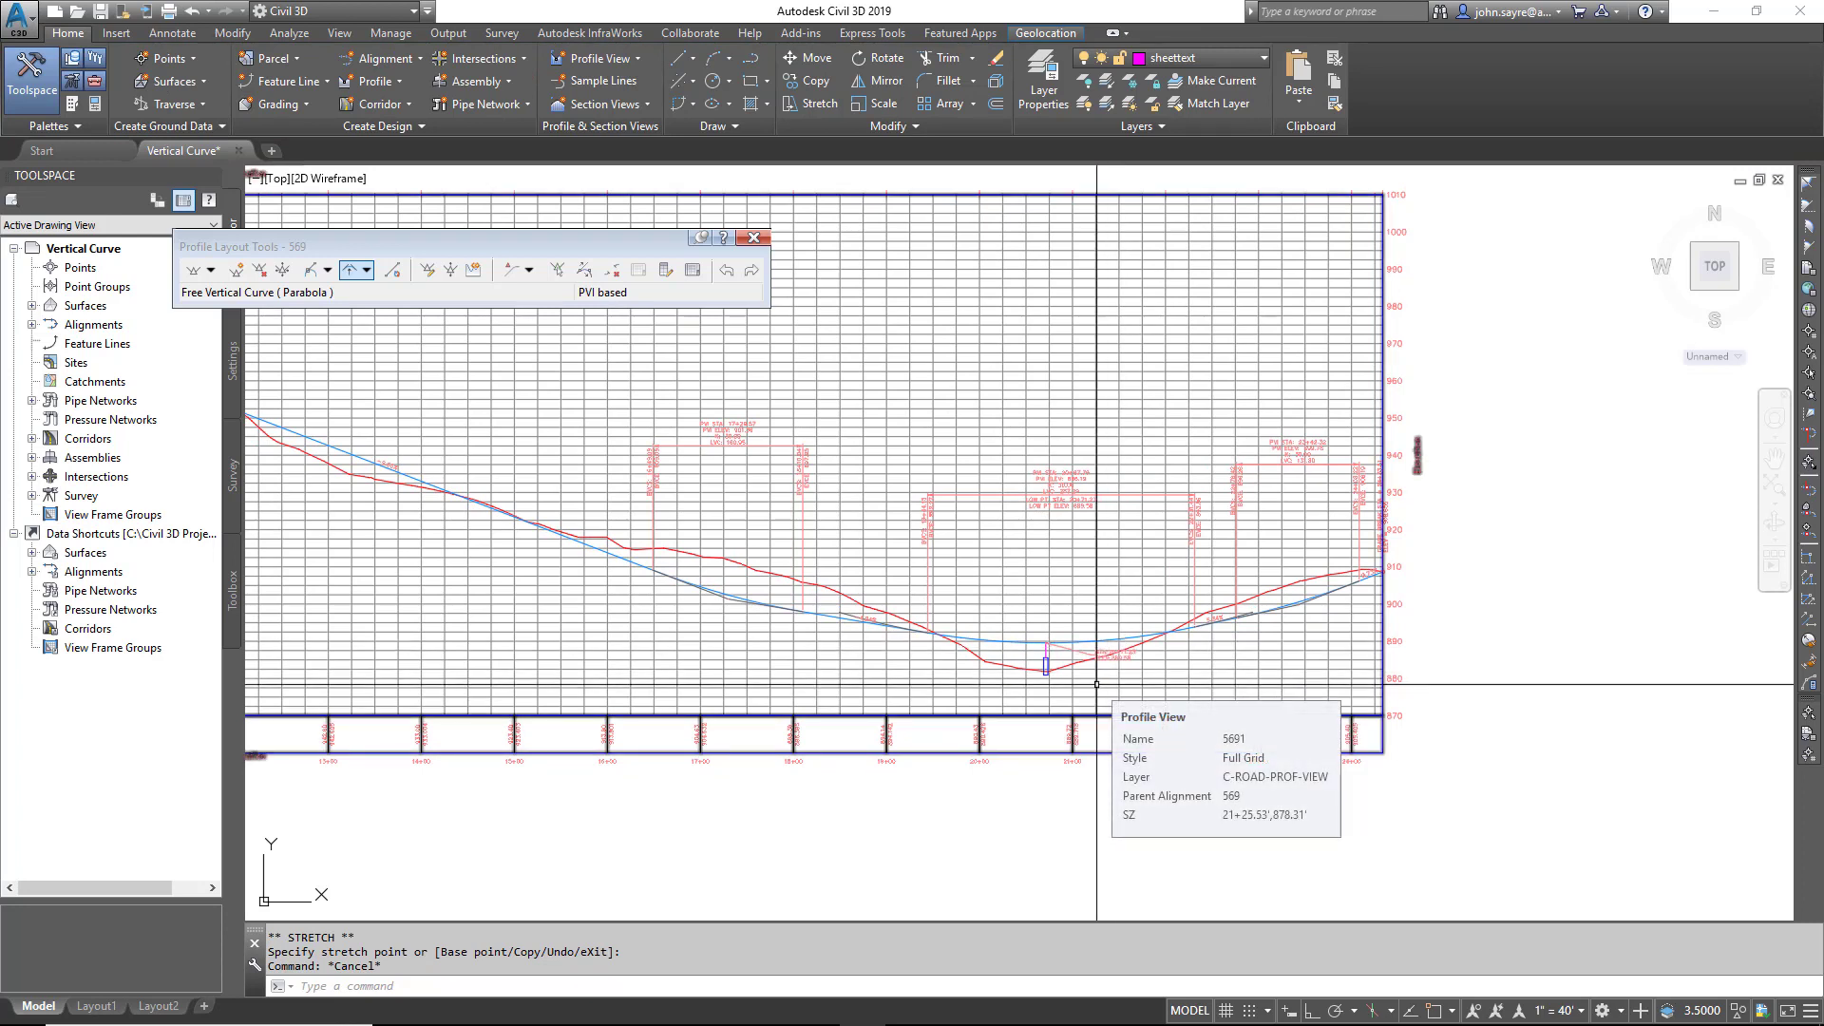